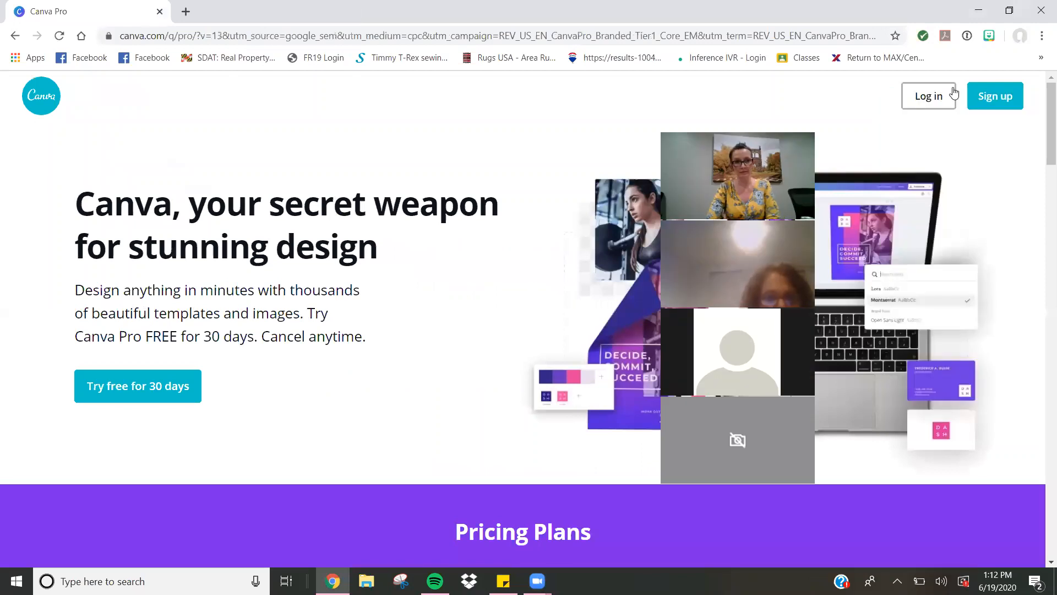
- Log in with the existing Canva account and dismiss the new-homepage welcome message
left_click(955, 94)
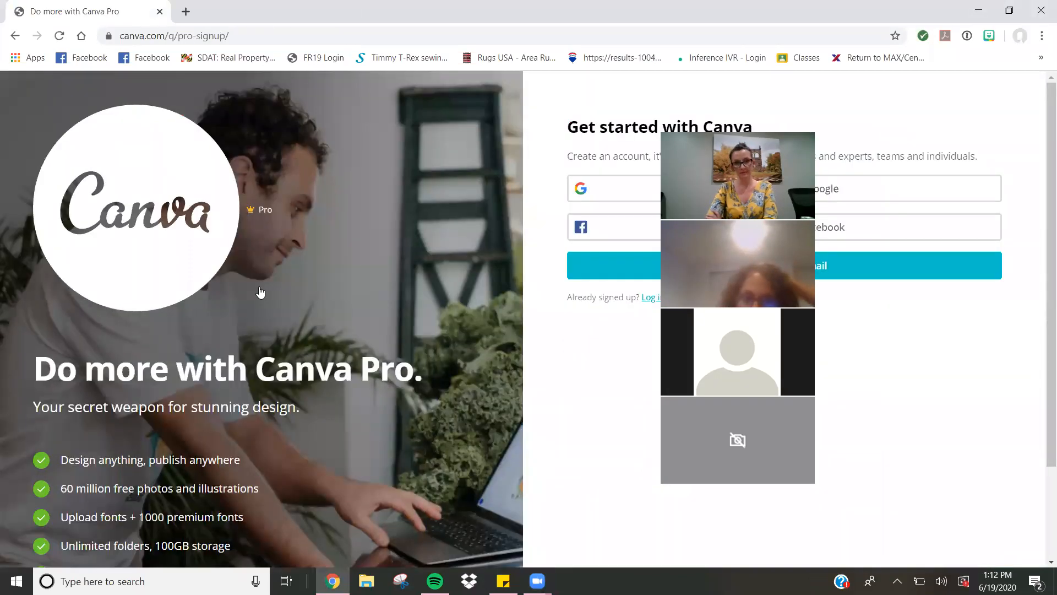
left_click(653, 297)
left_click(740, 349)
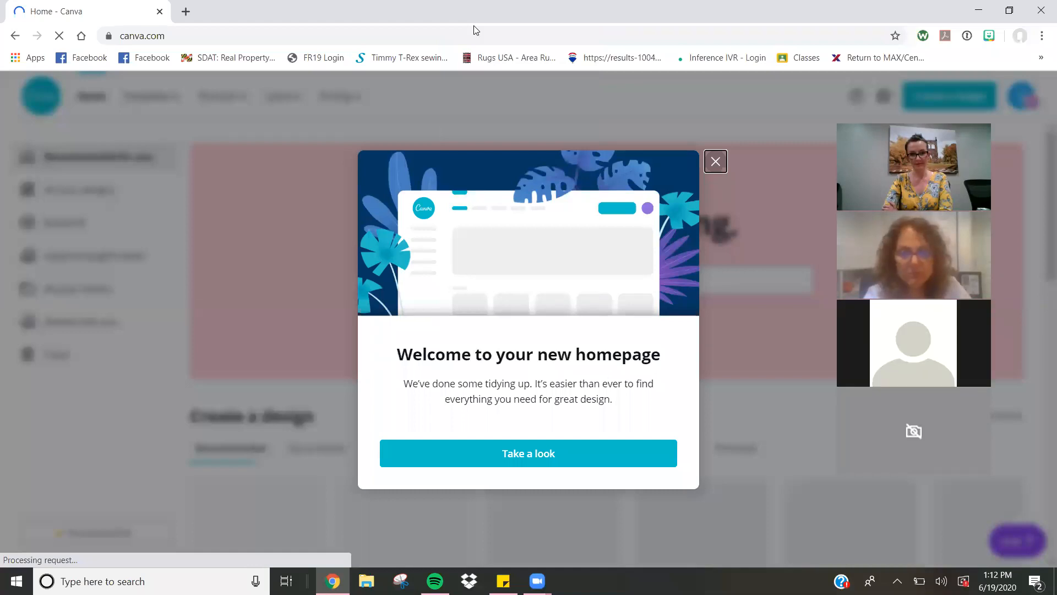
left_click(720, 169)
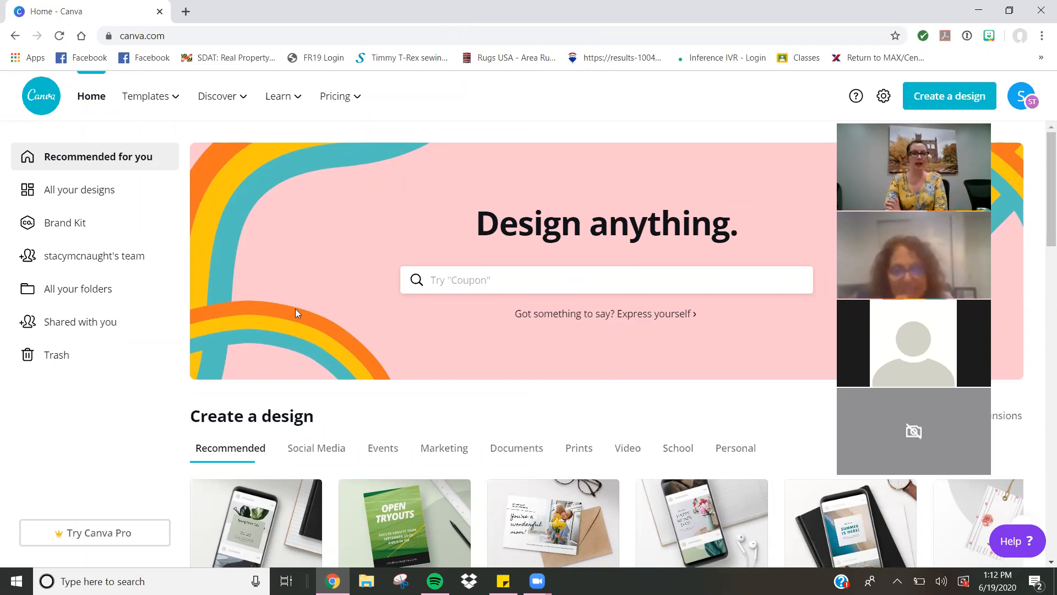
- Search the templates for "social media" from the home page
left_click(526, 288)
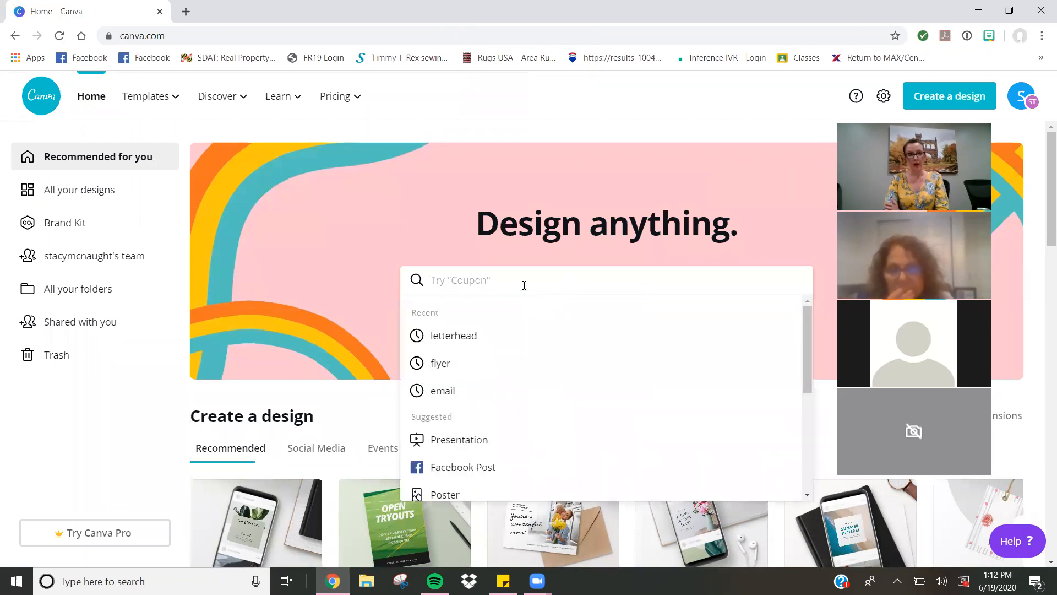
left_click(513, 98)
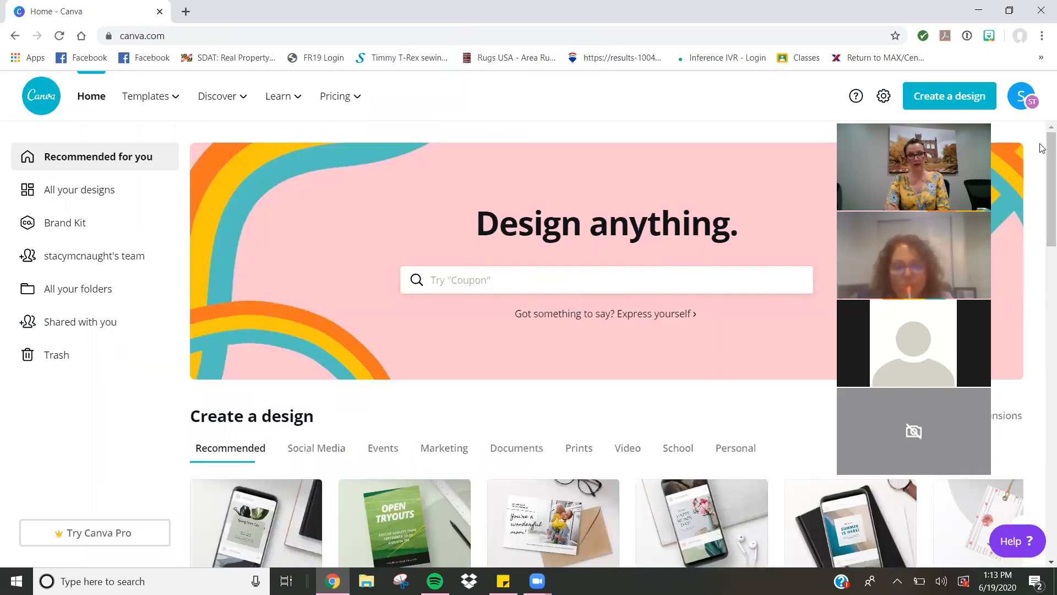
left_click(543, 284)
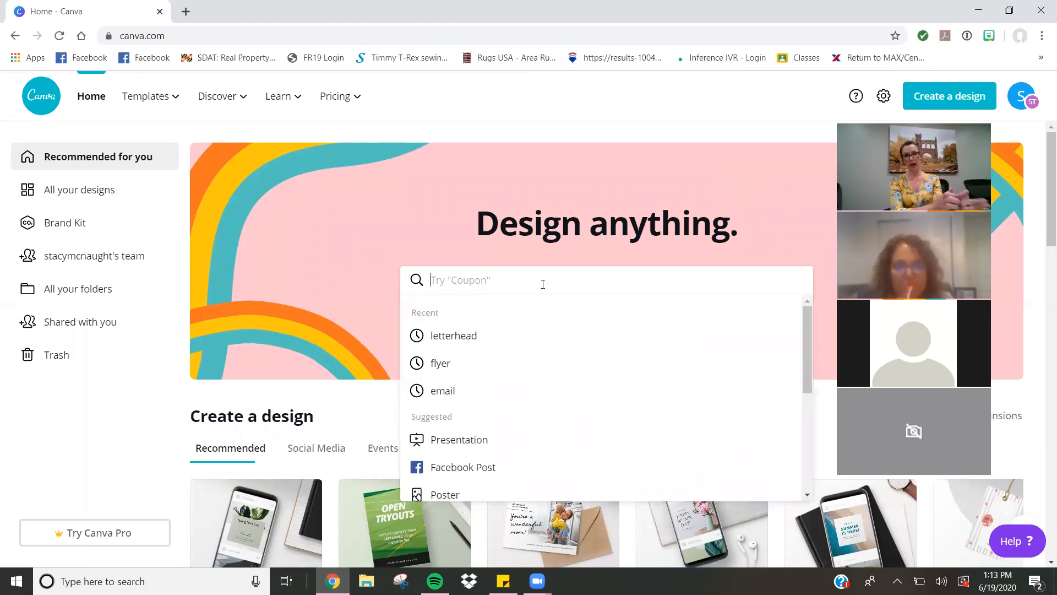
type("social media")
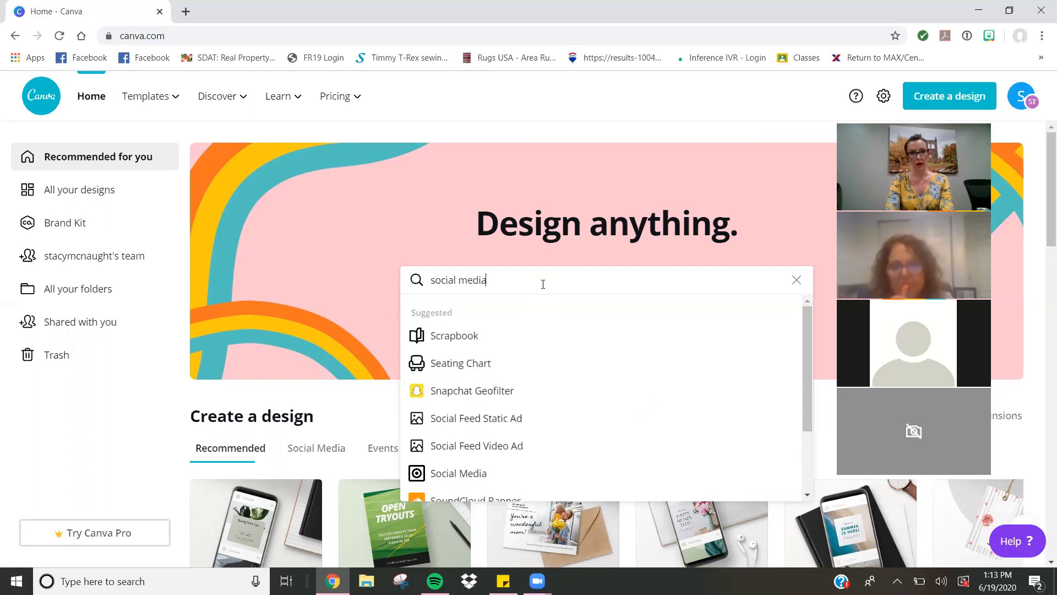
key("Return")
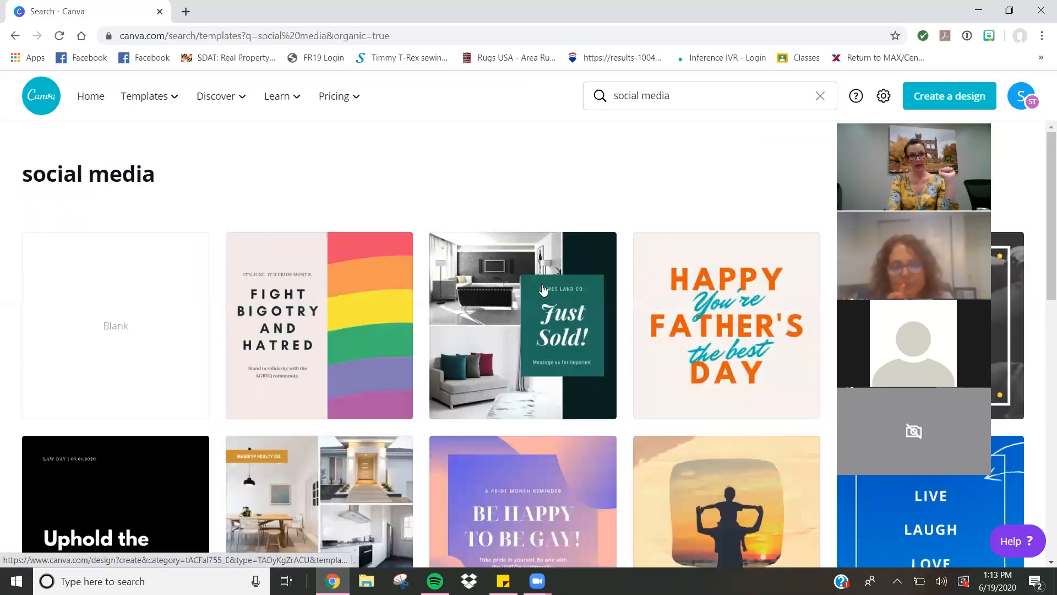
- Start a blank social media design and apply the pink and dark green "Just Sold!" house template
left_click(139, 310)
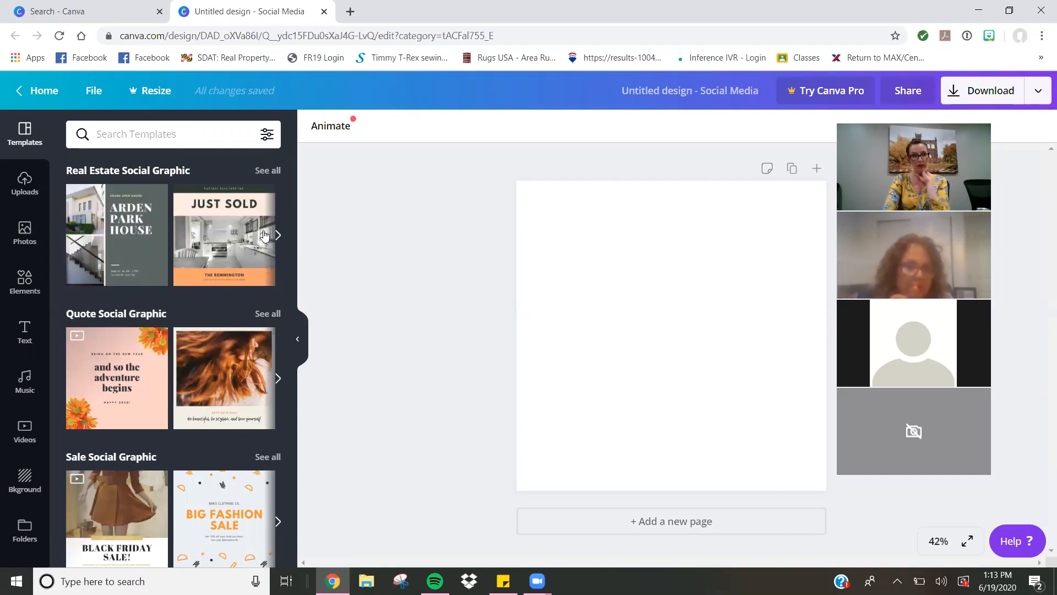
left_click_drag(291, 170, 286, 592)
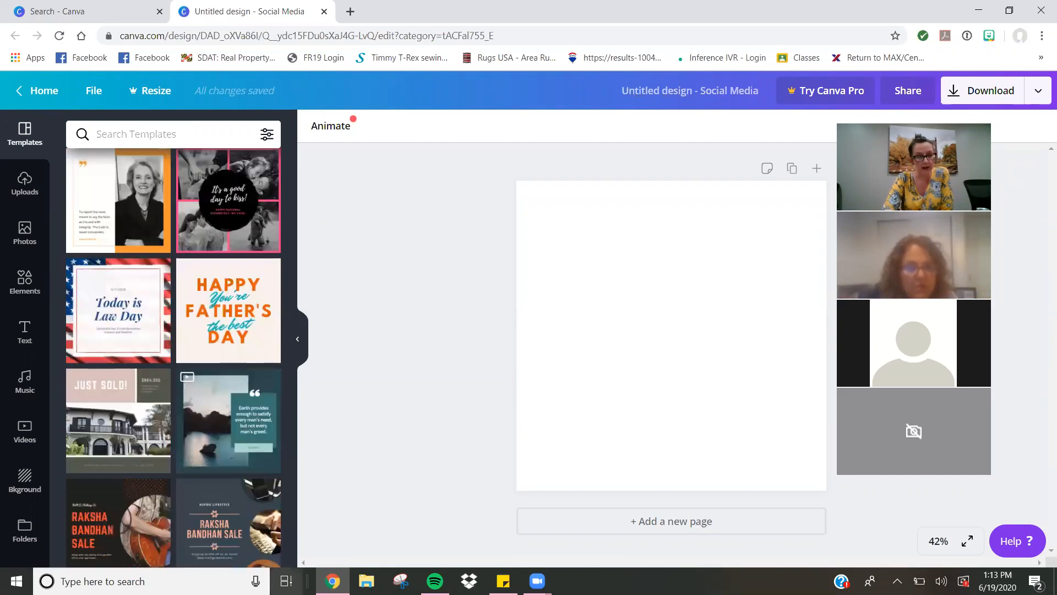
left_click(126, 418)
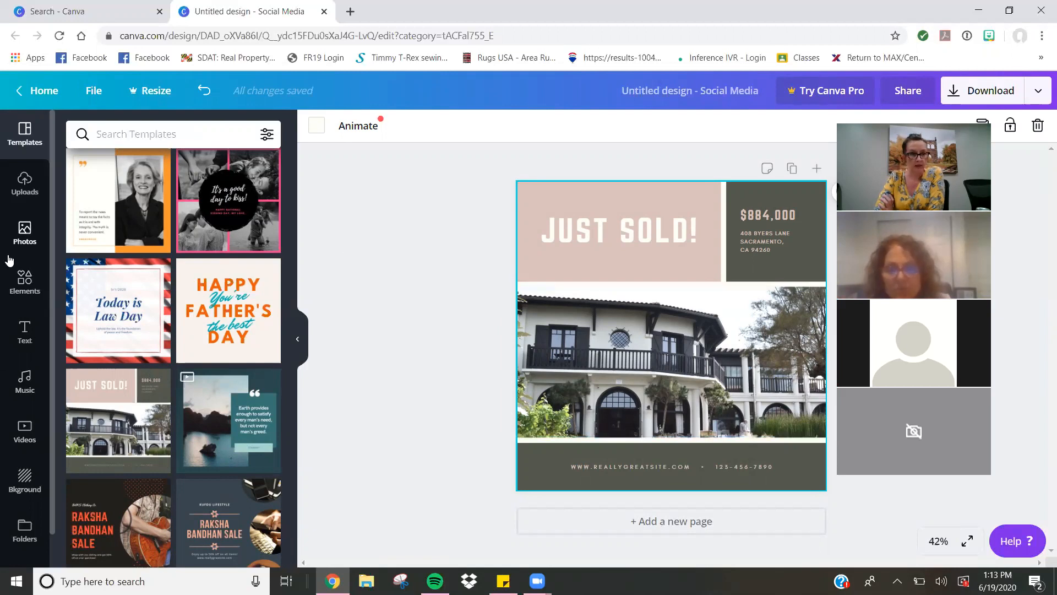
- Replace the template's house photo with the uploaded RE/MAX "Great Agents Get You" image
left_click(21, 200)
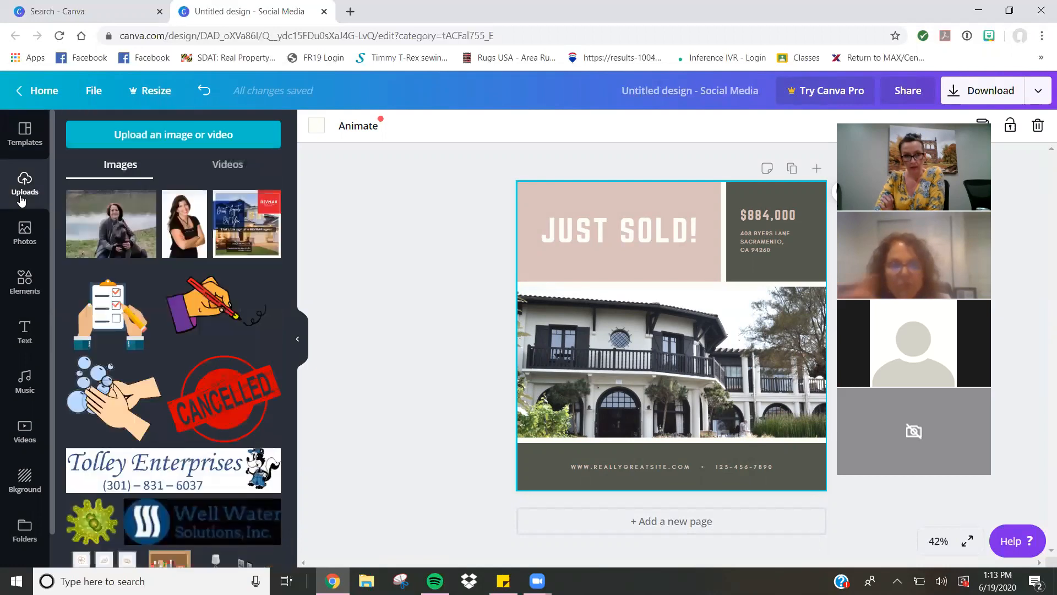
left_click(255, 221)
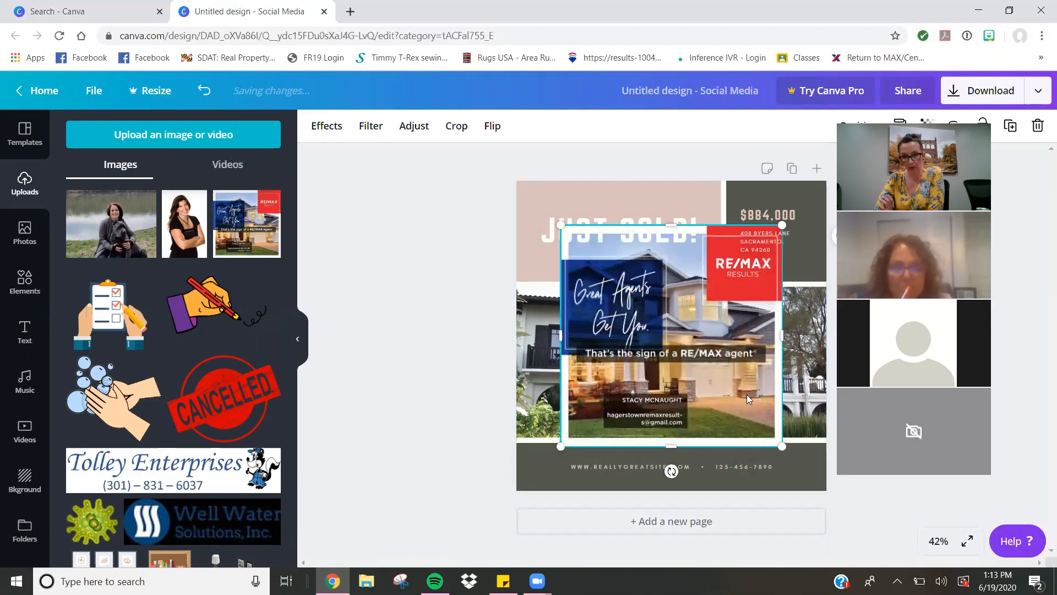
left_click_drag(734, 388, 720, 426)
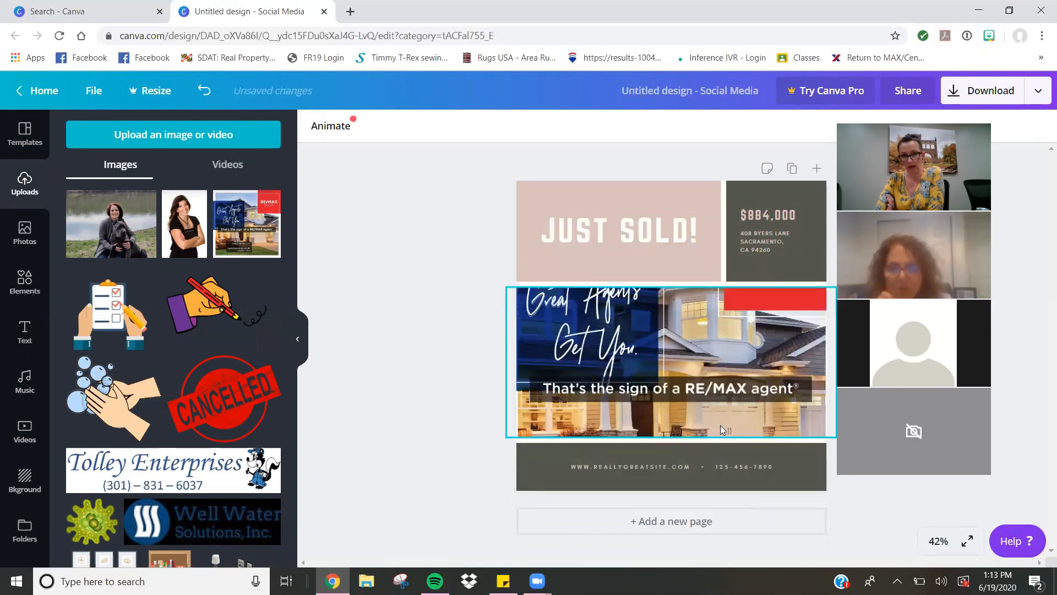
left_click(686, 497)
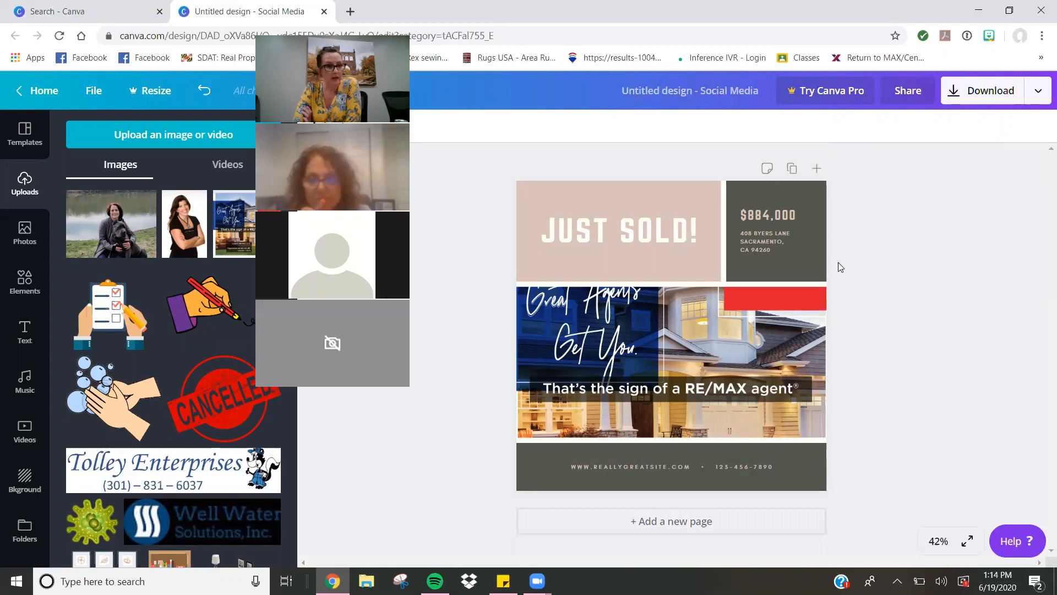
- Ungroup the price and address text on the dark green rectangle and reposition the two texts separately
left_click(28, 341)
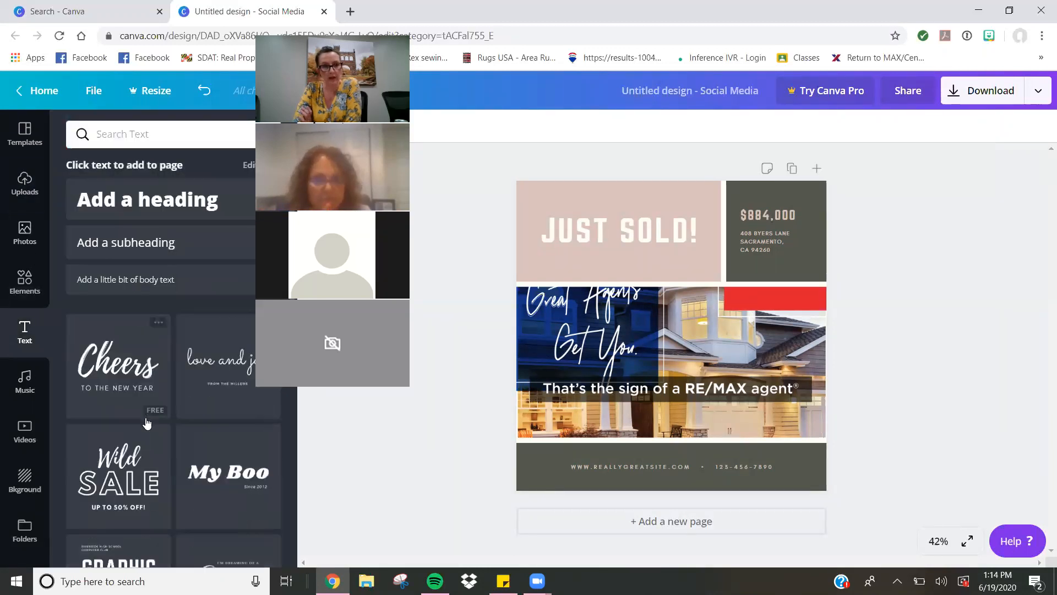
mouse_move(774, 216)
left_mouse_down()
mouse_move(781, 206)
mouse_move(788, 223)
left_mouse_up()
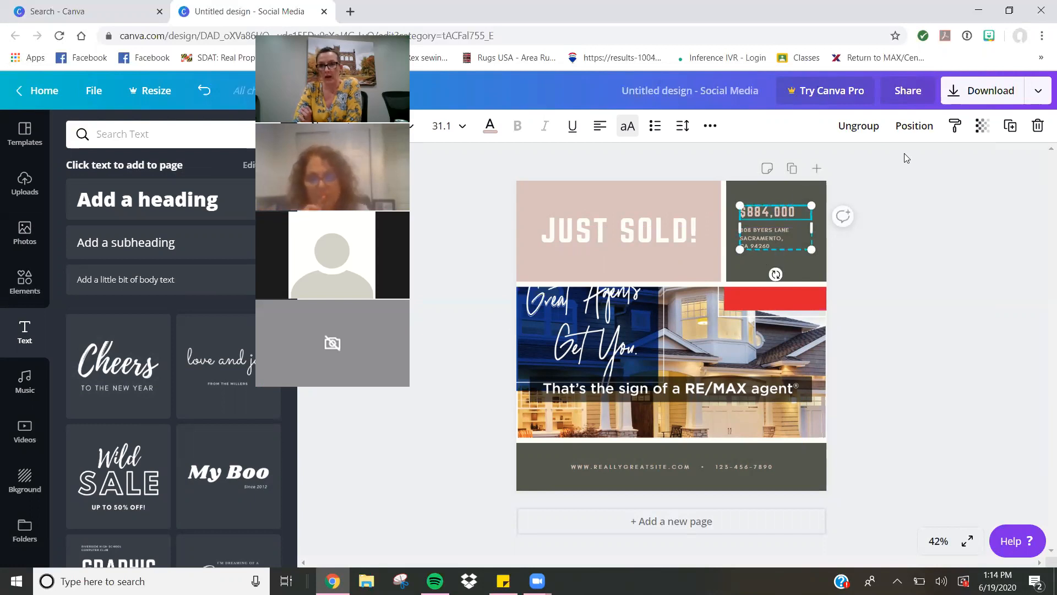
left_click(870, 127)
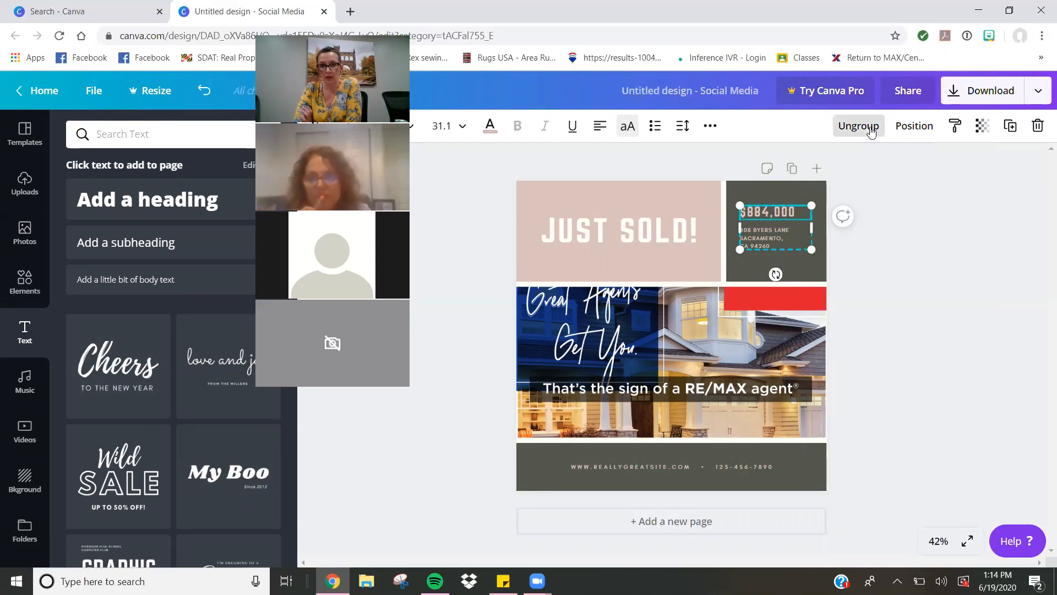
mouse_move(769, 240)
left_mouse_down()
mouse_move(763, 252)
mouse_move(765, 220)
mouse_move(785, 221)
mouse_move(784, 248)
left_mouse_up()
left_click(875, 277)
left_click_drag(783, 195, 783, 222)
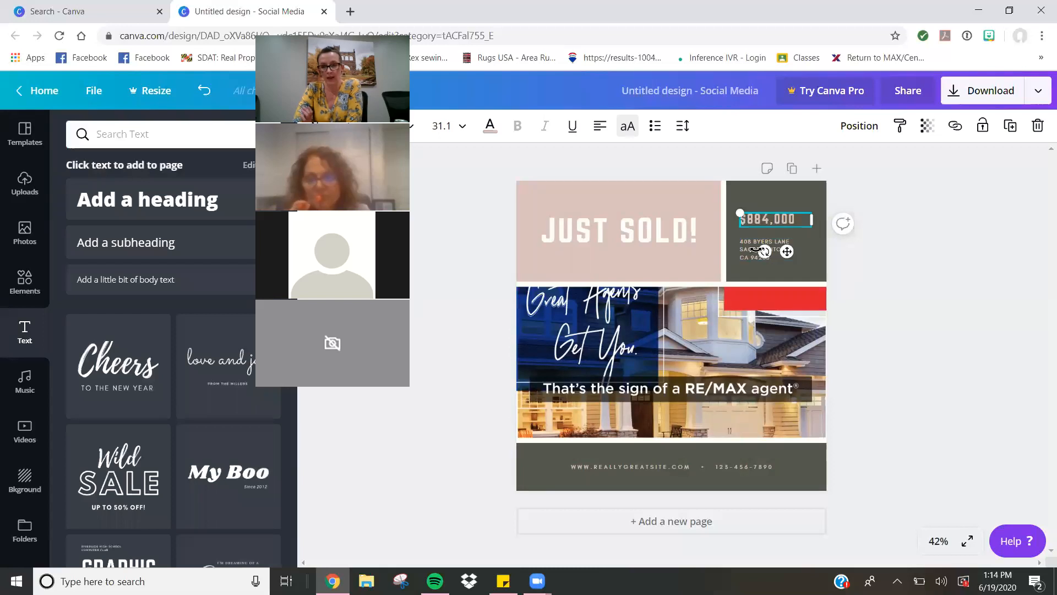
- Reposition the dark green rectangle behind the price and address so it sits against the pink block
left_click(775, 241)
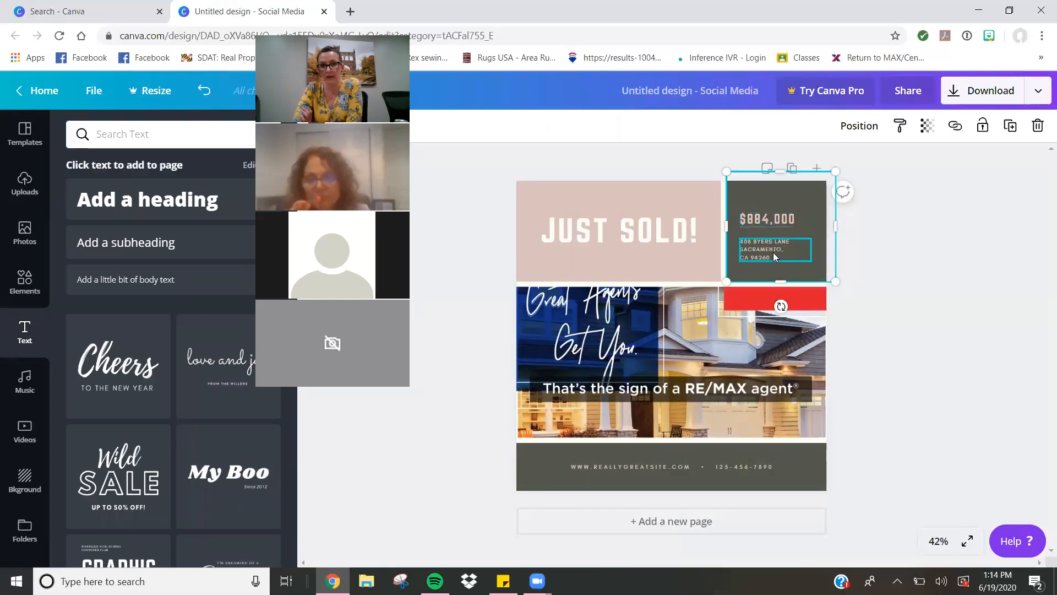
left_click_drag(770, 220, 767, 215)
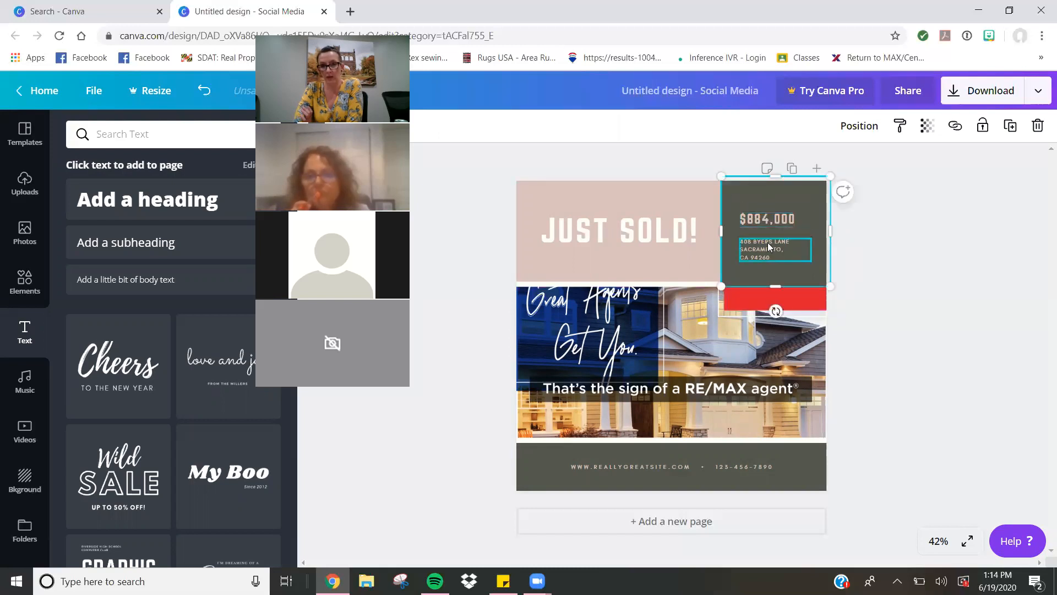
left_click(948, 197)
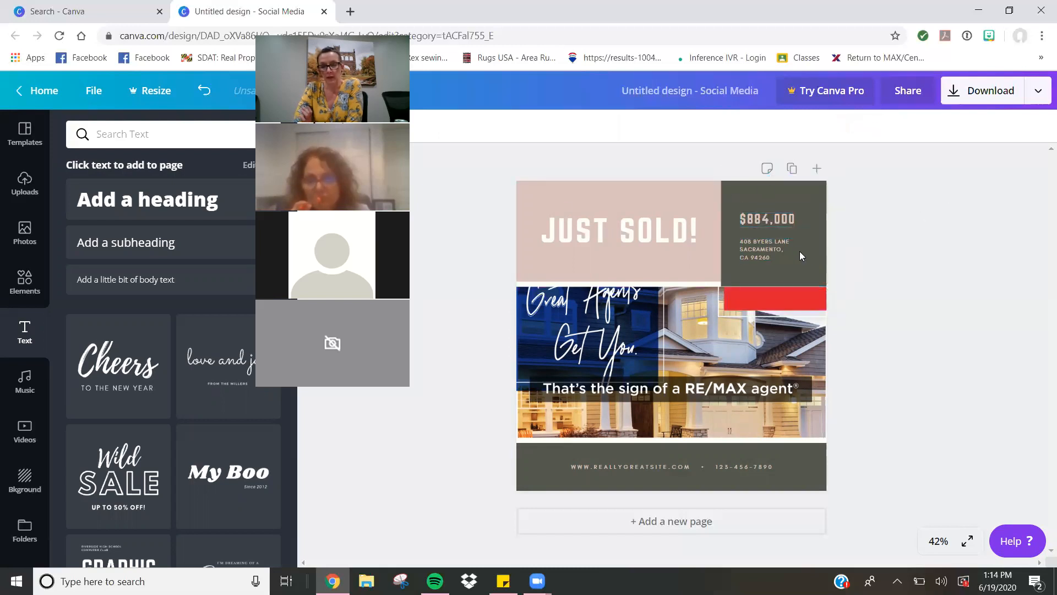
left_click(766, 191)
left_click(957, 267)
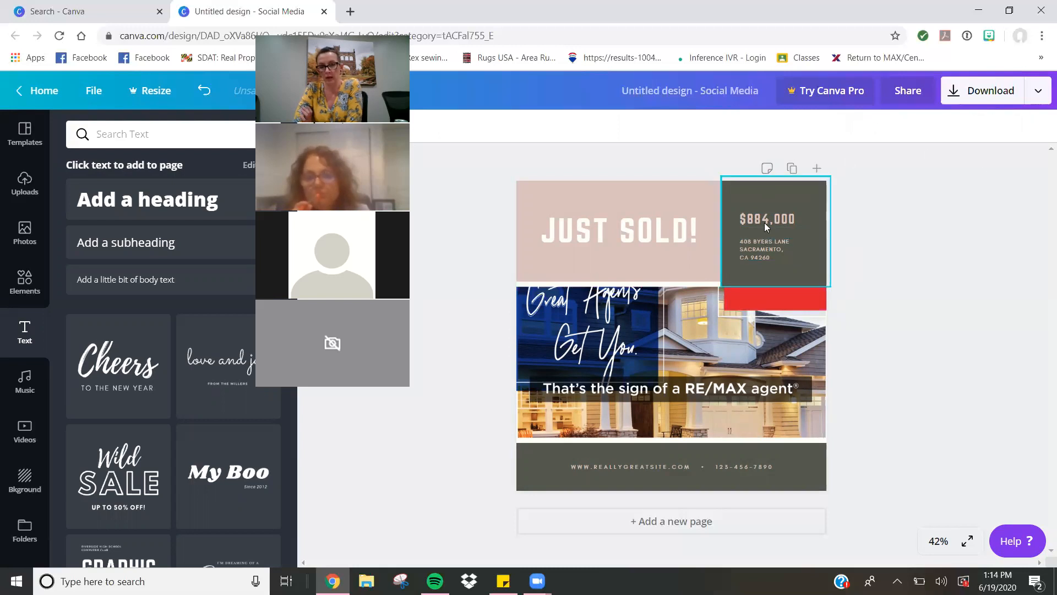
- Reposition the grouped price and address text on the dark green rectangle and ungroup it again
left_click(770, 263)
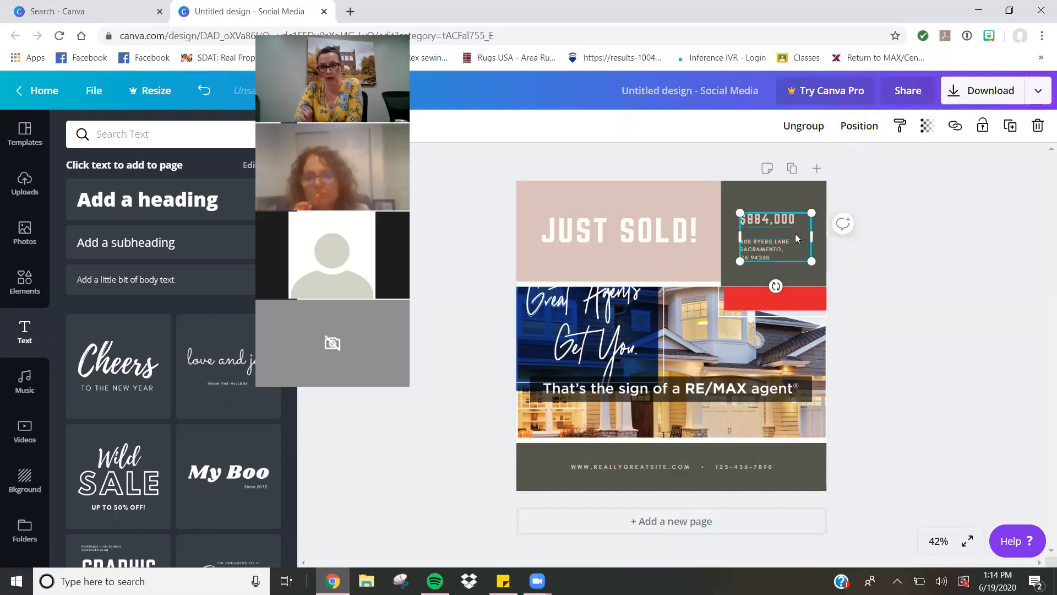
left_click(754, 264)
mouse_move(769, 248)
left_mouse_down()
mouse_move(768, 237)
mouse_move(769, 246)
left_mouse_up()
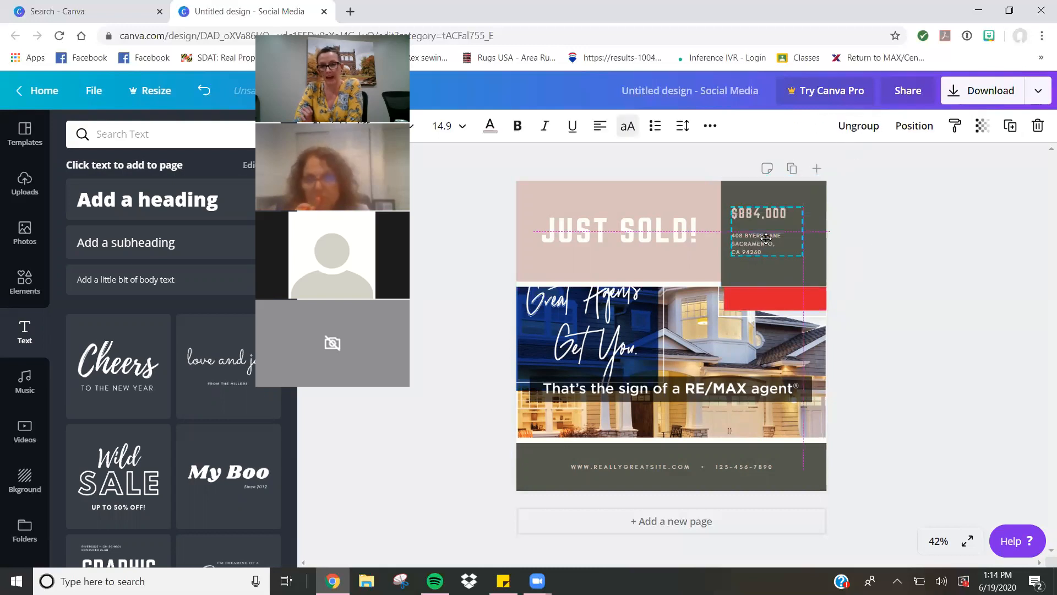
left_click(858, 128)
left_click(919, 224)
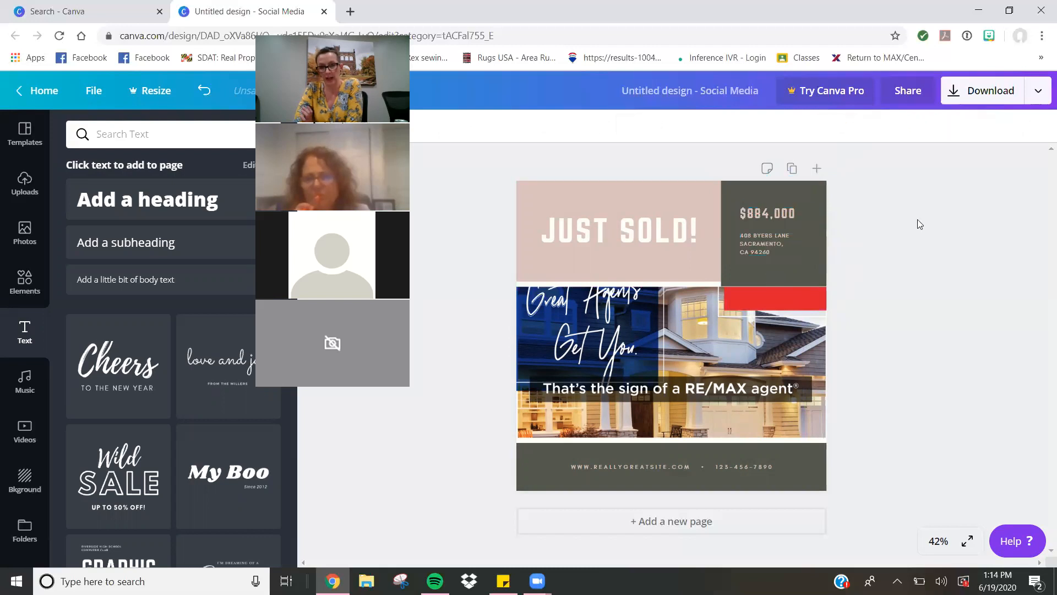
- Move the price directly above the address, with both texts near the dark green rectangle's left edge
left_click(767, 240)
left_click_drag(768, 241, 774, 271)
left_click(777, 217)
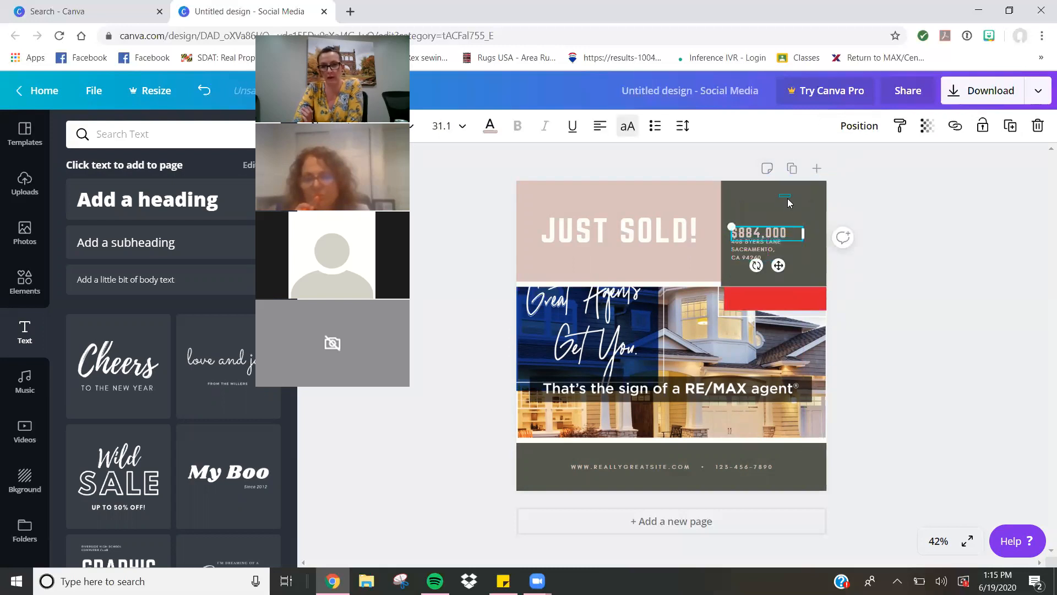
left_click(786, 196)
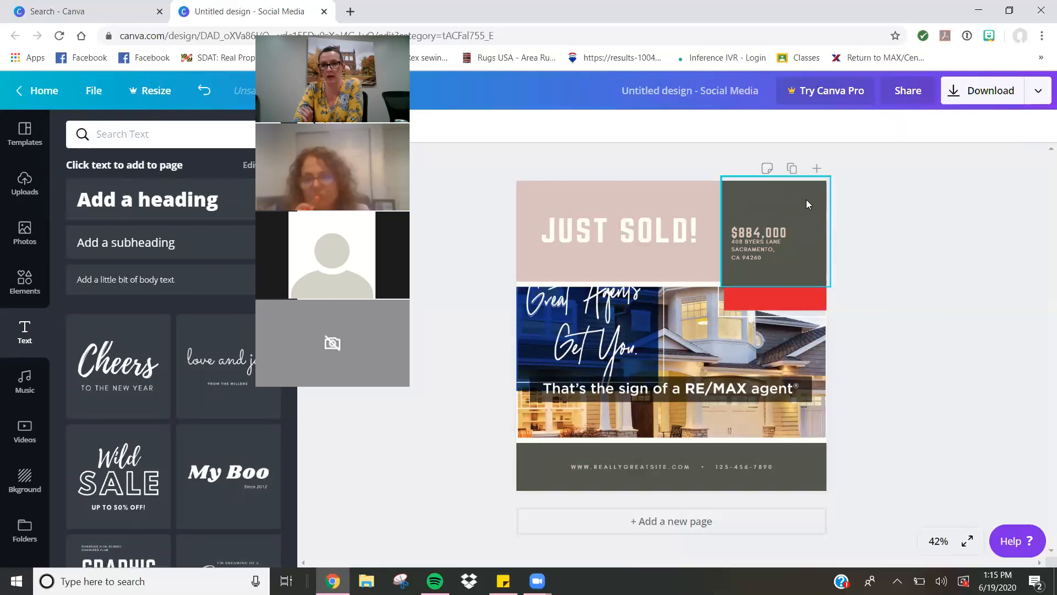
- Place the dark green rectangle in the design's upper-right corner, leaving a narrow gap beside the pink block, and lock it
left_click(806, 200)
left_click(1011, 128)
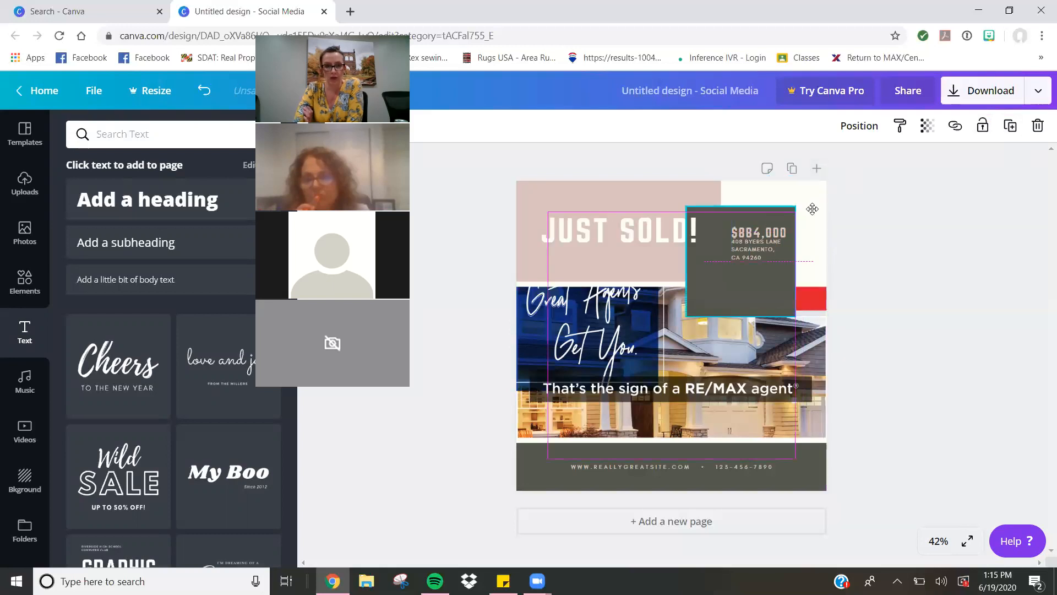
left_click_drag(810, 193, 817, 211)
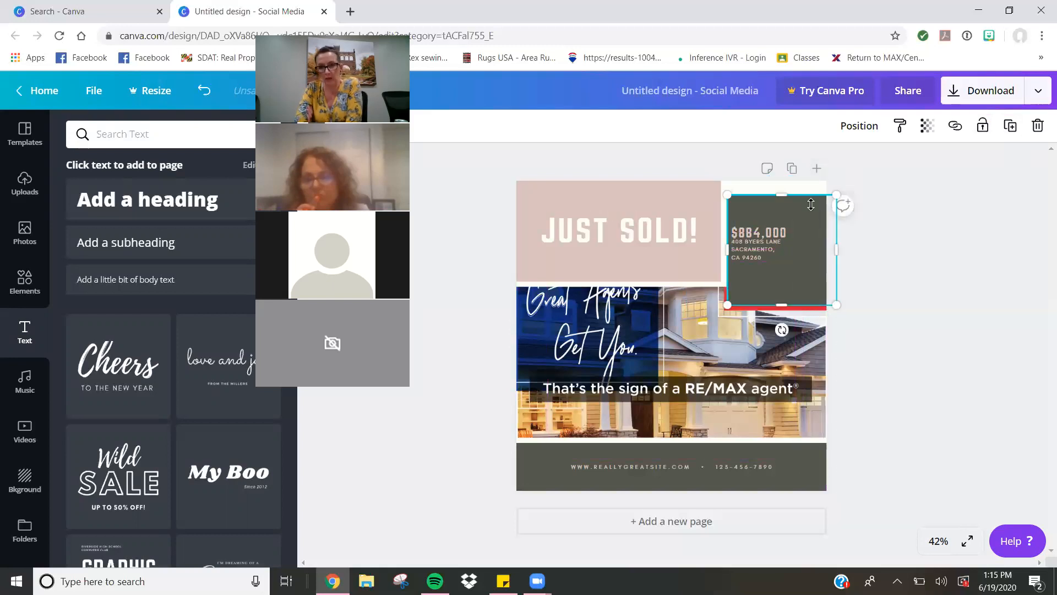
mouse_move(808, 223)
left_mouse_down()
mouse_move(804, 196)
mouse_move(814, 200)
mouse_move(740, 379)
mouse_move(821, 193)
mouse_move(805, 193)
mouse_move(804, 207)
left_mouse_up()
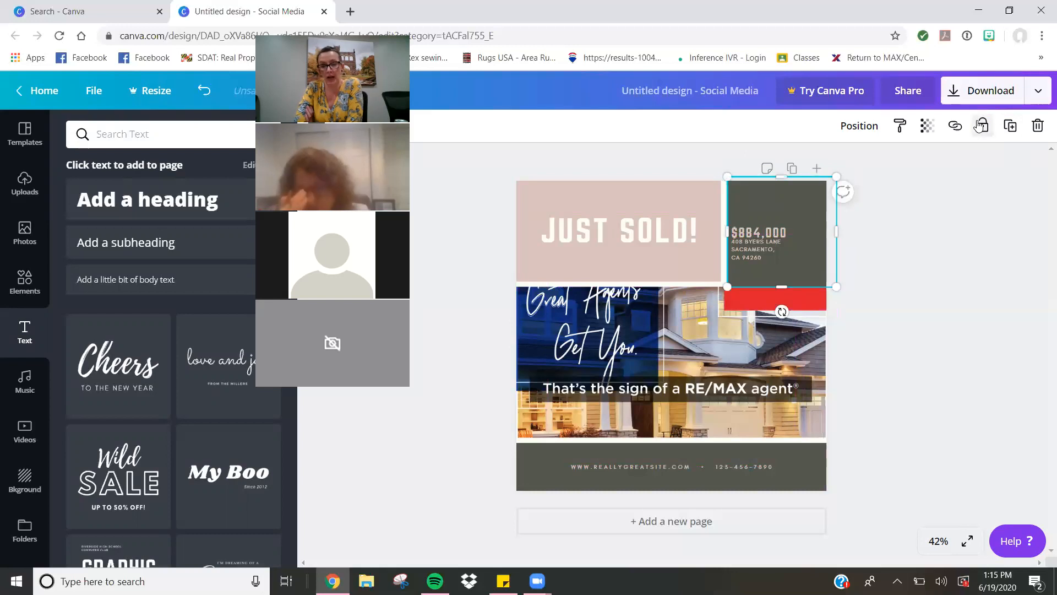
left_click(982, 126)
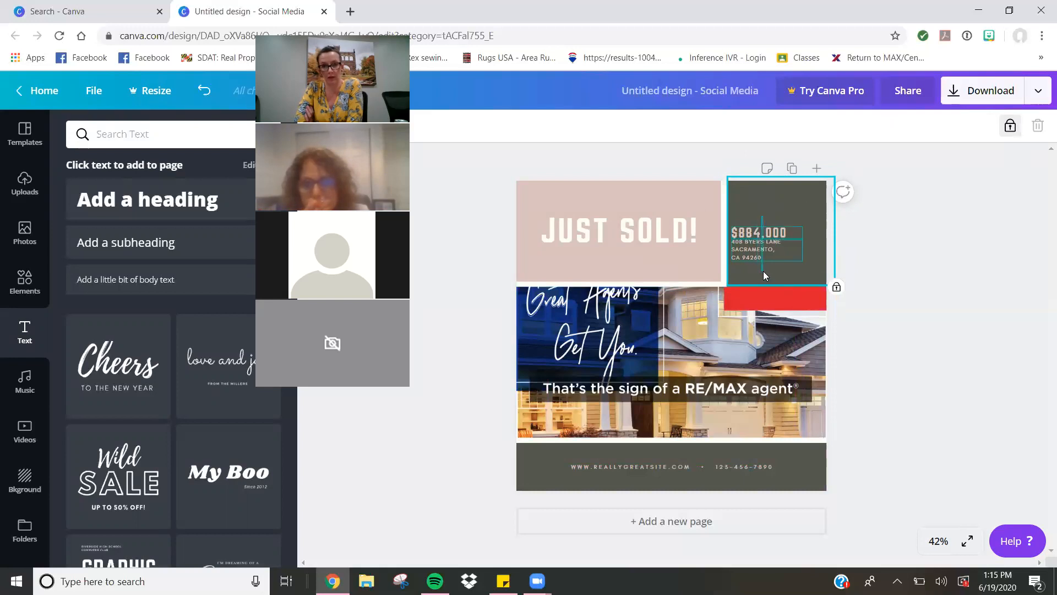
- Shift the price and address text together toward the pink block, and extend the pink block's coverage to the dark green rectangle's edge
left_click(761, 252)
left_click_drag(762, 245, 752, 245)
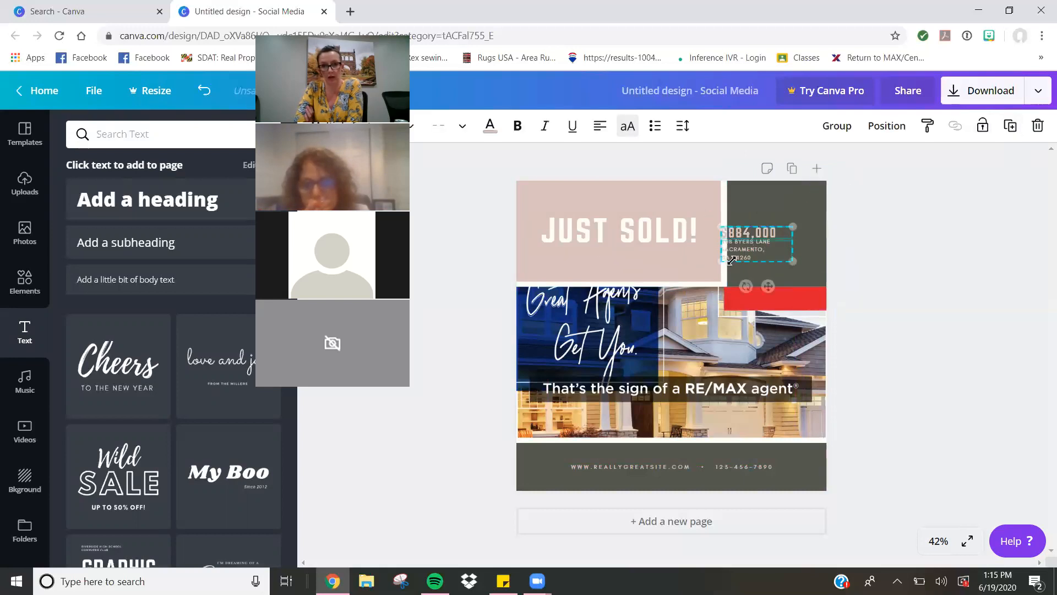
left_click_drag(648, 207, 708, 258)
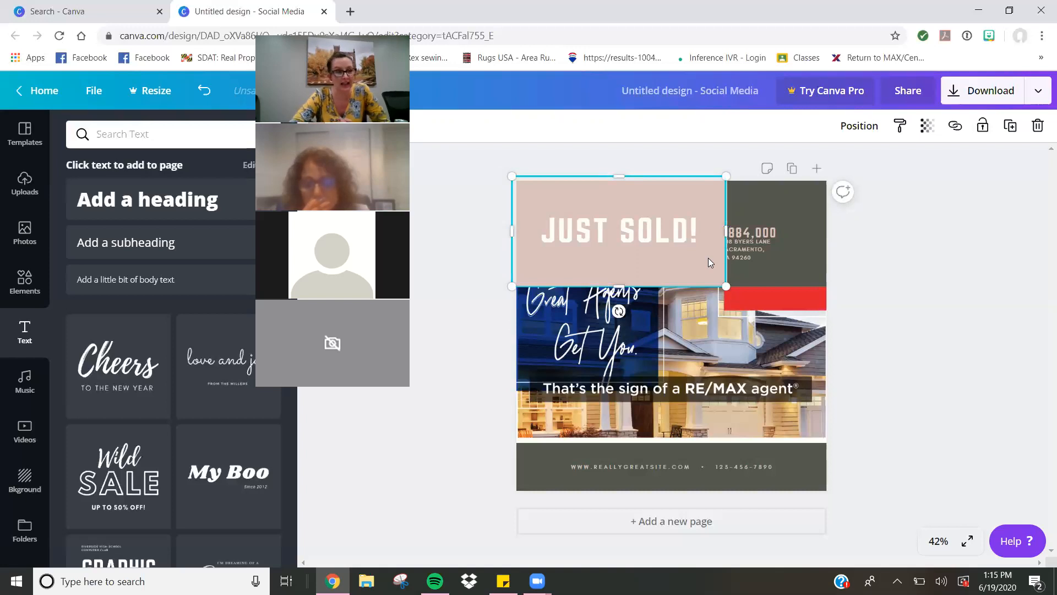
- Search the elements for "heart" and place the solid red heart in the design's centre, over the photo and pink block
left_click(34, 293)
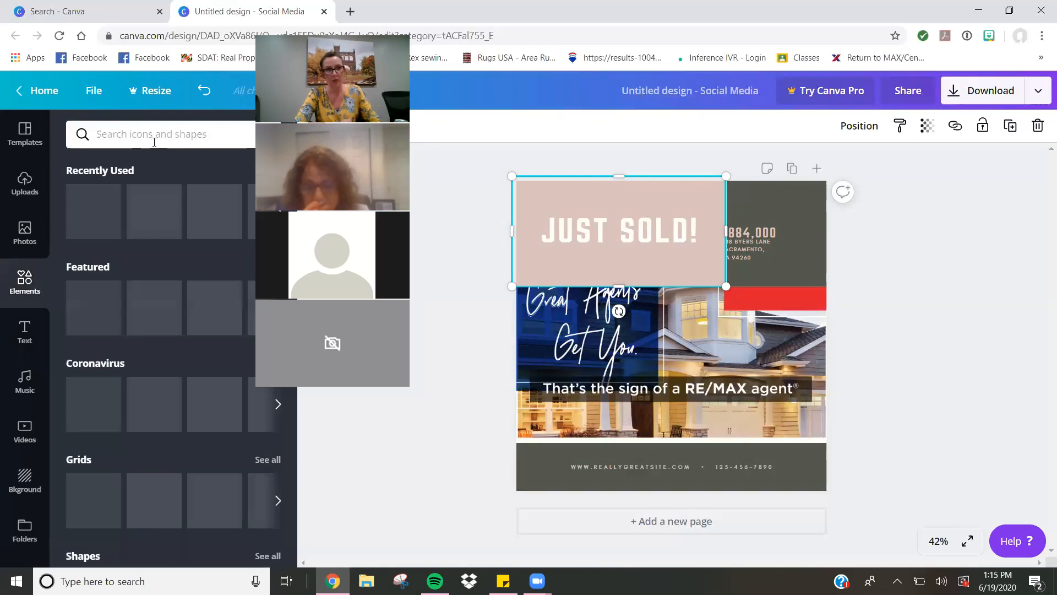
left_click(158, 136)
type("heart")
key("Return")
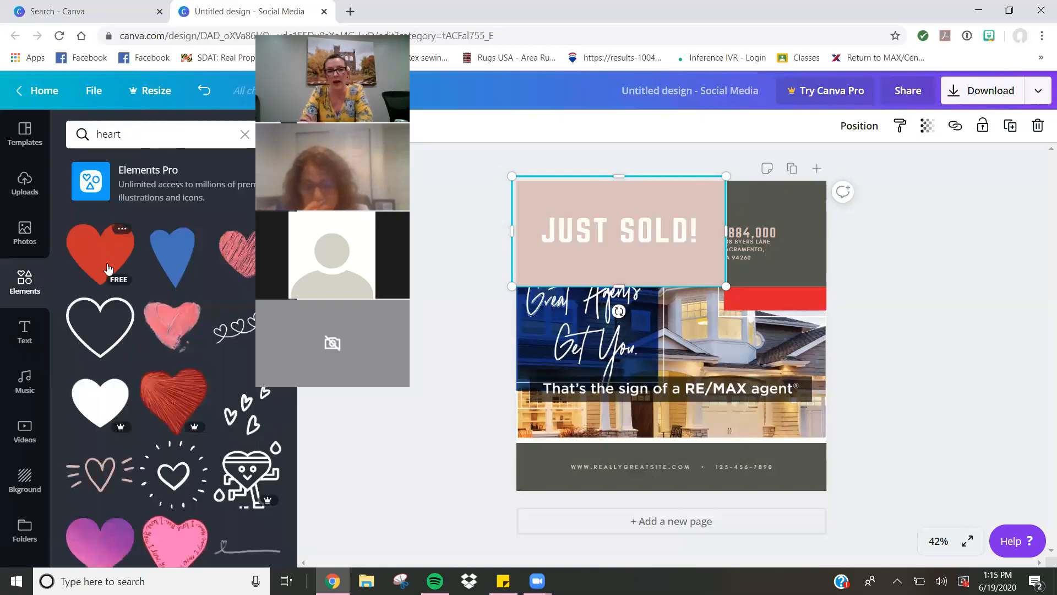
left_click_drag(108, 269, 617, 230)
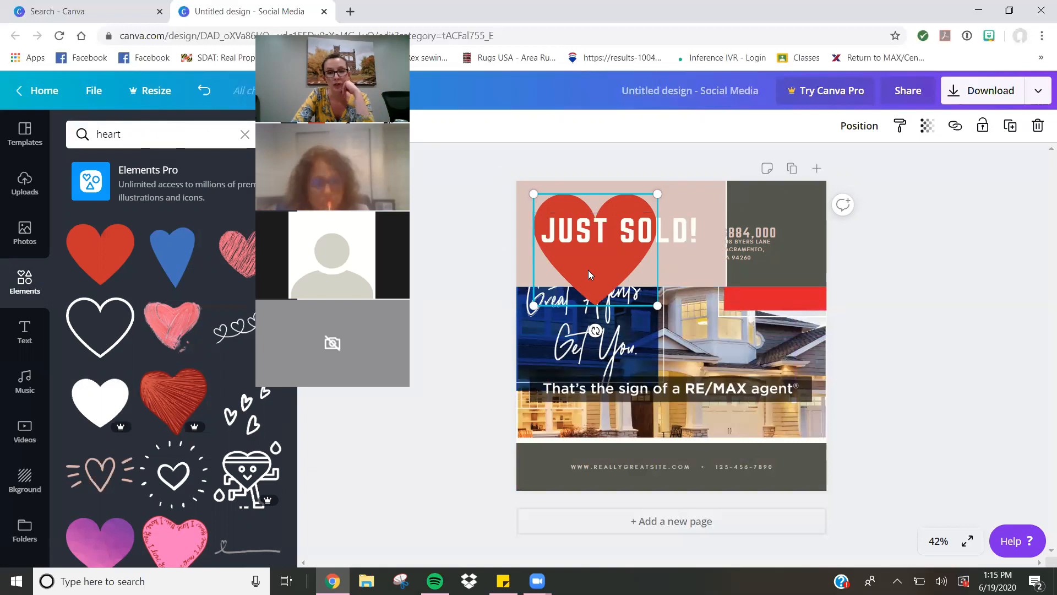
left_click_drag(588, 269, 663, 333)
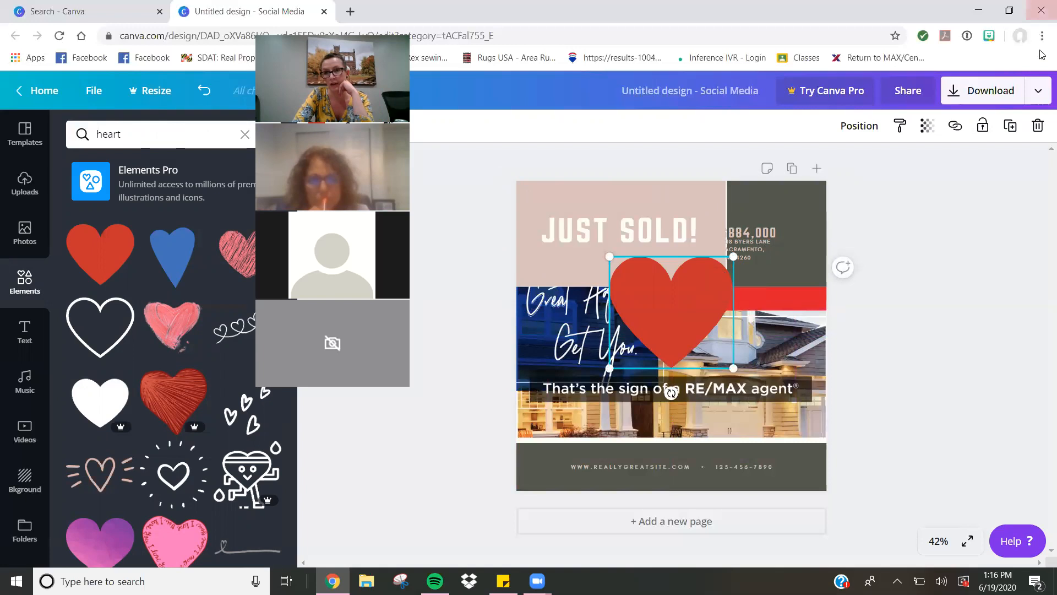
- Duplicate the red heart and move both hearts to the design's lower-right area, overlapping each other
left_click(1012, 127)
left_click_drag(674, 328, 778, 423)
left_click(664, 329)
left_click_drag(664, 329, 734, 460)
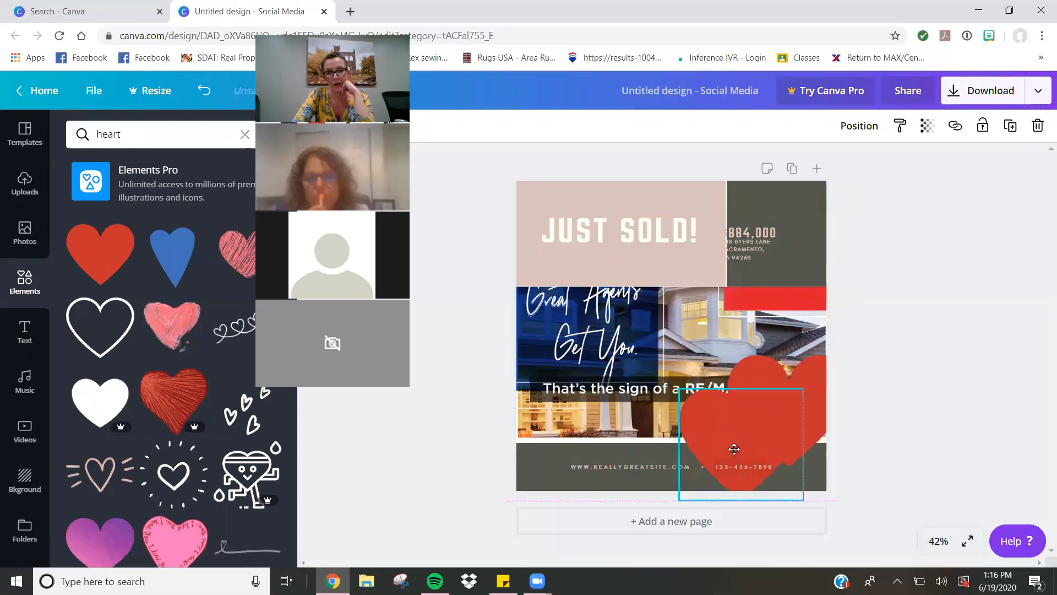
left_click(964, 246)
- Move the price and address text together away from the pink block, fully onto the dark green rectangle
left_click(768, 232)
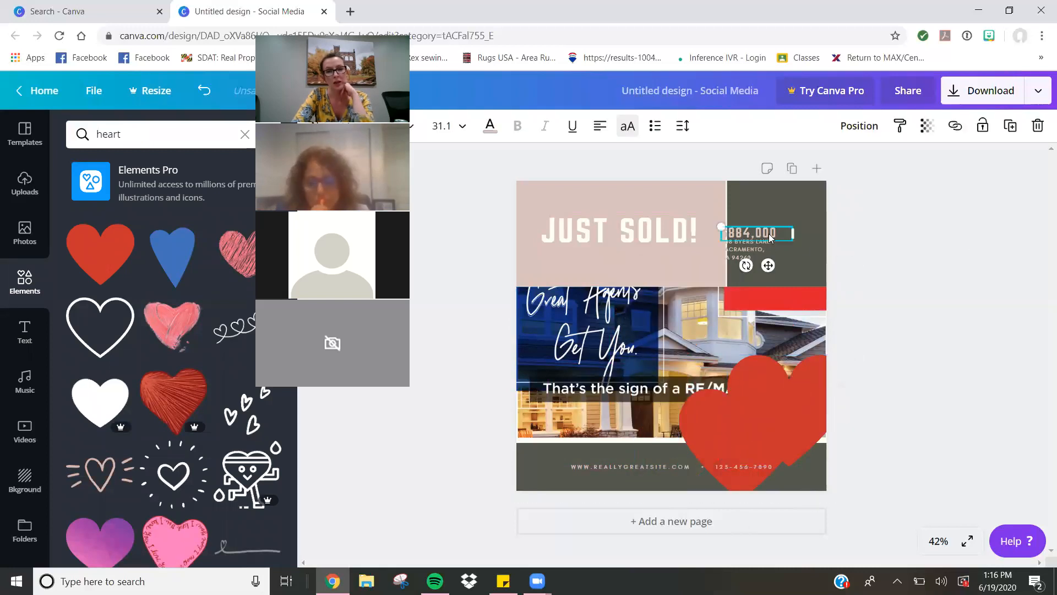
left_click(766, 258, "shift")
left_click_drag(761, 236, 775, 239)
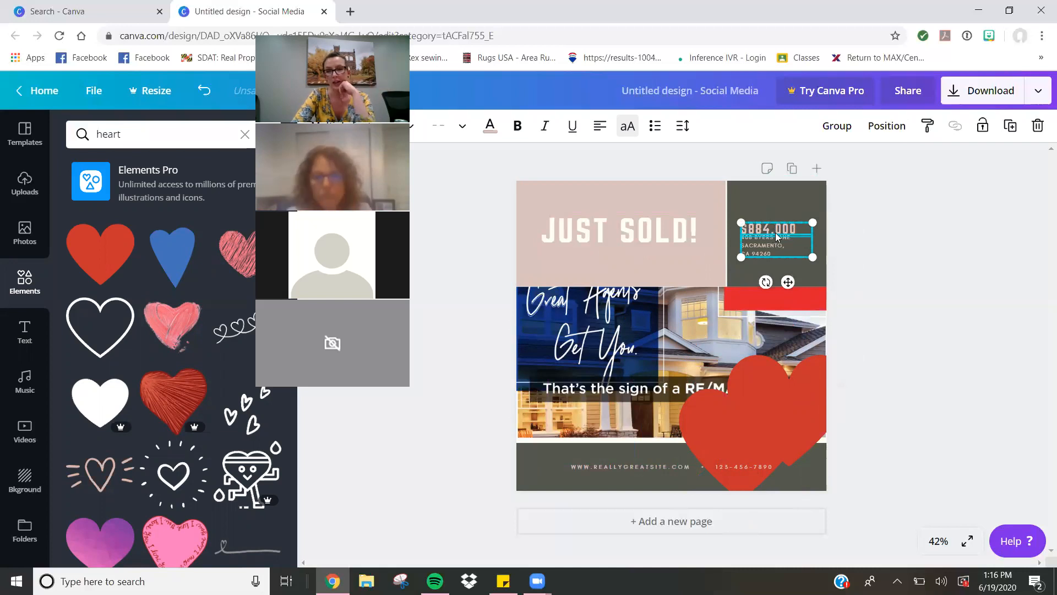
- Duplicate the price and address text together, move the copy up and down the dark green rectangle, and delete it
left_click(1011, 126)
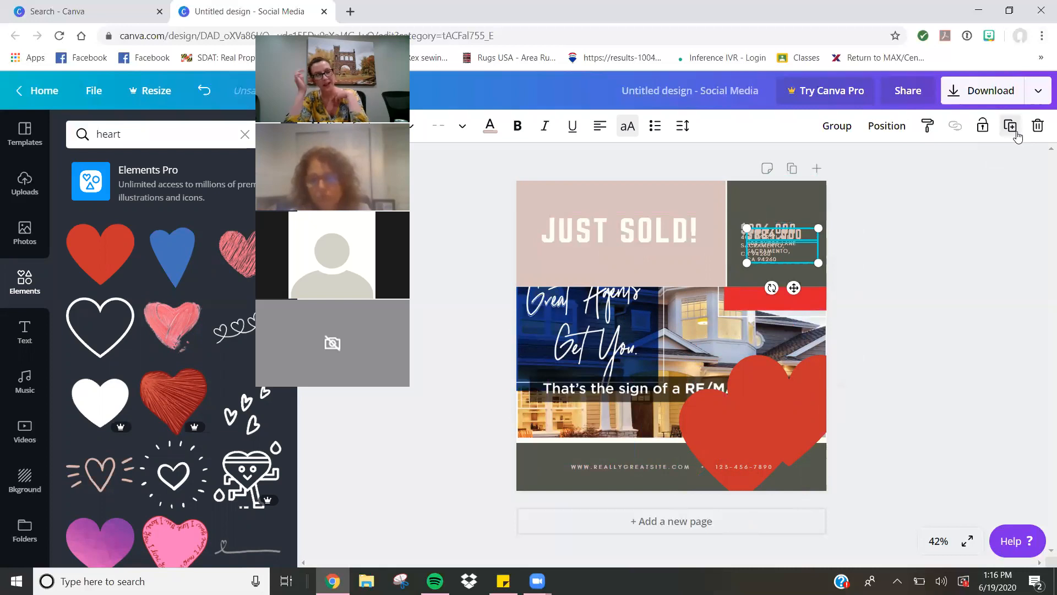
mouse_move(782, 228)
left_mouse_down()
mouse_move(715, 243)
mouse_move(808, 246)
mouse_move(771, 203)
mouse_move(777, 227)
left_mouse_up()
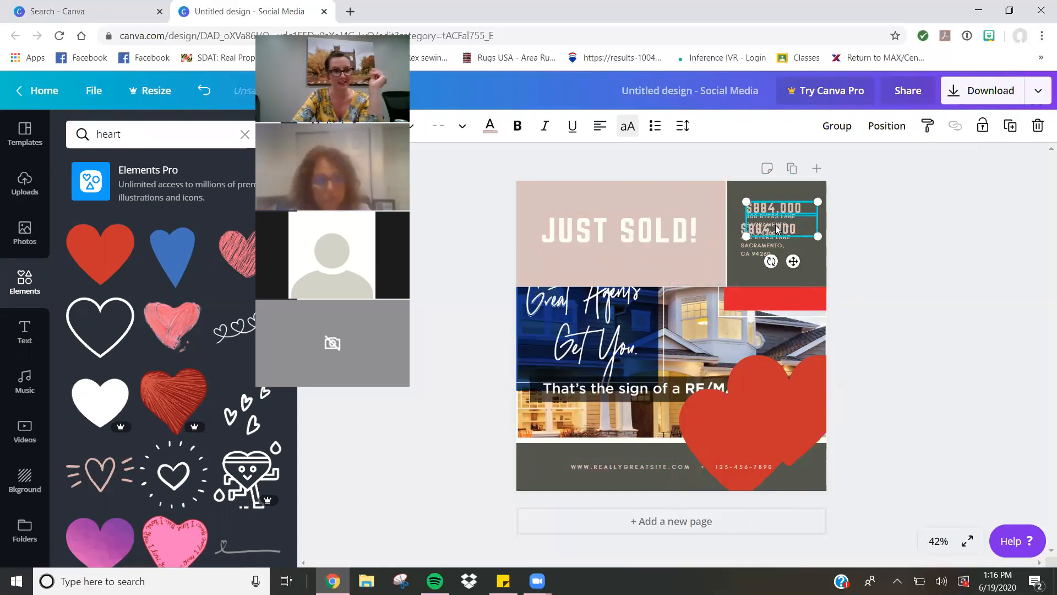
left_click_drag(775, 229, 776, 257)
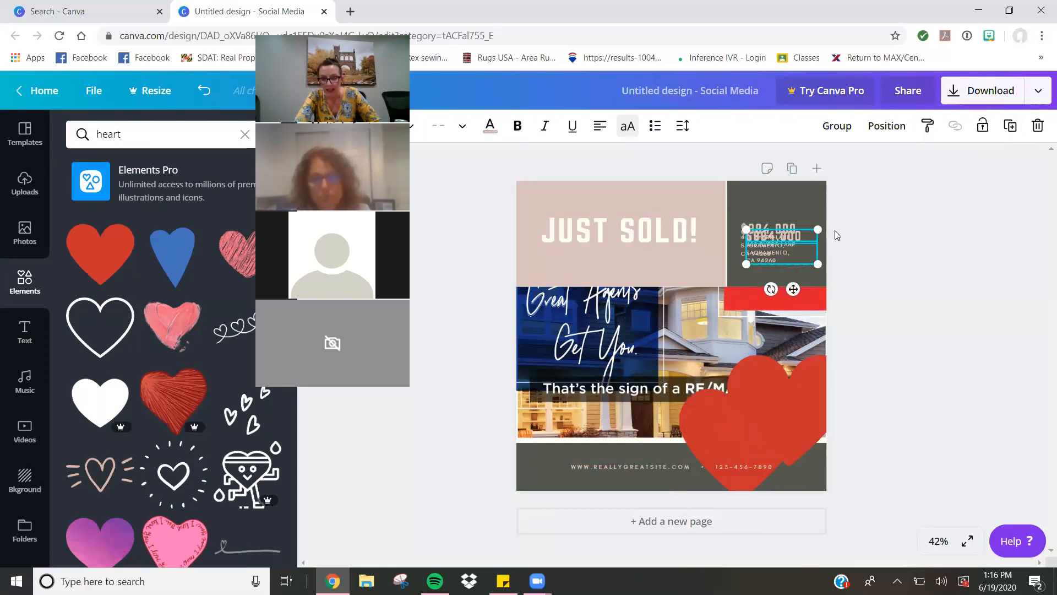
key("Delete")
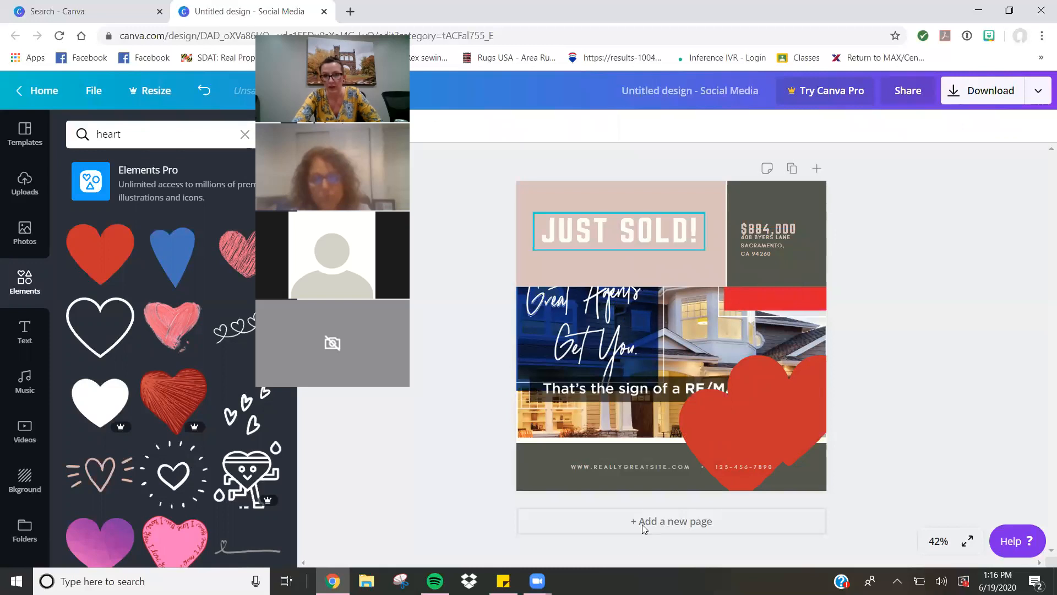
- Delete both red hearts from the design
left_click(766, 430)
key("Delete")
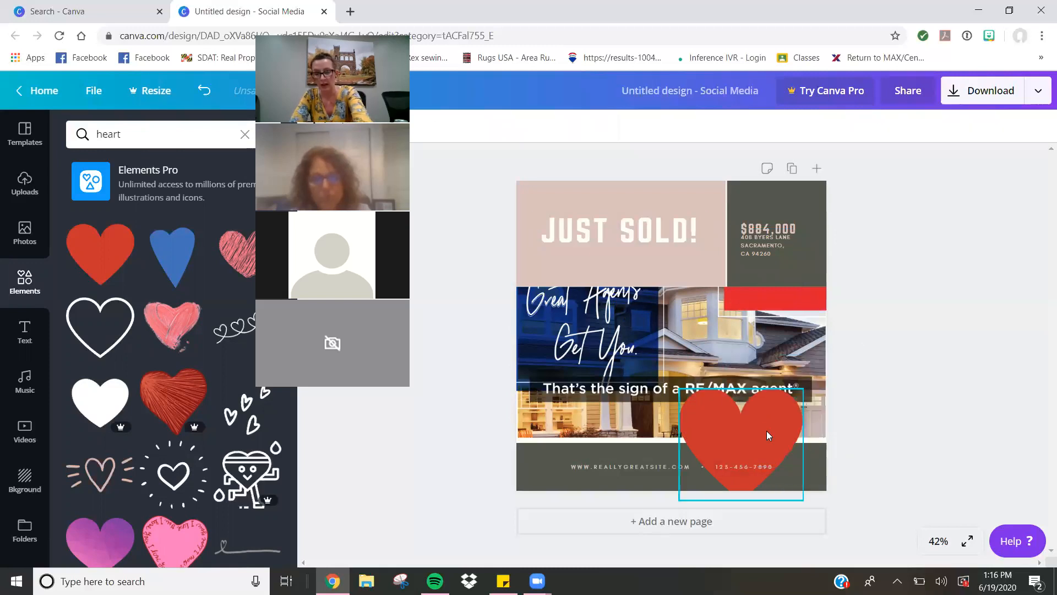
left_click(766, 430)
key("Delete")
- Move the address text lower on the dark green rectangle, leaving a clear gap beneath the price
left_click(767, 432)
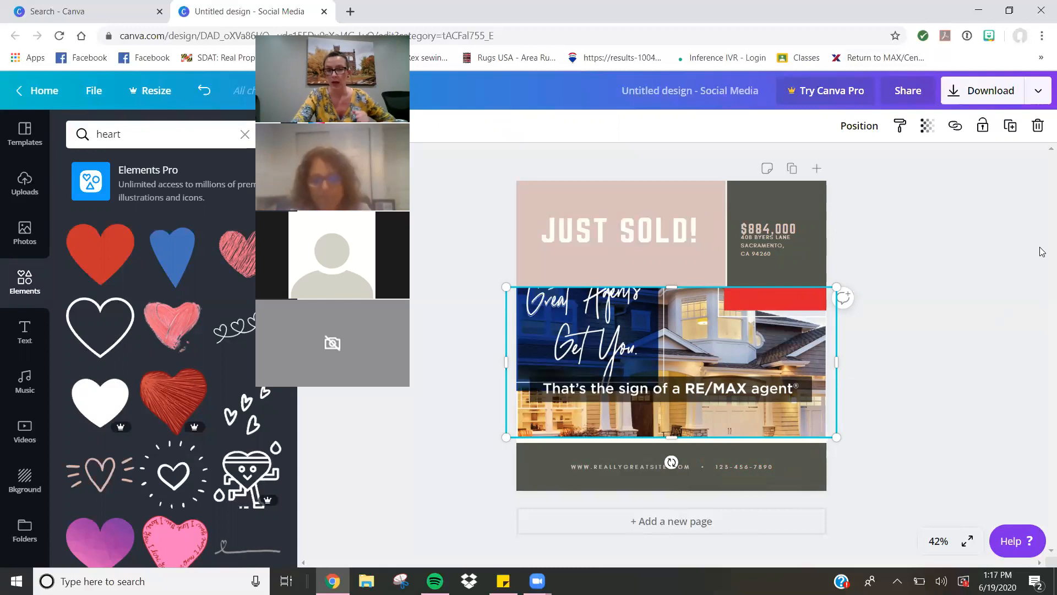
left_click_drag(758, 248, 756, 263)
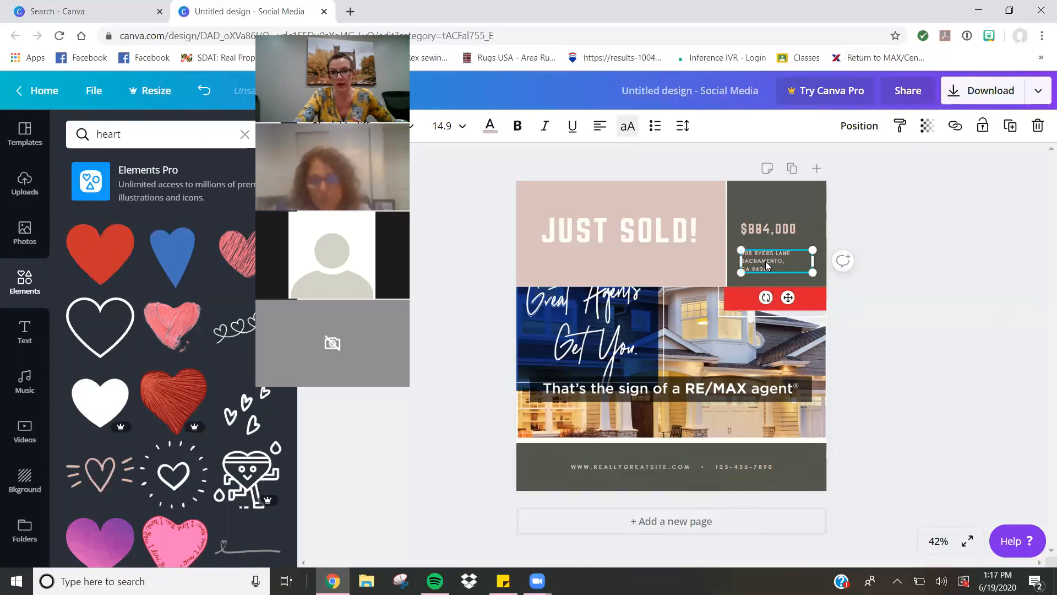
- Review the file types available for downloading the design, and close the download options without downloading
left_click(987, 92)
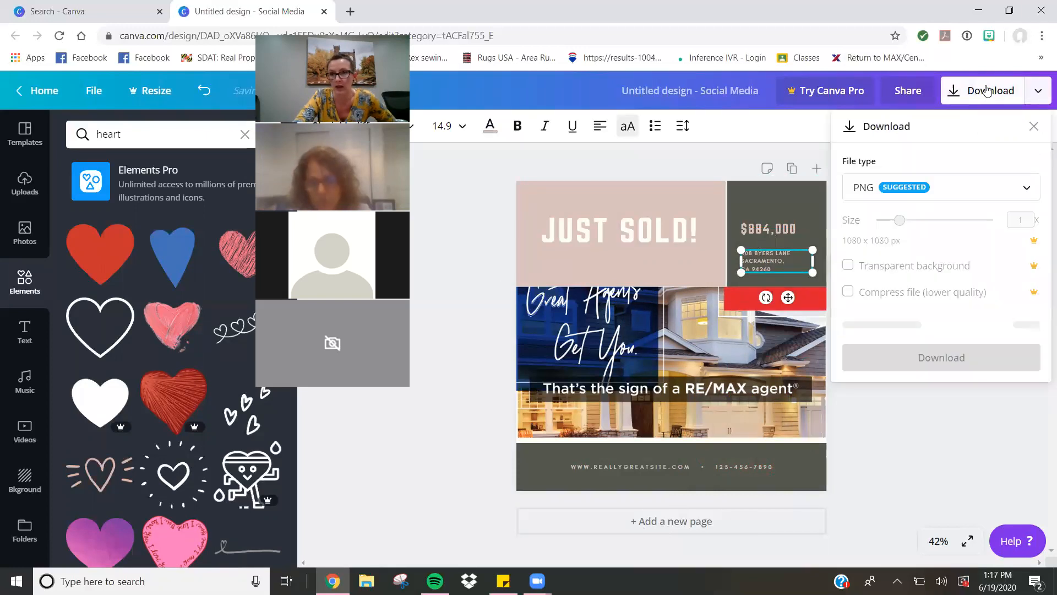
left_click(961, 186)
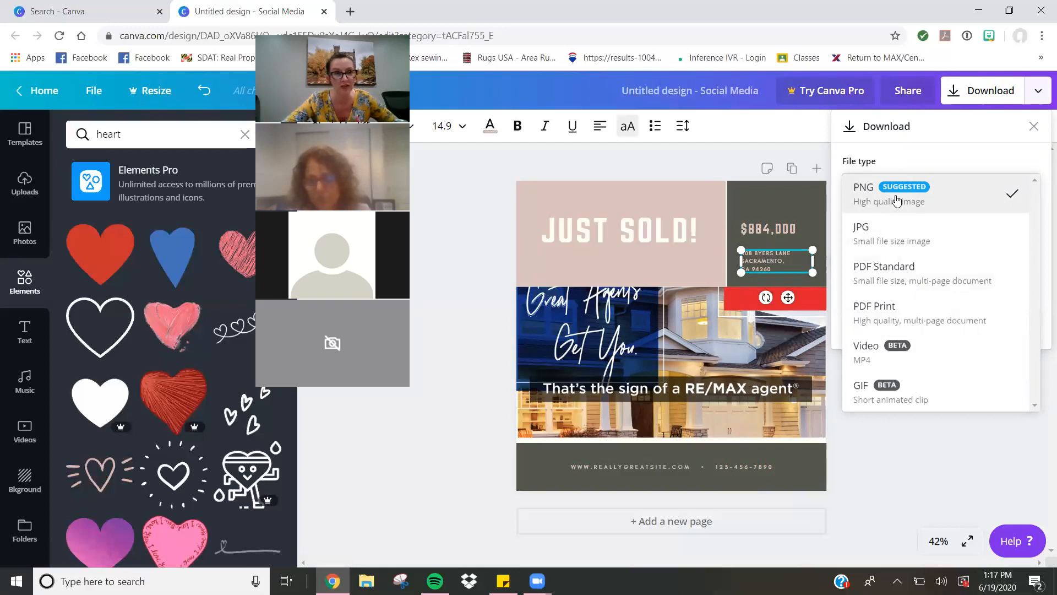
left_click(906, 445)
left_click(63, 7)
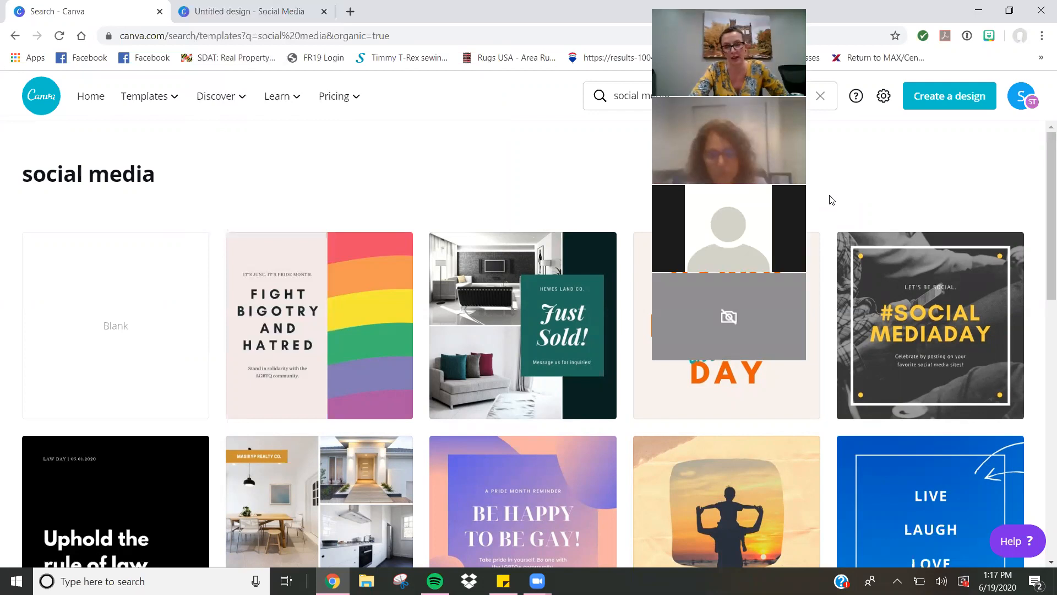
key("ctrl+Tab")
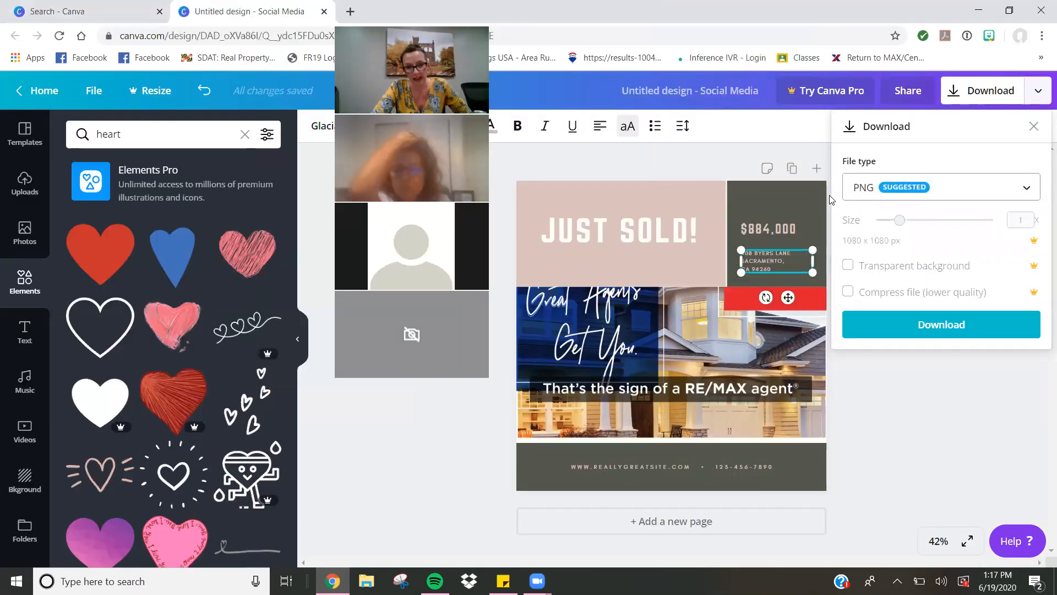
left_click(951, 400)
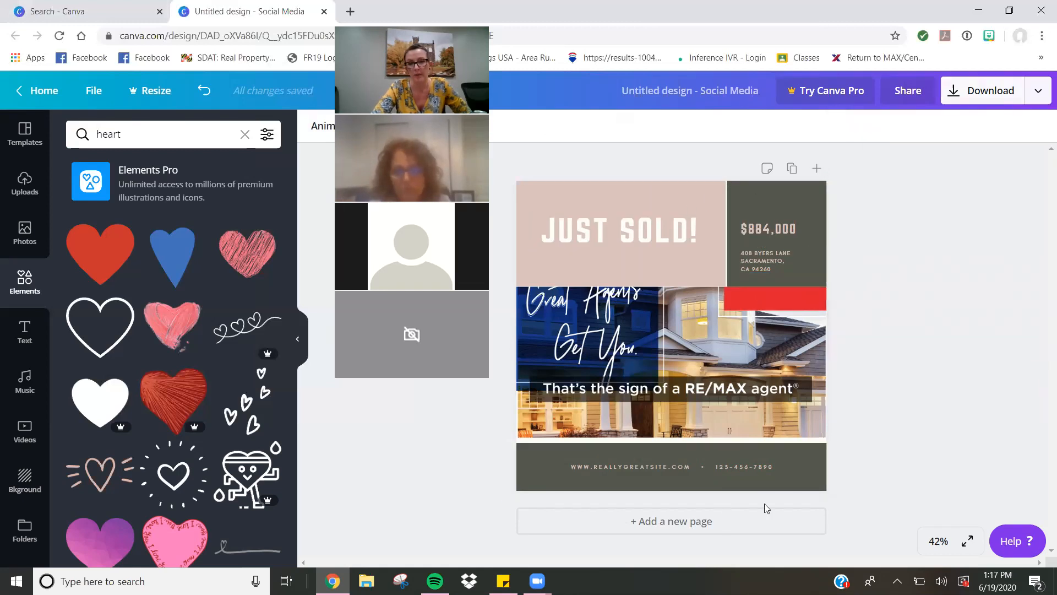
- Duplicate the design page as page 2 and compare the copy with page 1
left_click(792, 169)
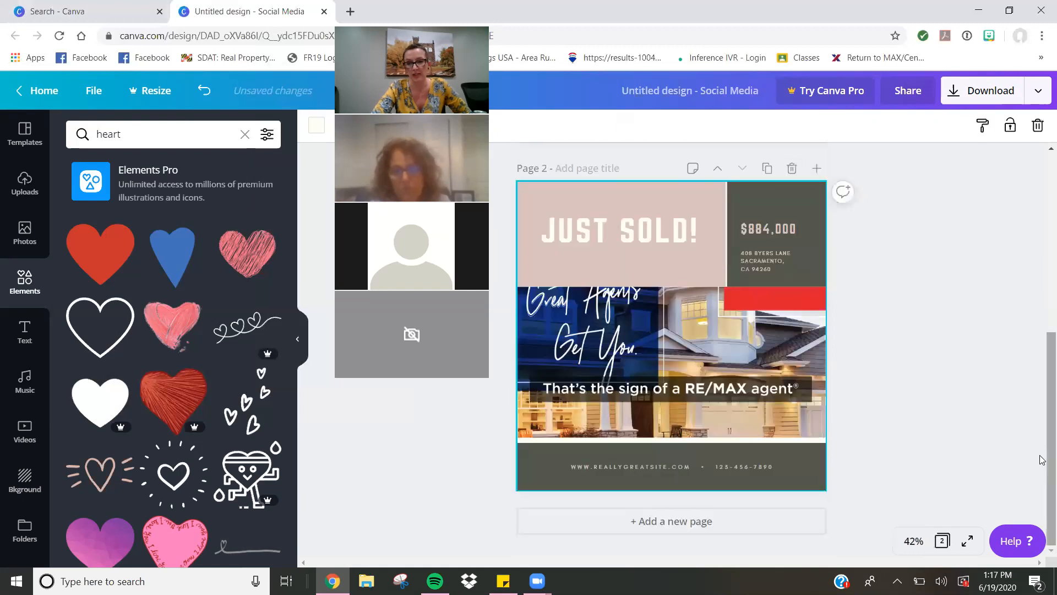
scroll(1042, 220, "up", 5)
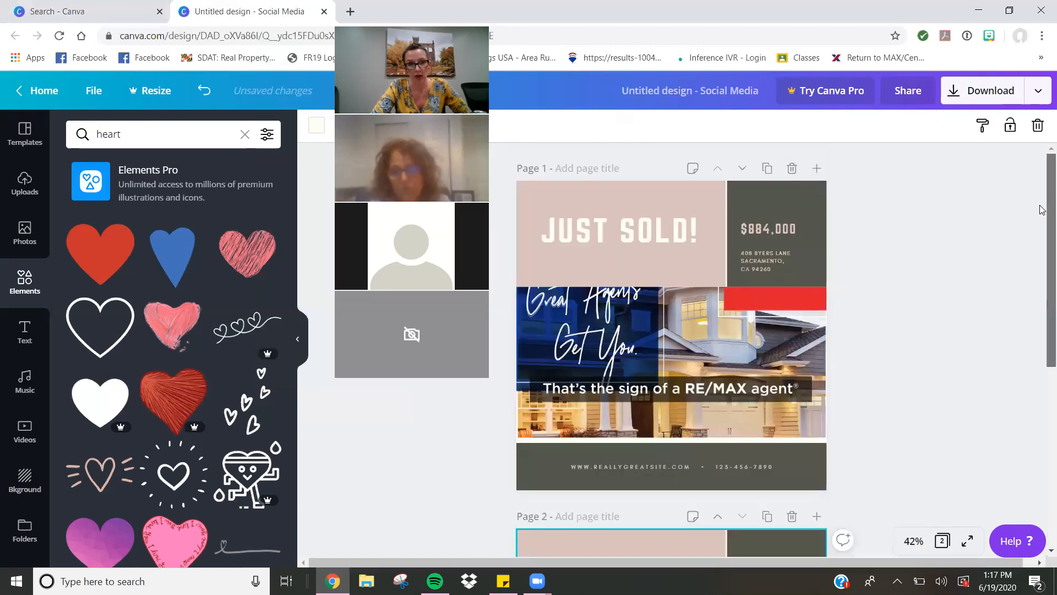
left_click(1042, 269)
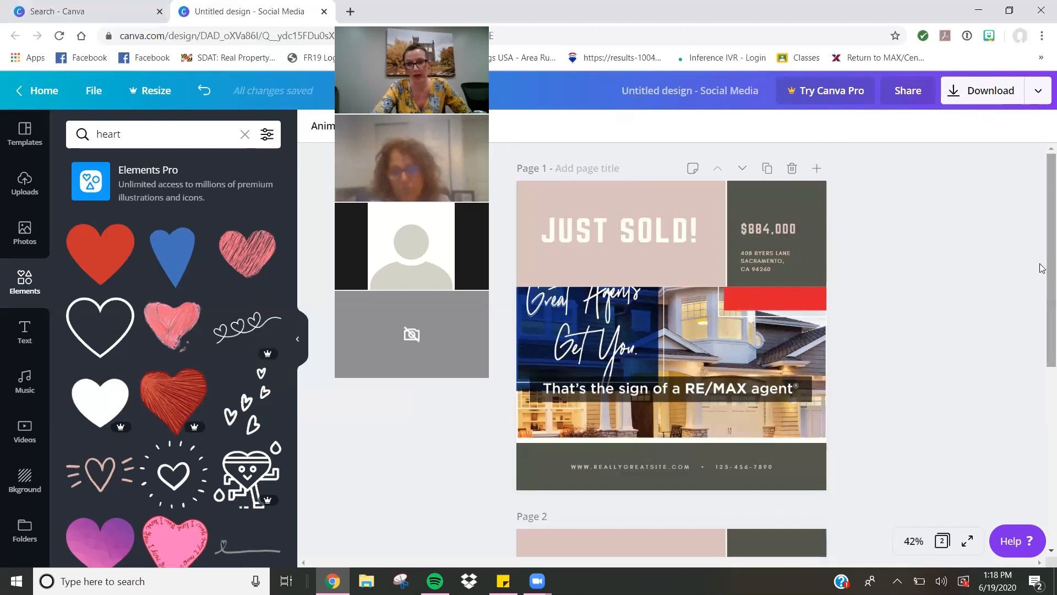
scroll(1042, 286, "down", 5)
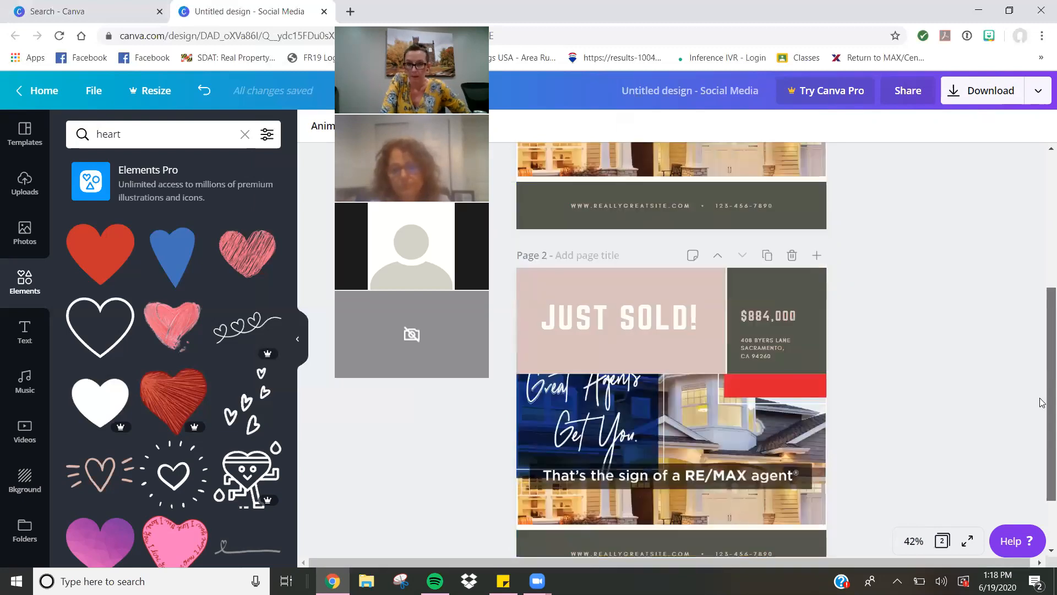
scroll(1043, 441, "down", 1)
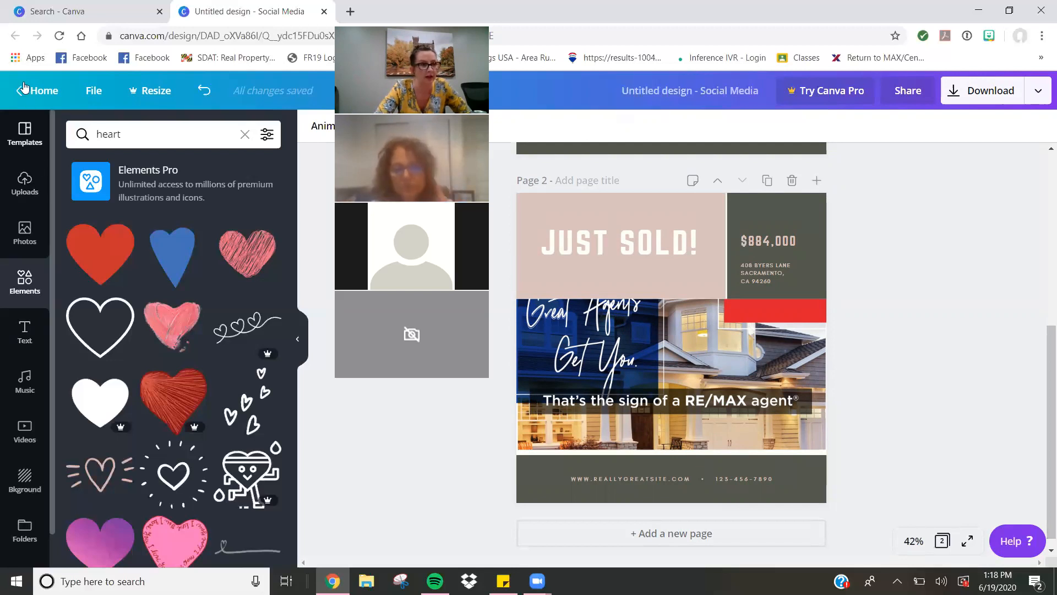
left_click(16, 228)
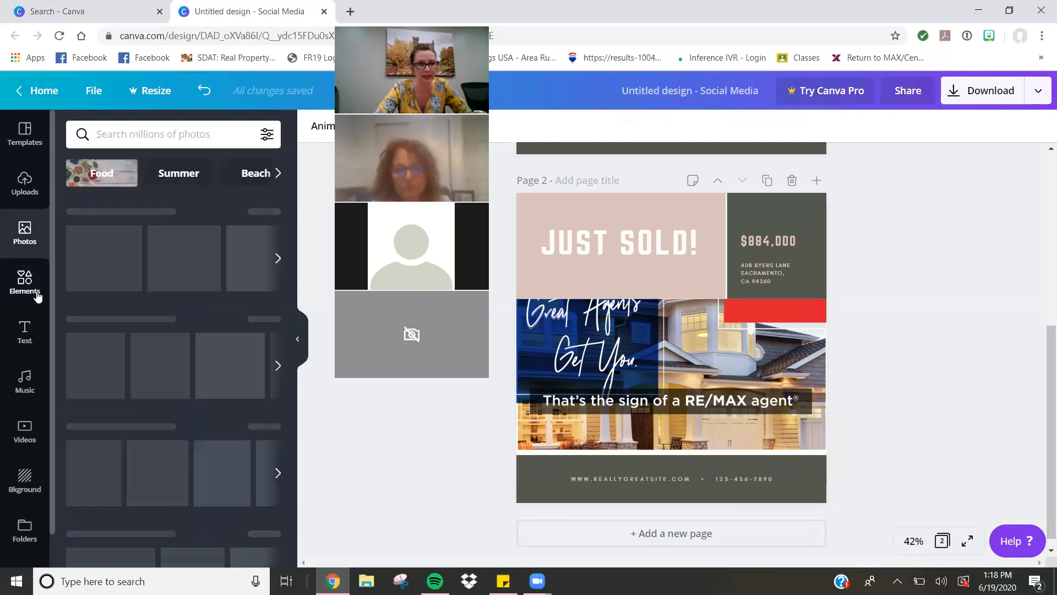
left_click(36, 296)
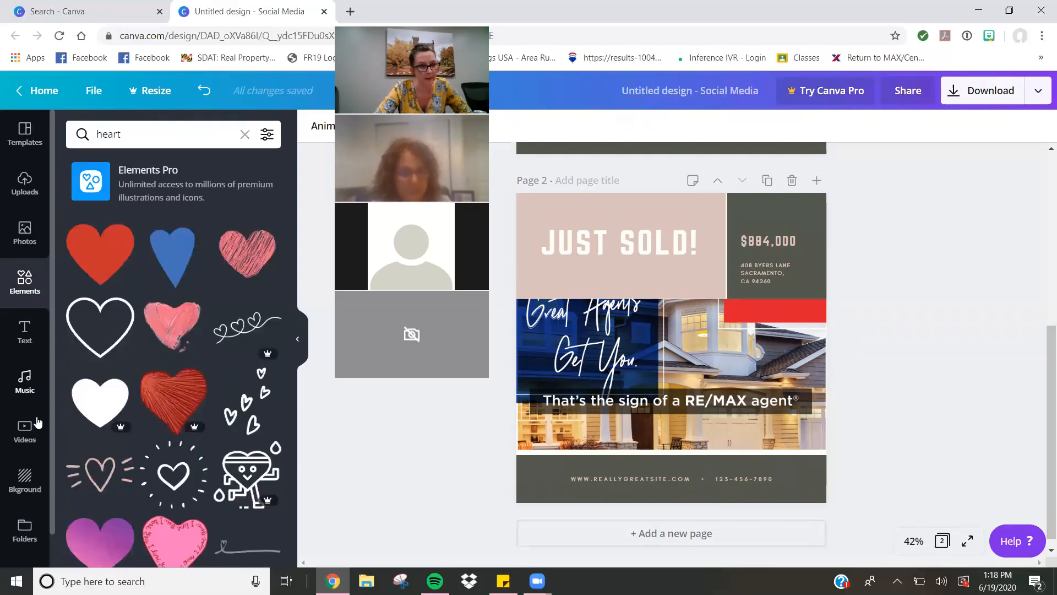
left_click(26, 432)
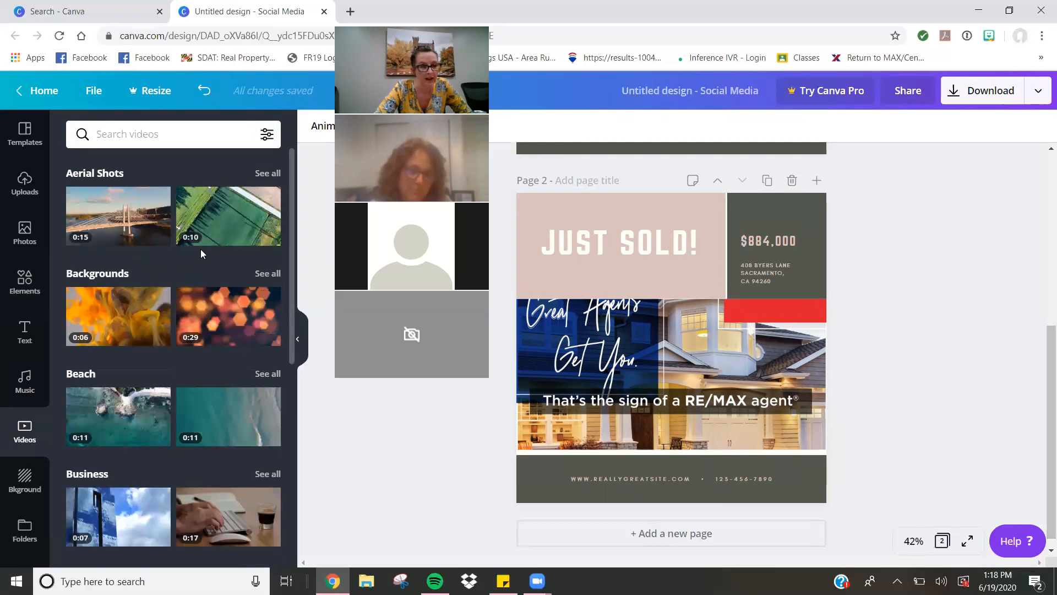
- Shift page 2's pink block aside to expose the background, try the purple-blue geometric background, and replace it with cream lined paper
left_click(24, 484)
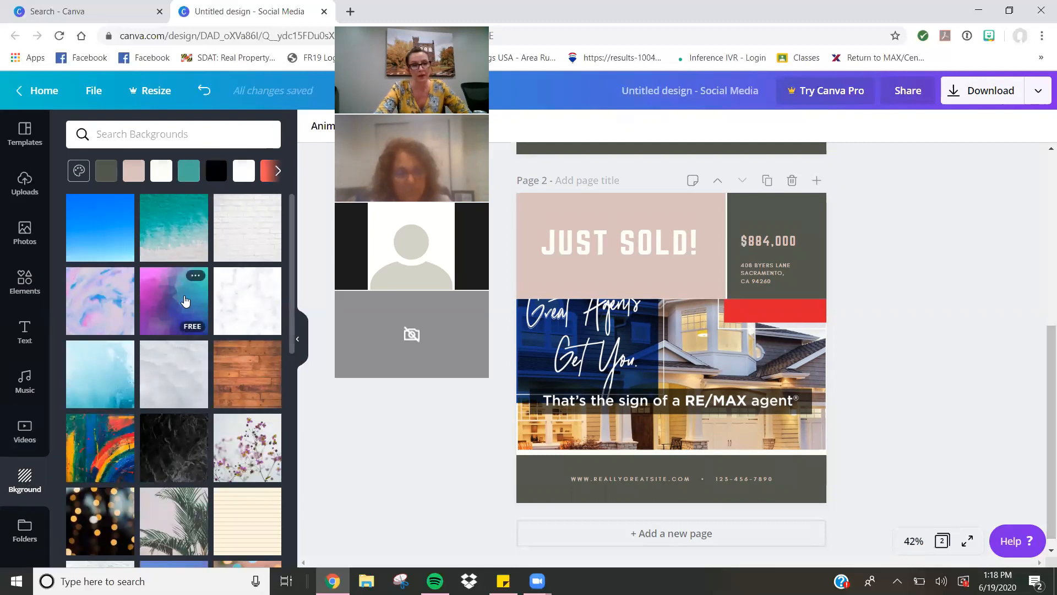
left_click(184, 306)
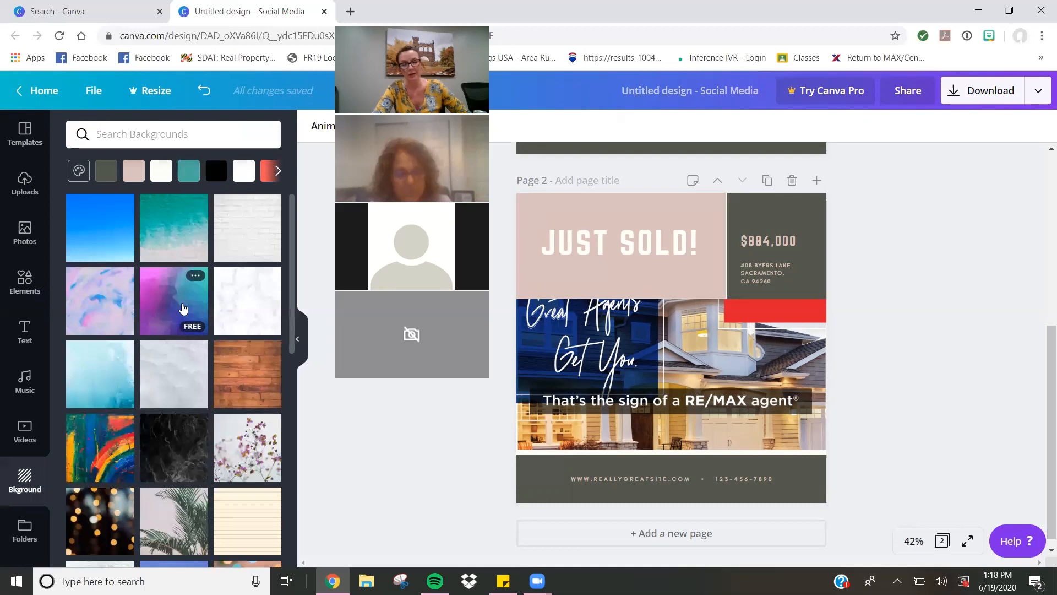
left_click_drag(696, 287, 940, 319)
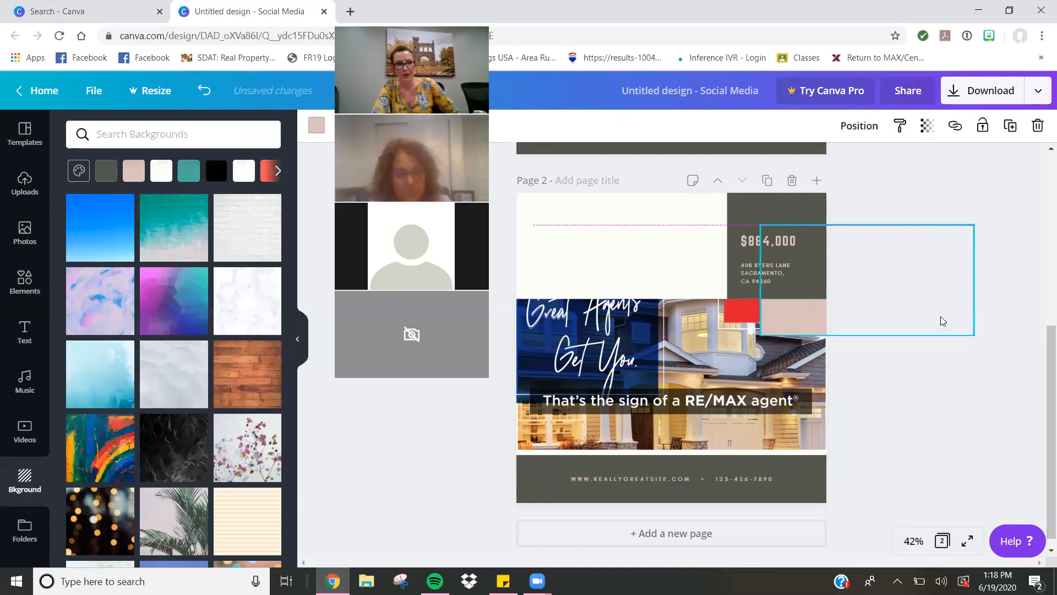
left_click(186, 306)
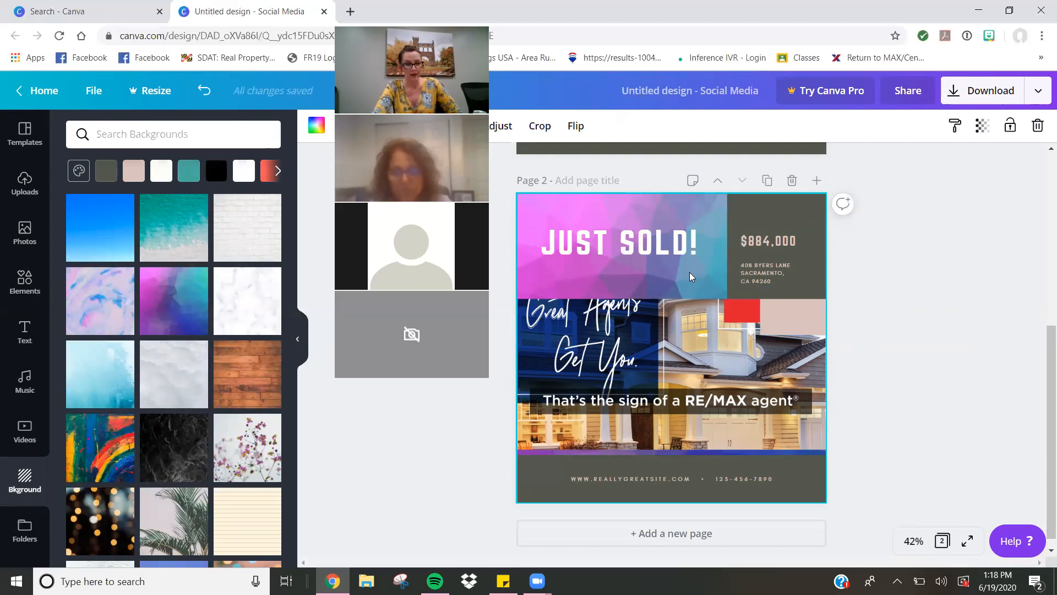
left_click(253, 517)
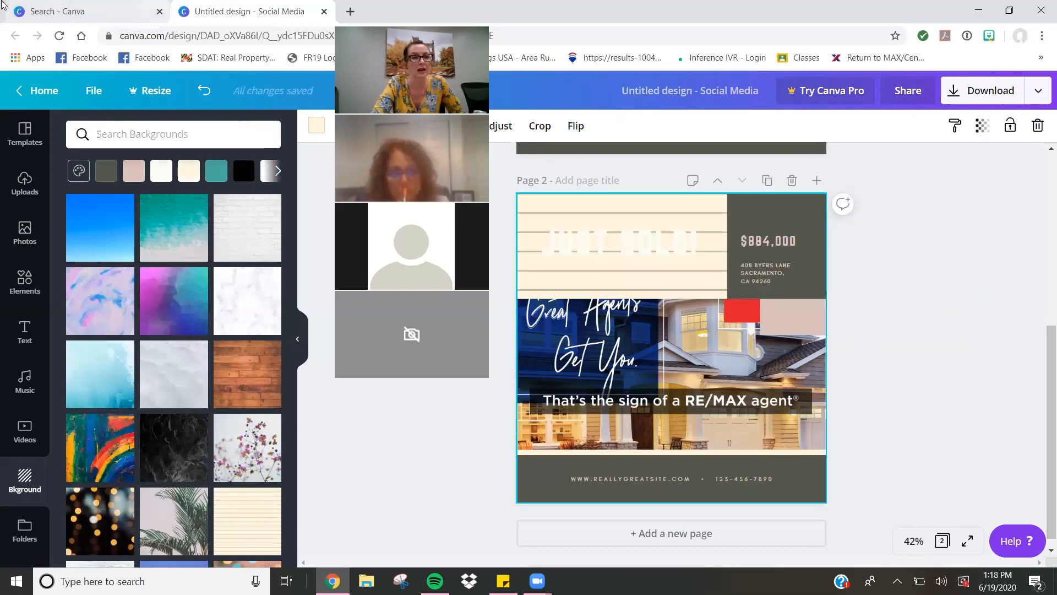
- Return to the browser tab with the social media template search and go to the Canva home page from there
left_click(33, 10)
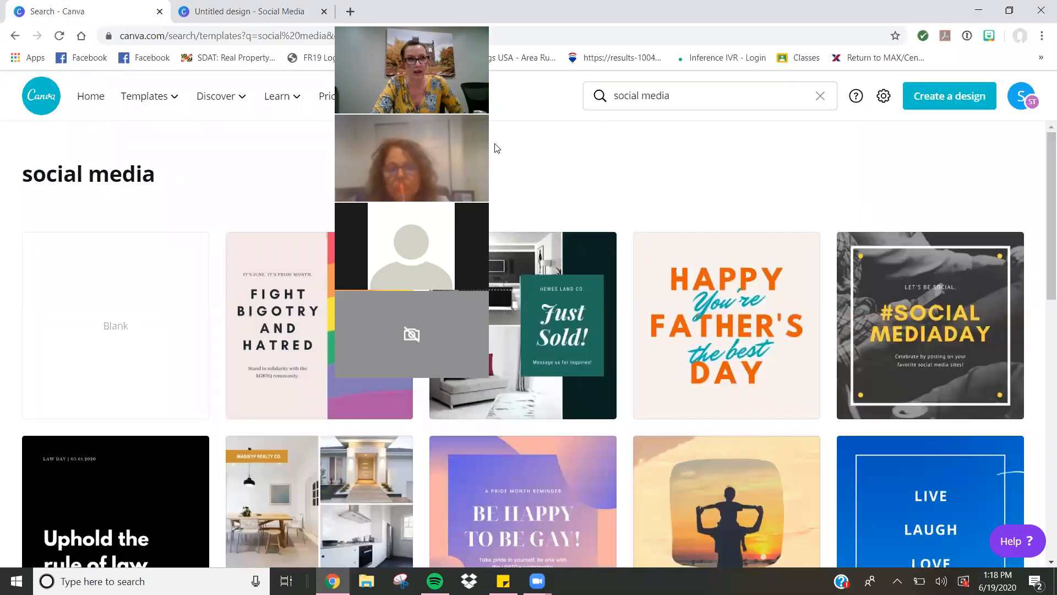
left_click(270, 7)
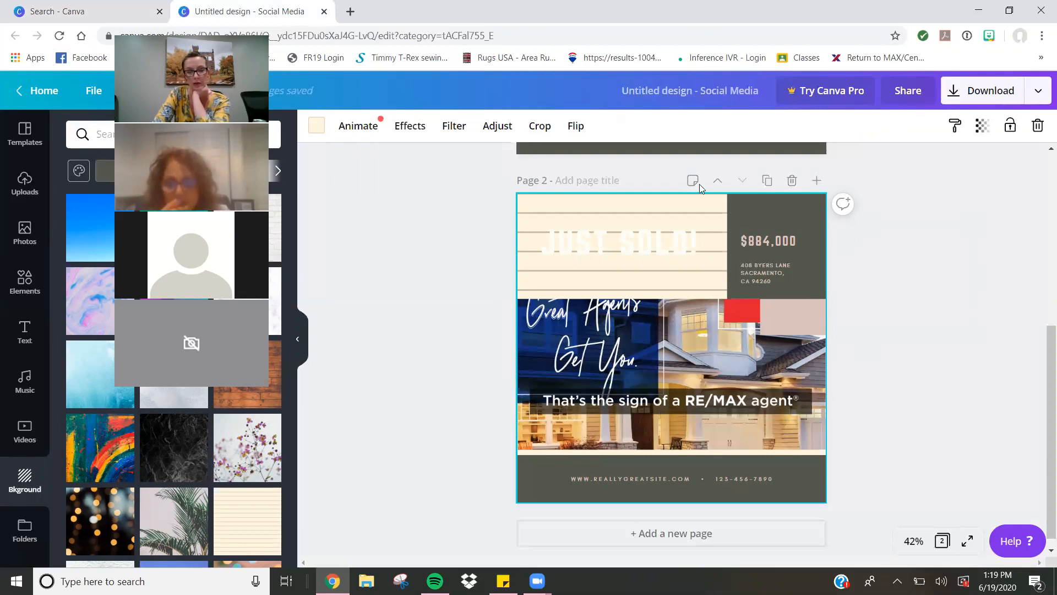
left_click(114, 7)
left_click(87, 104)
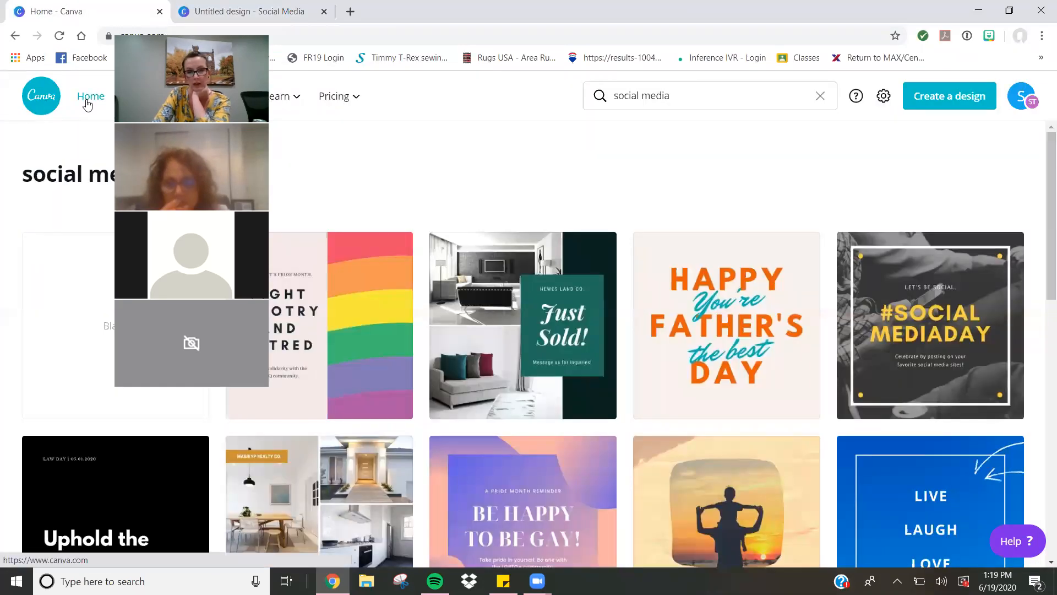
- Show all existing designs from the Canva home page, and review the download file types of the "Just Sold!" design
scroll(1038, 228, "down", 10)
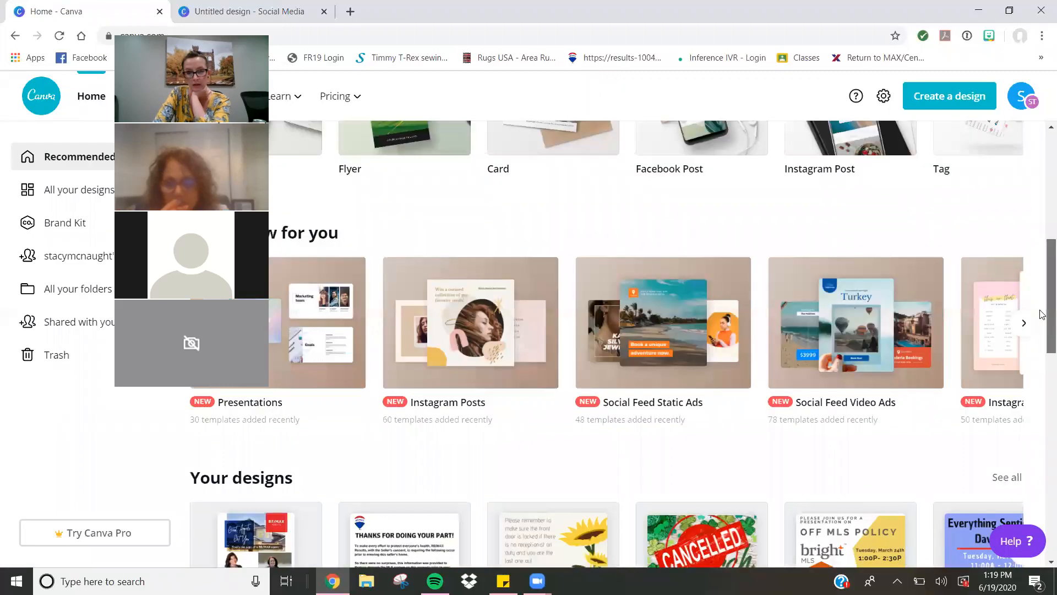
scroll(1038, 228, "up", 10)
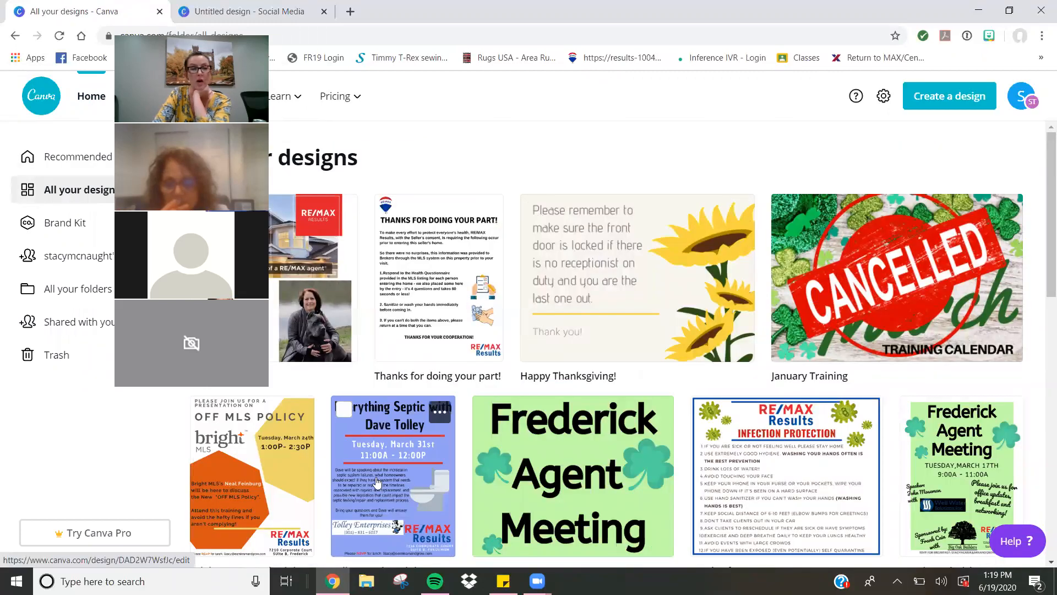
key("ctrl+Tab")
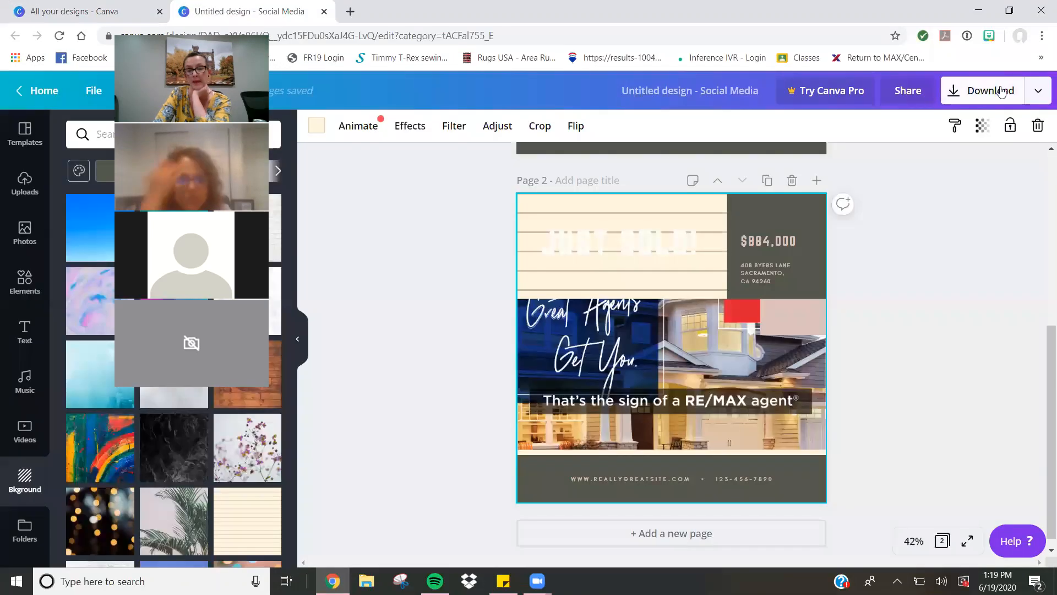
left_click(999, 92)
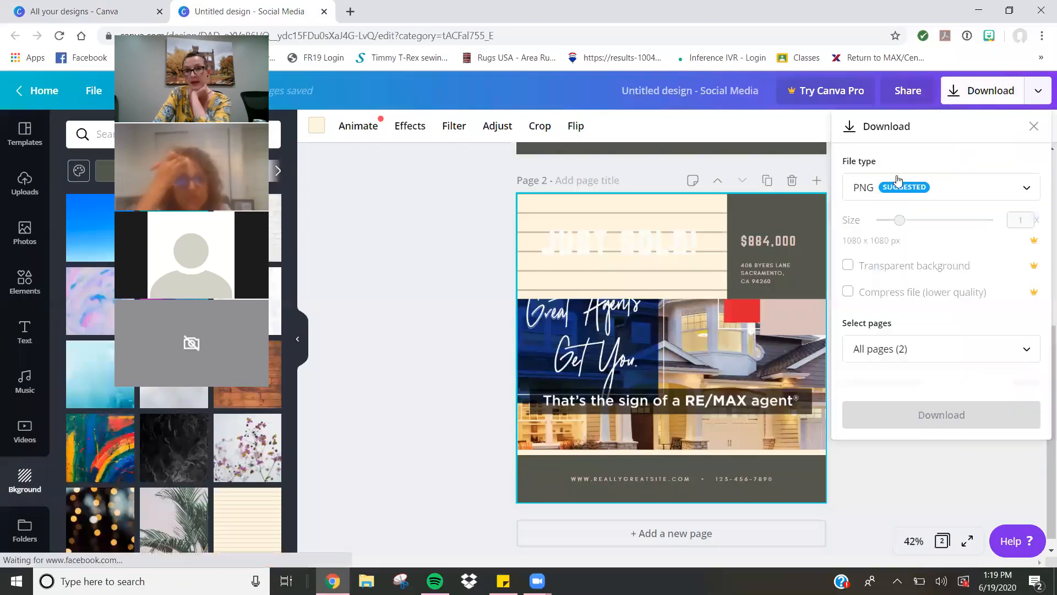
left_click(945, 186)
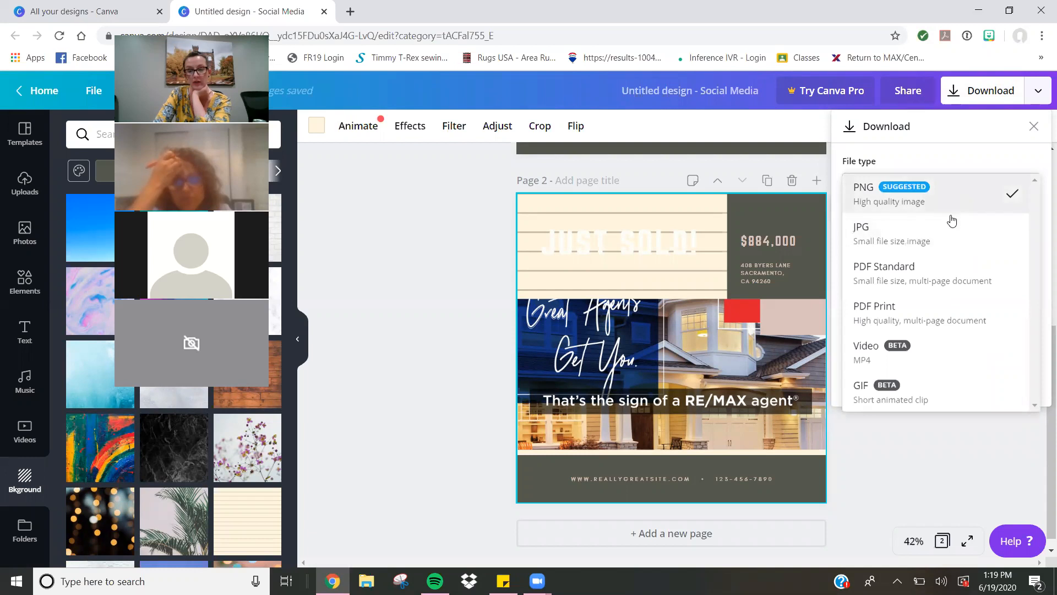
- Open the blue septic training flyer from the existing designs and review the file types available for downloading it
left_click(67, 5)
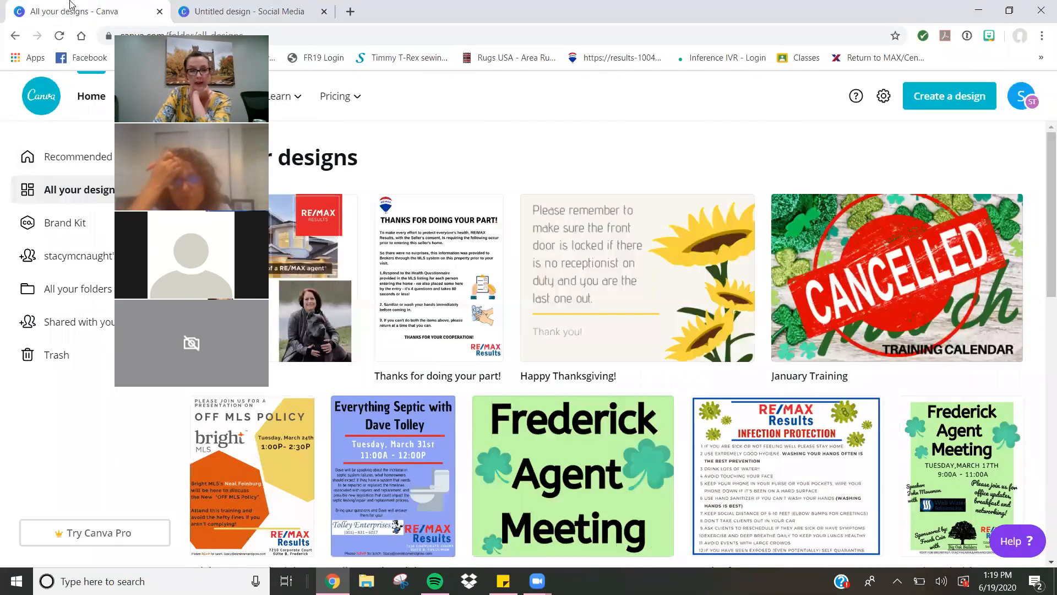
left_click(402, 505)
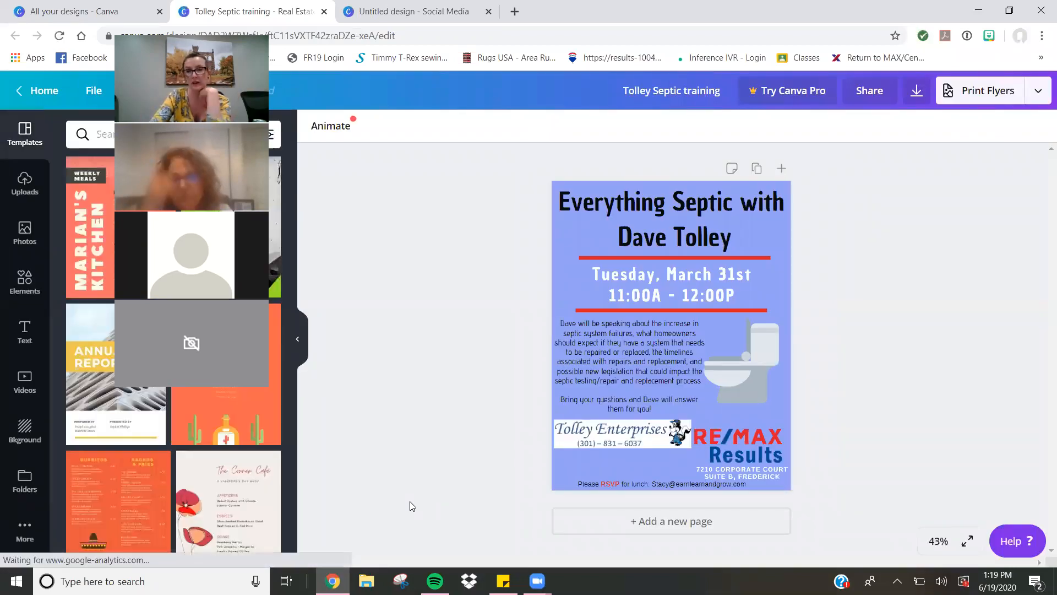
left_click(928, 97)
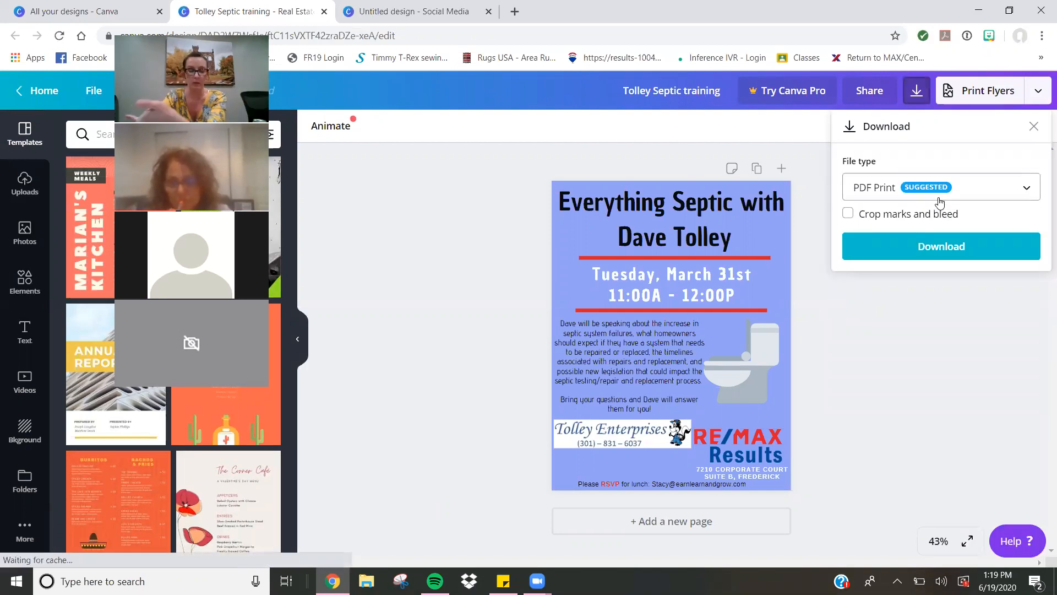
left_click(939, 203)
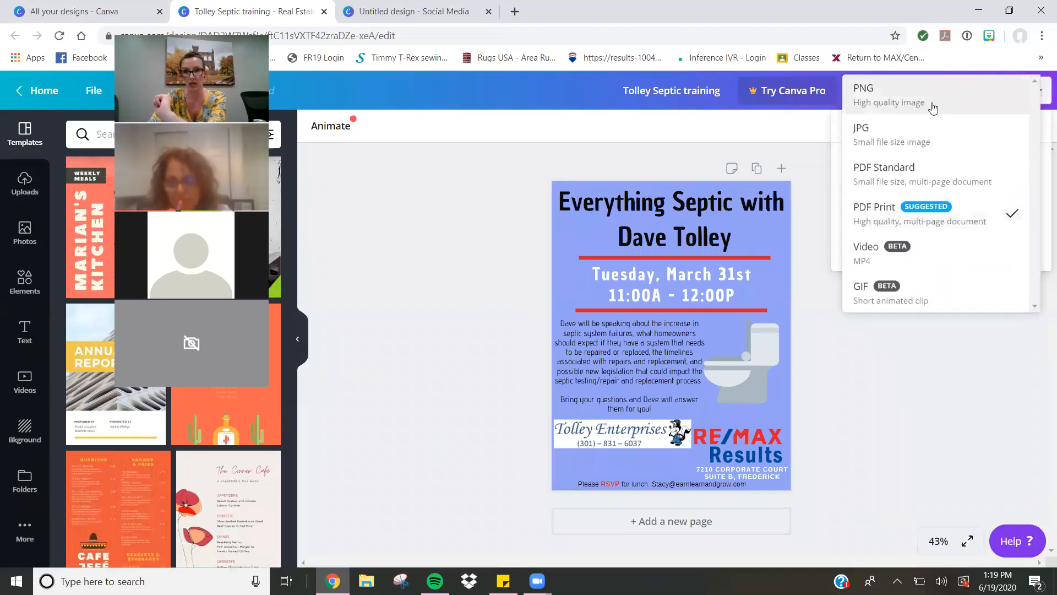
left_click(943, 368)
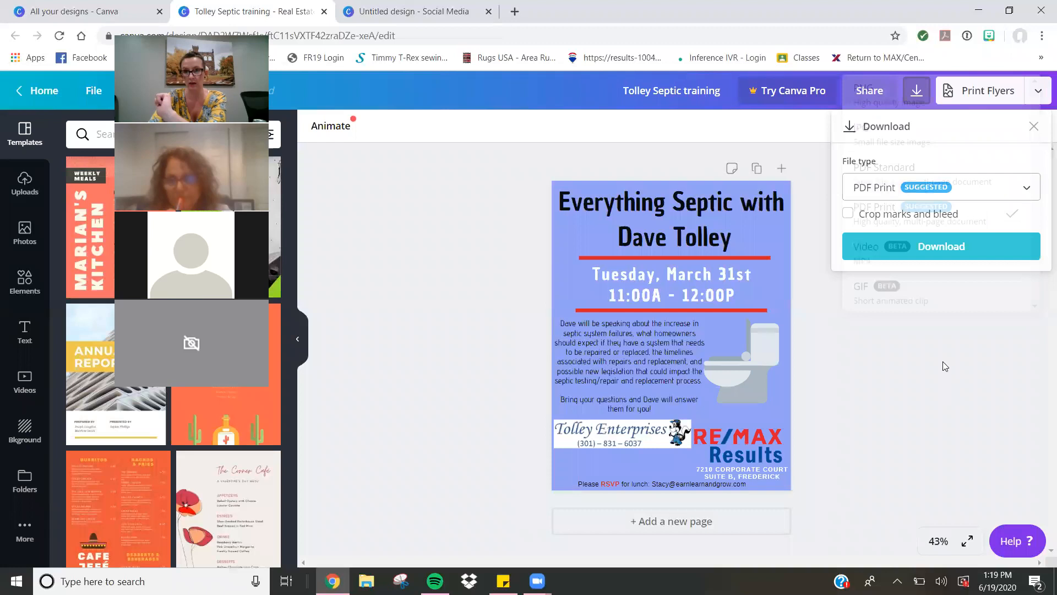
- Download the septic training flyer as a JPG, and return to the "Just Sold!" design with its file type list closed
left_click(923, 93)
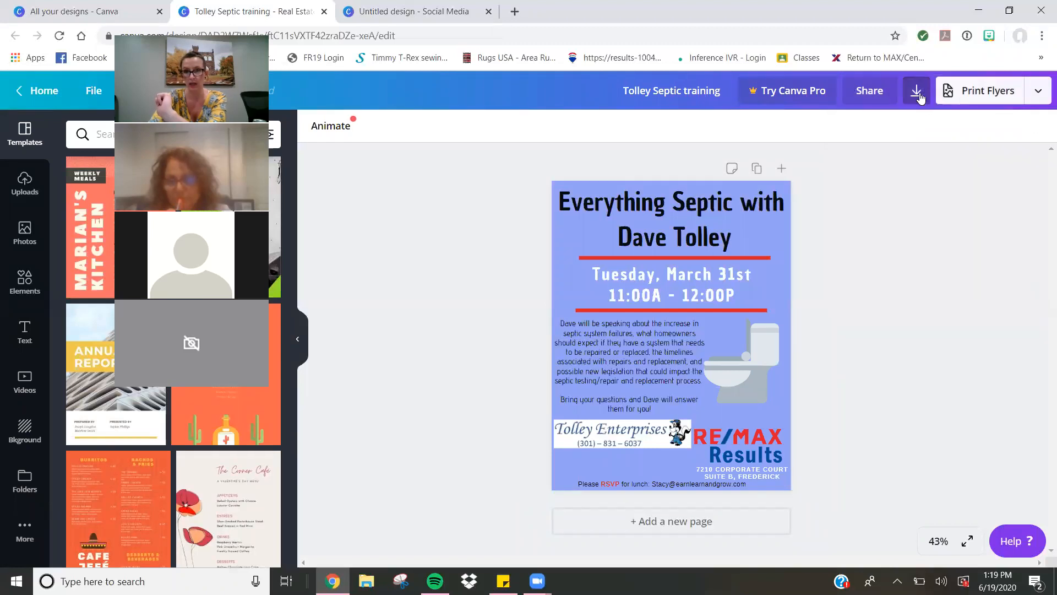
left_click(918, 94)
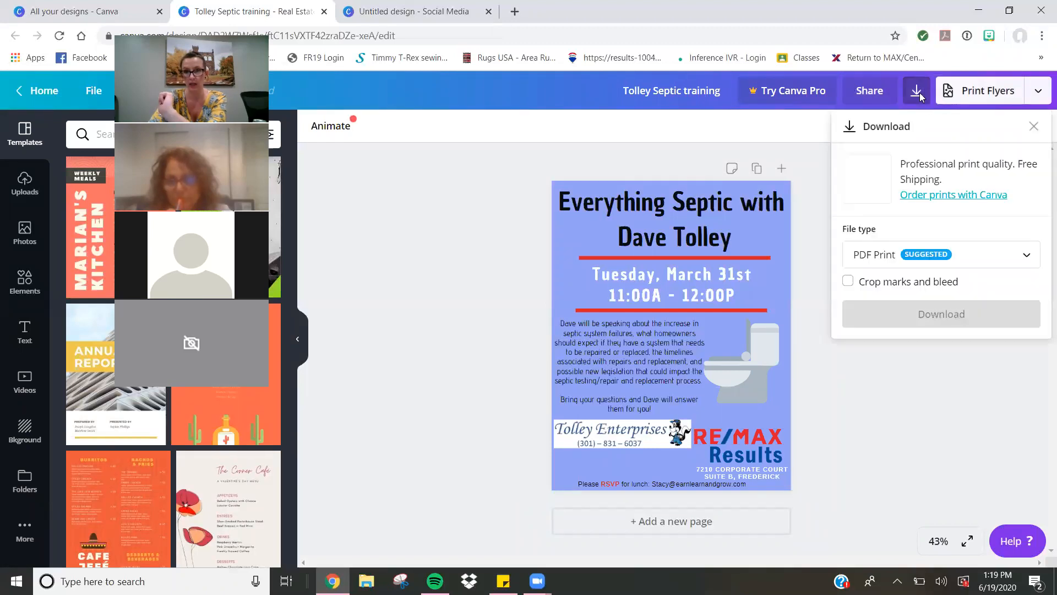
left_click(1002, 265)
left_click(988, 159)
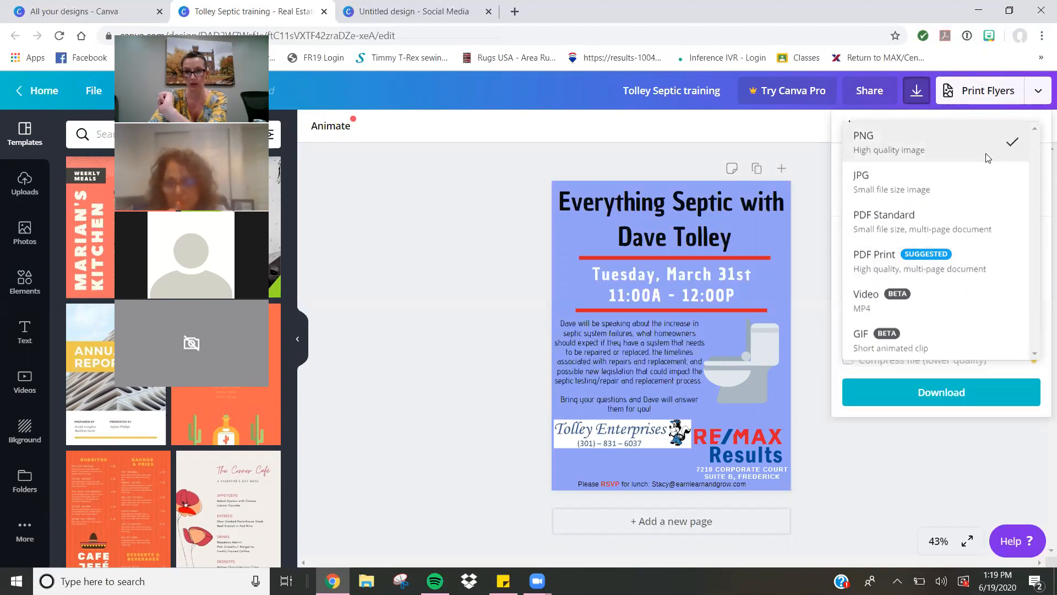
left_click(977, 252)
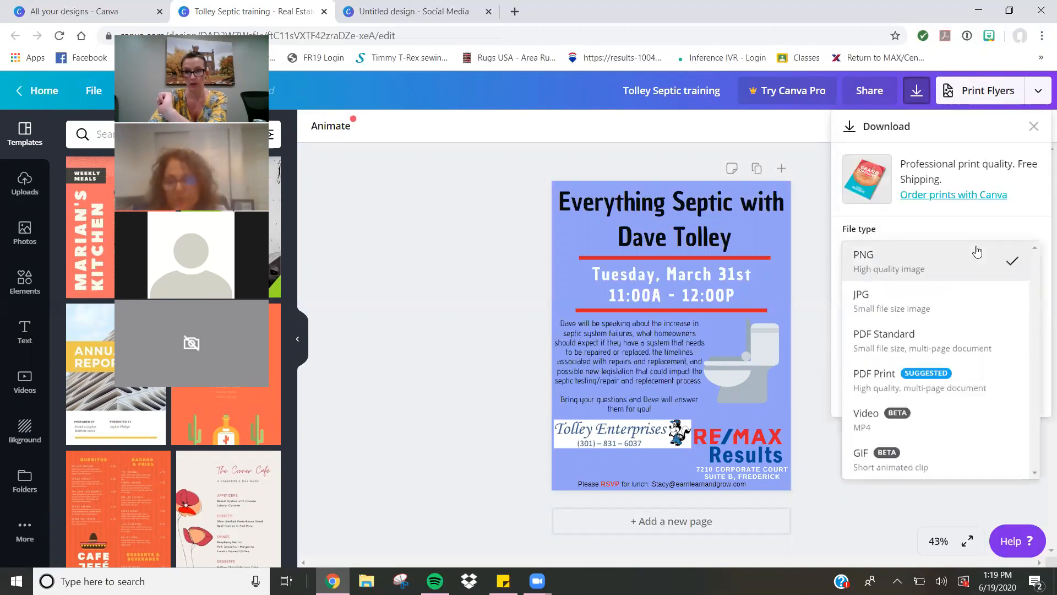
left_click(970, 300)
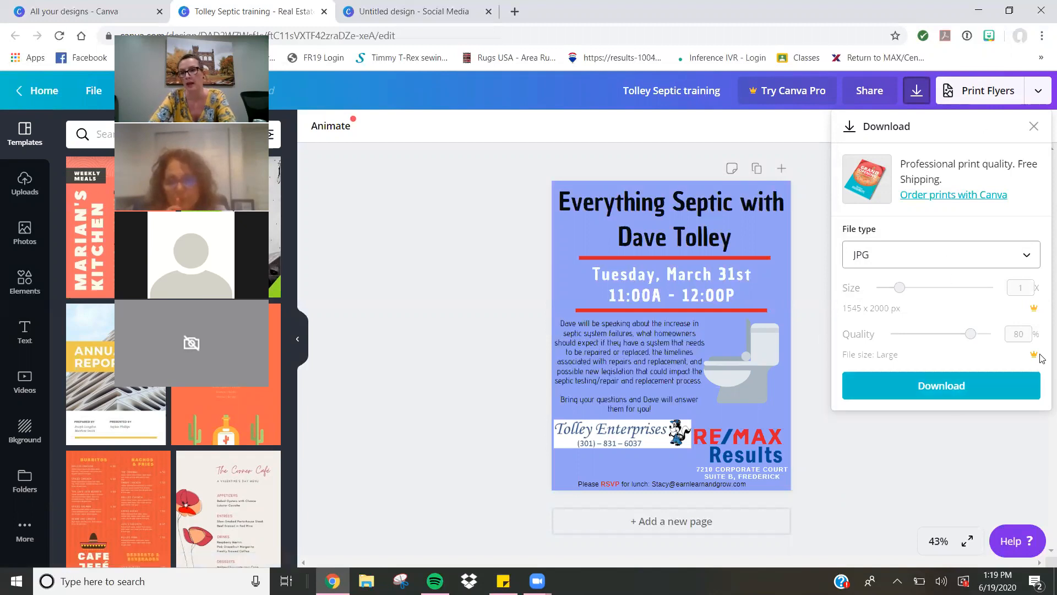
left_click(973, 387)
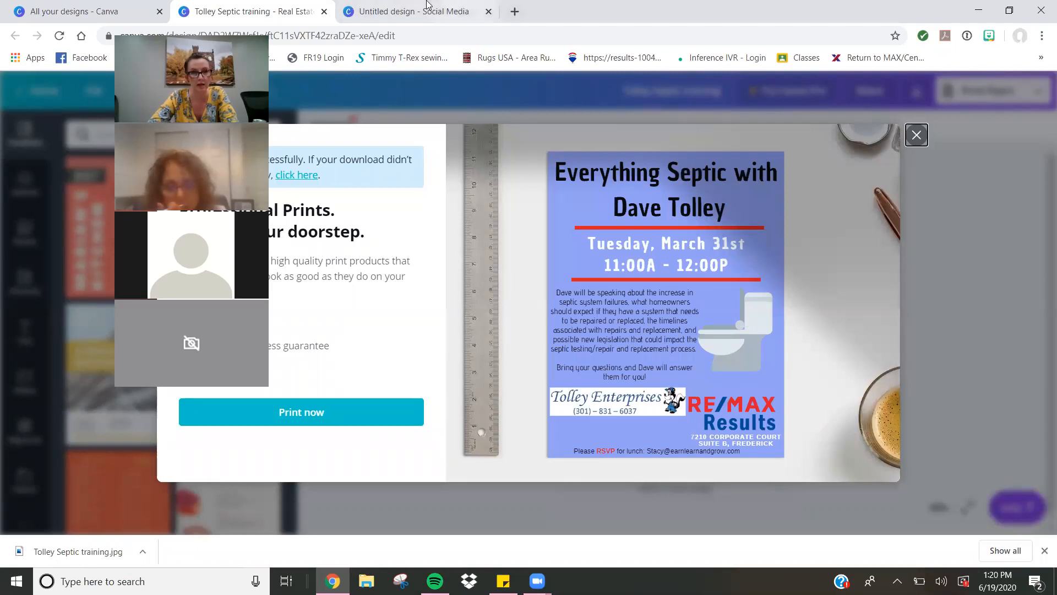
left_click(379, 12)
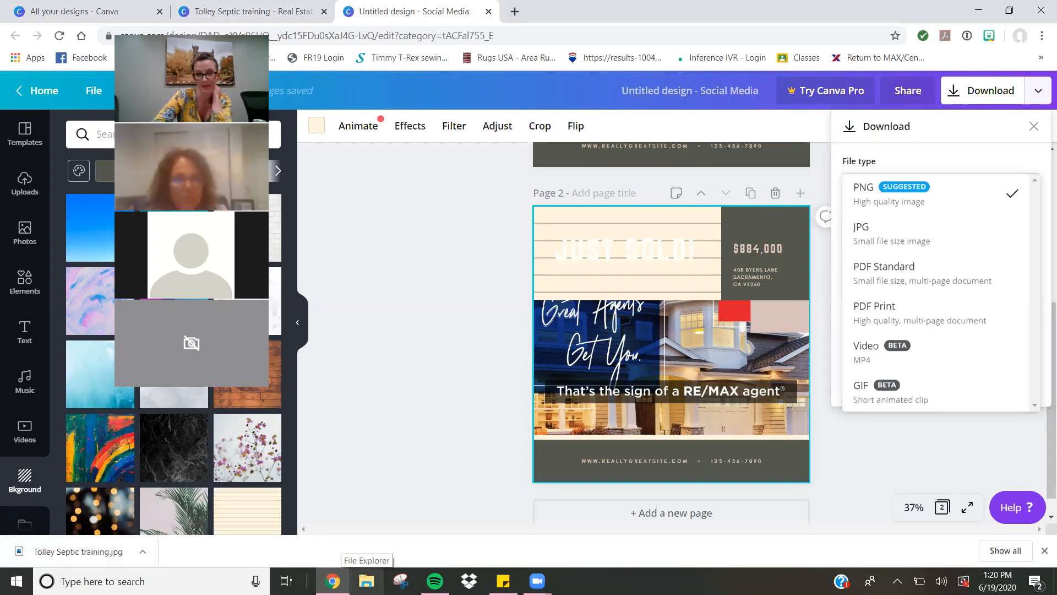
left_click(451, 394)
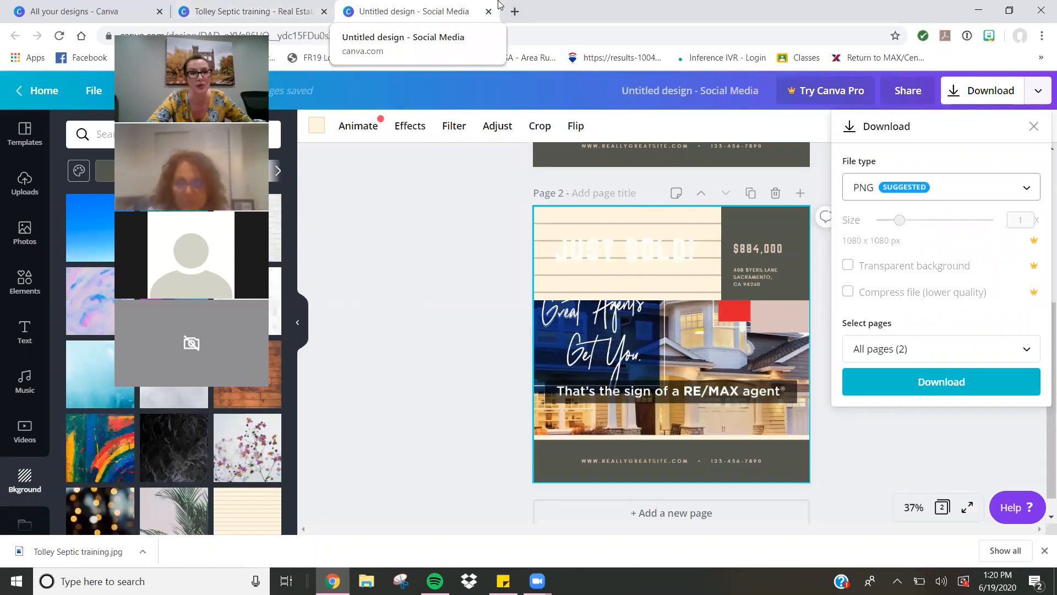
- Open MAX/Center in a new browser tab, leaving its profile page, and launch the RE/MAX Design Center from there
left_click(515, 12)
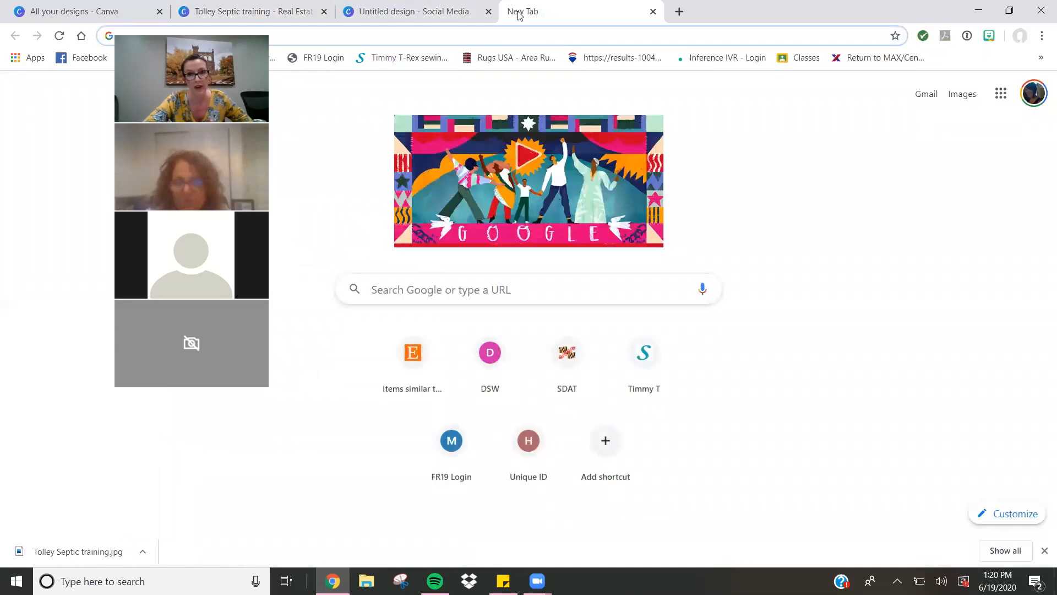
left_click(896, 65)
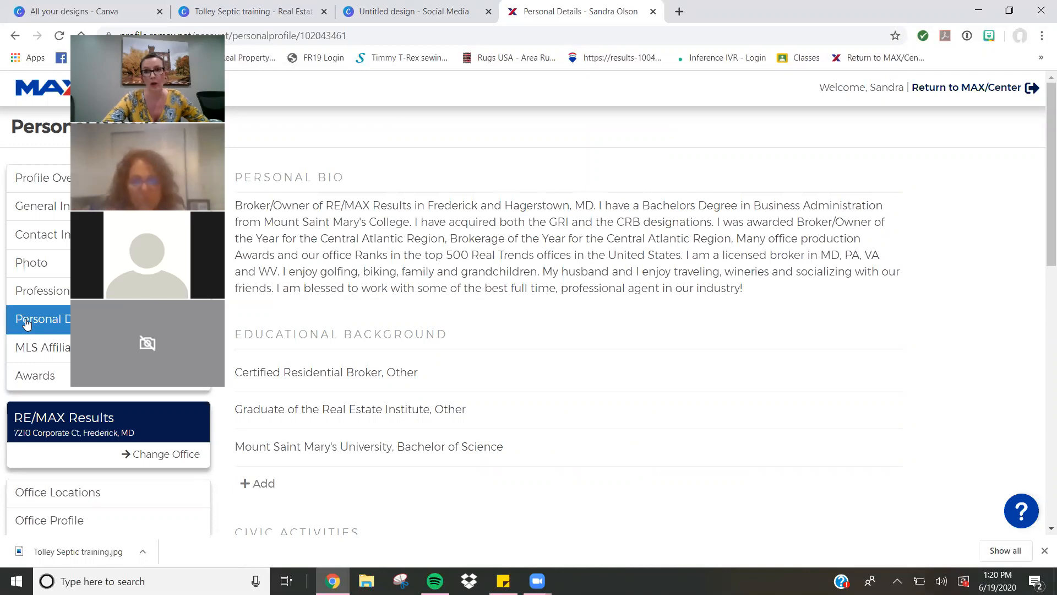
left_click(940, 89)
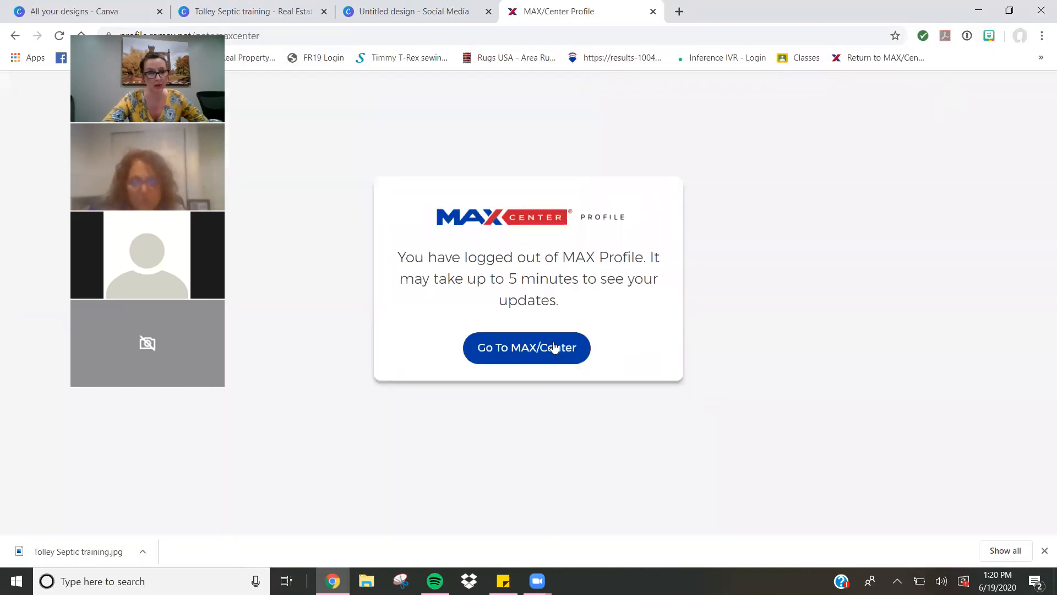
left_click(554, 348)
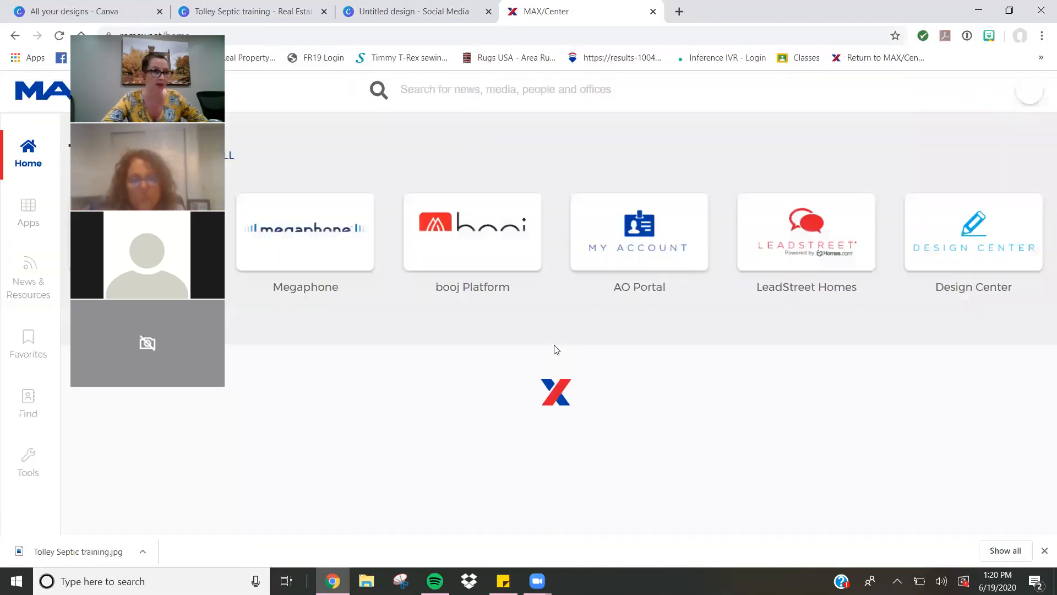
left_click(990, 260)
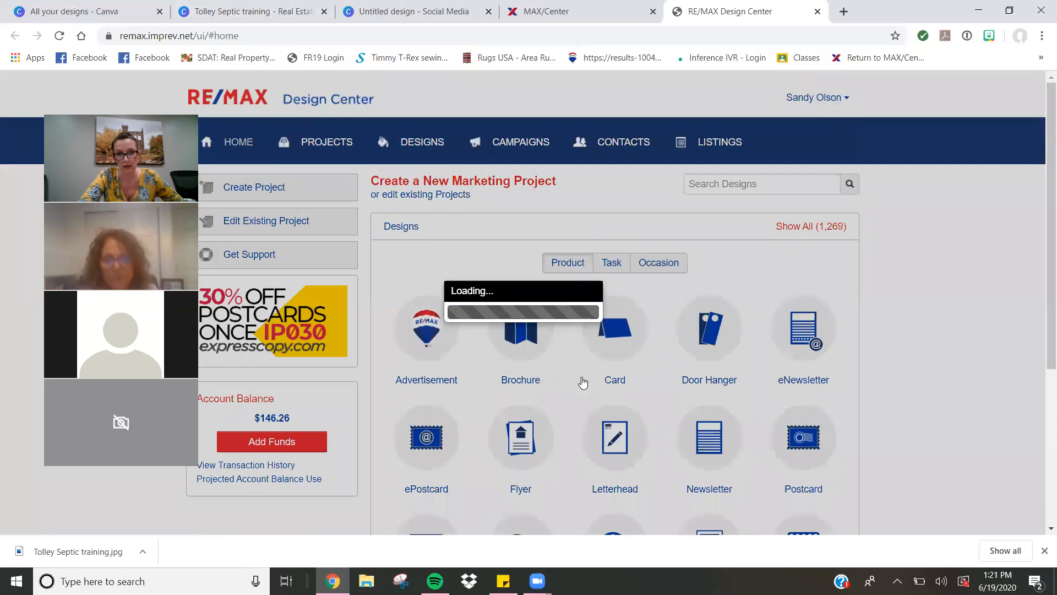
- Show the Social Media designs in the design gallery and filter them by the Just Sold task
scroll(1042, 182, "down", 3)
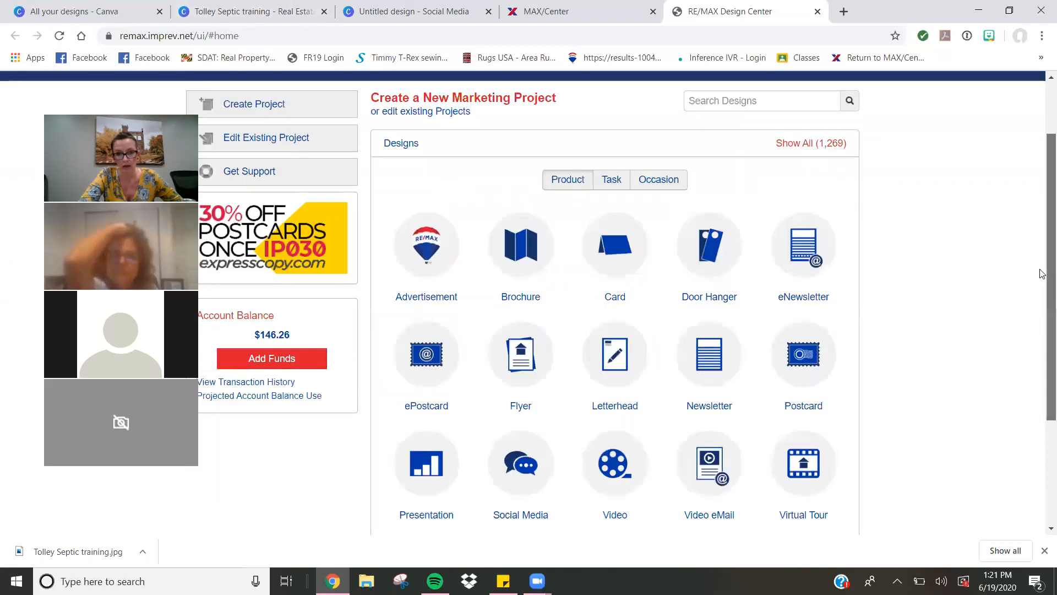
left_click(510, 412)
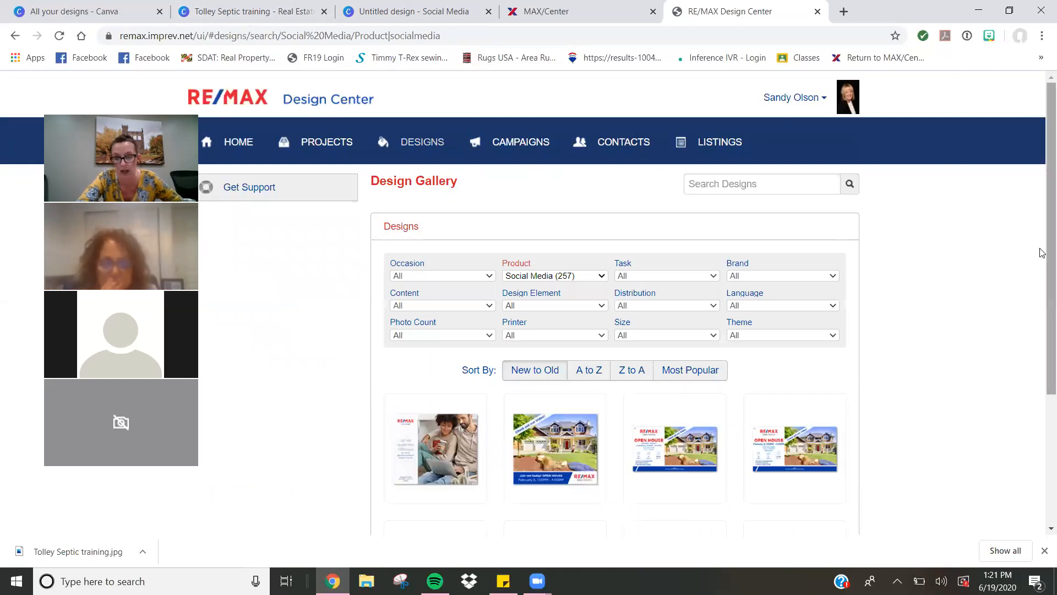
scroll(1042, 308, "down", 3)
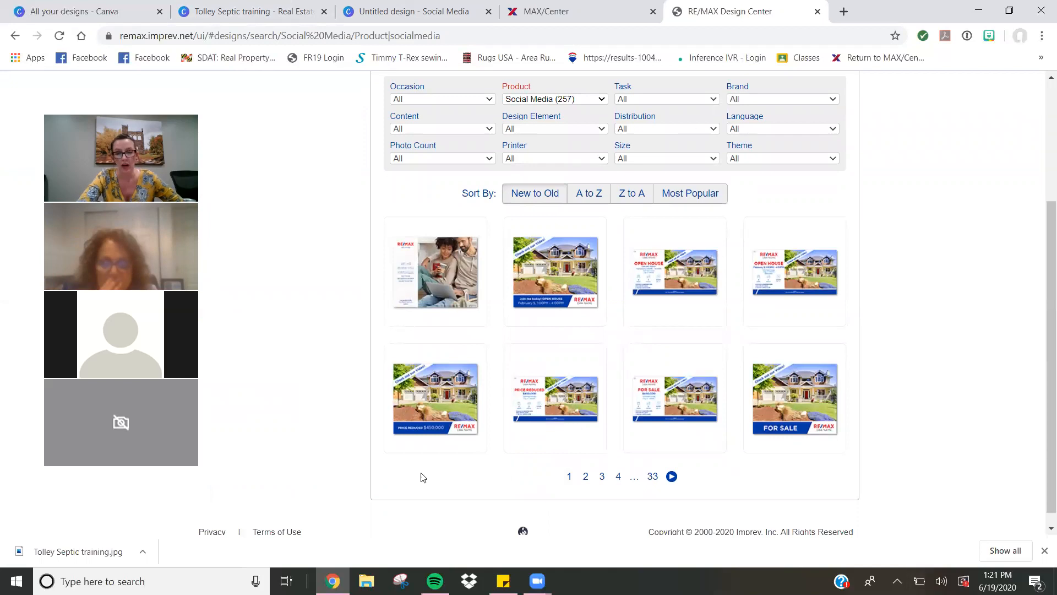
left_click(681, 100)
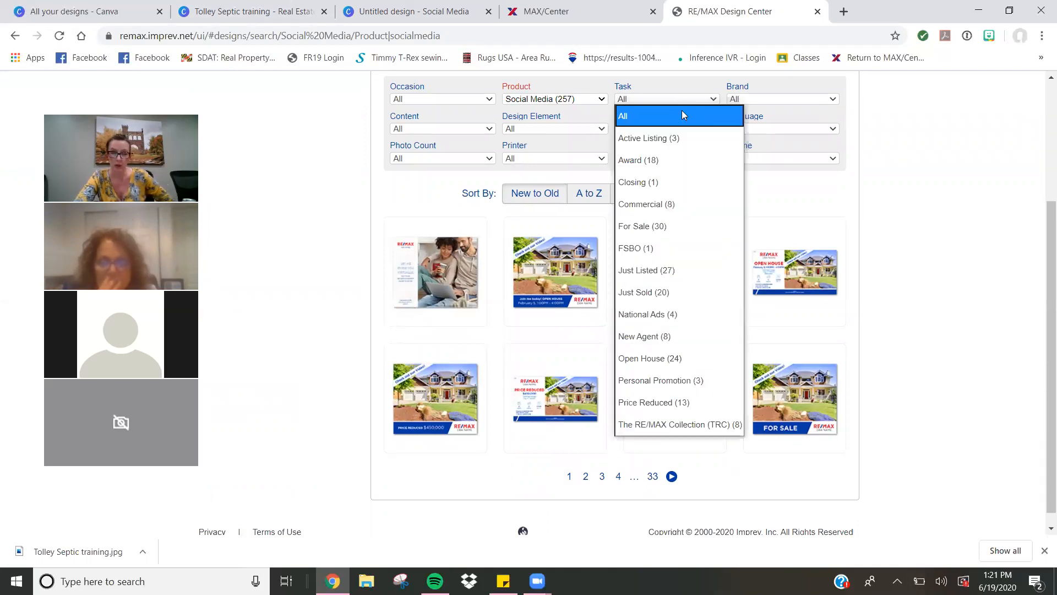
left_click(683, 291)
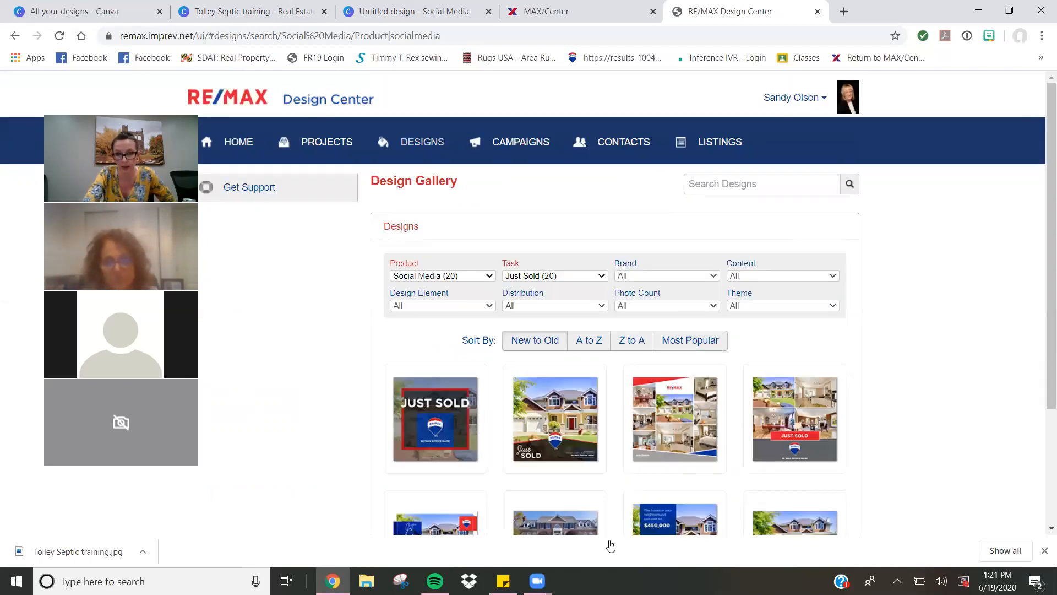
- Start a new project from the "Just Sold - Social Media - Post" design on page 2 of the gallery
scroll(1042, 388, "down", 3)
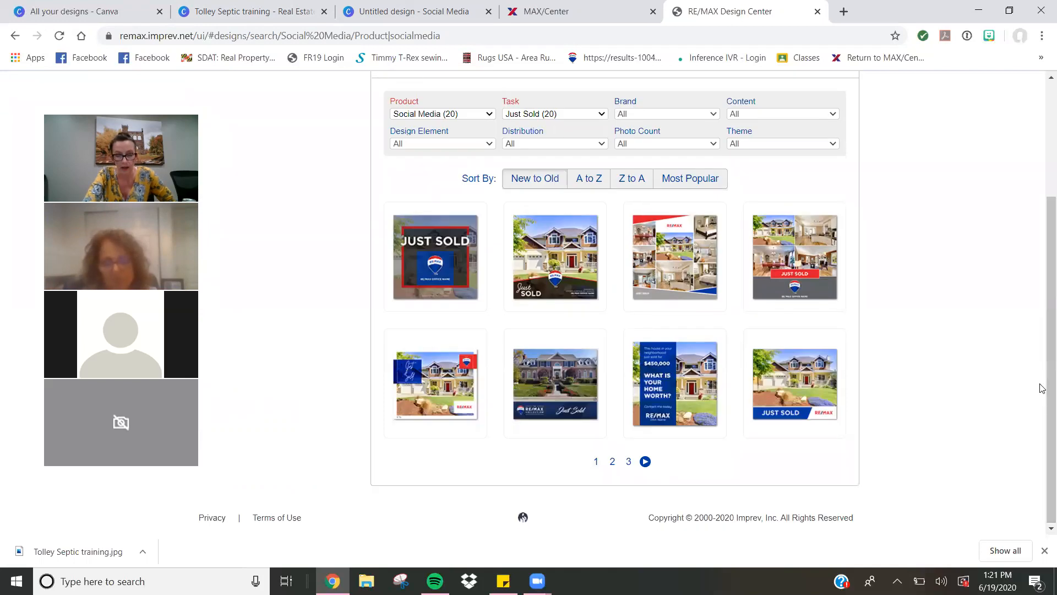
left_click(646, 463)
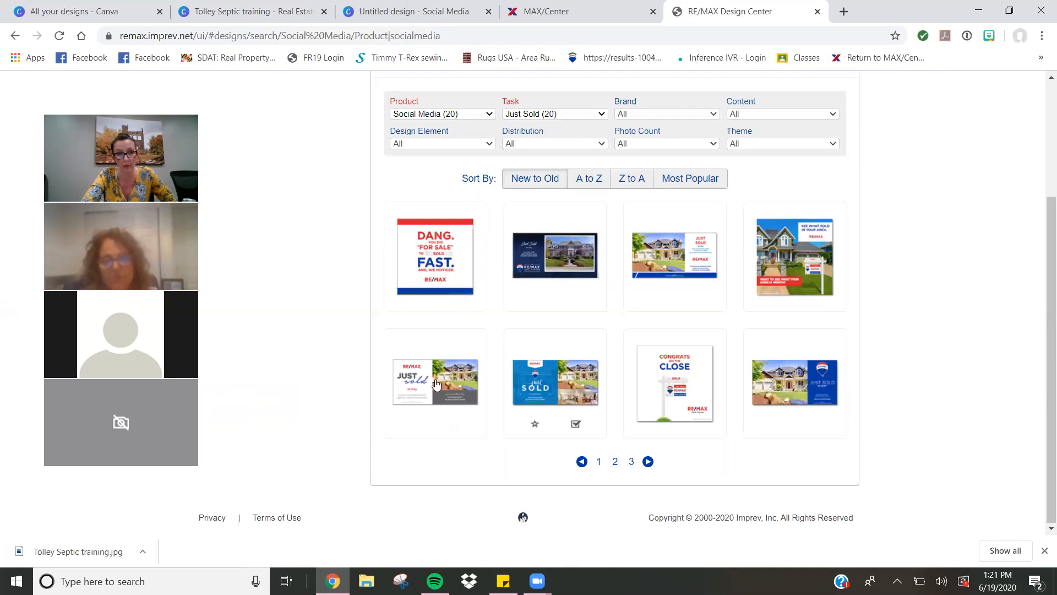
left_click(689, 247)
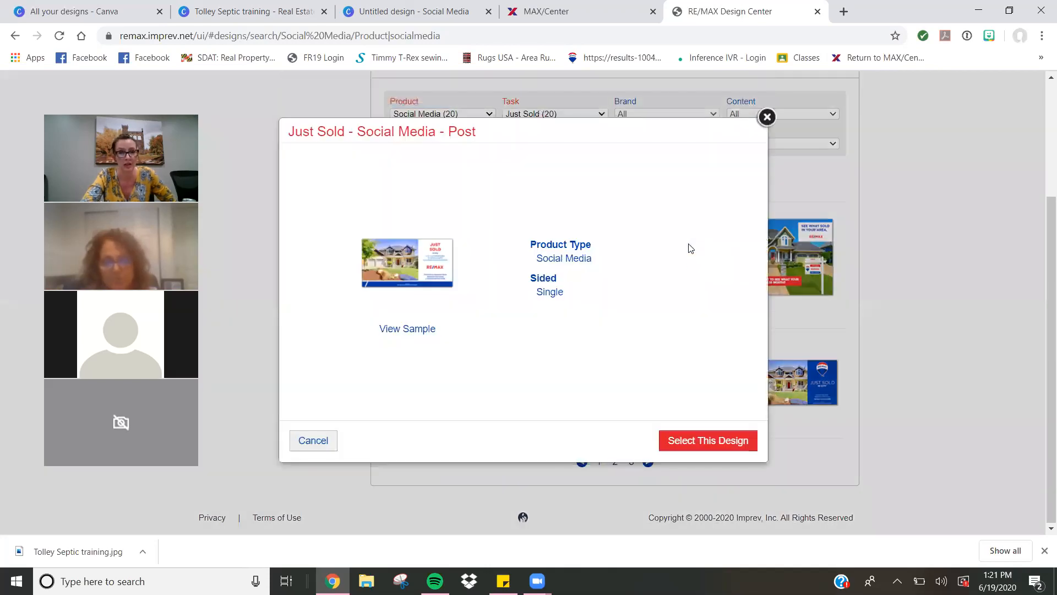
left_click(732, 442)
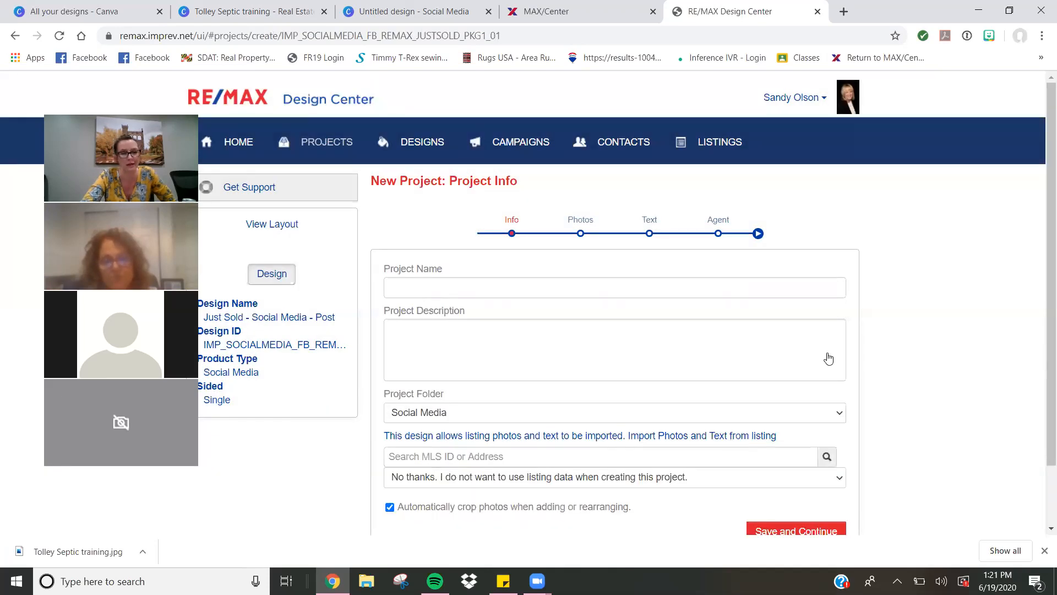
- Check the project's listing data options, leave the project without saving, and switch back to the "Just Sold!" design in Canva
left_click(740, 485)
left_click(748, 488)
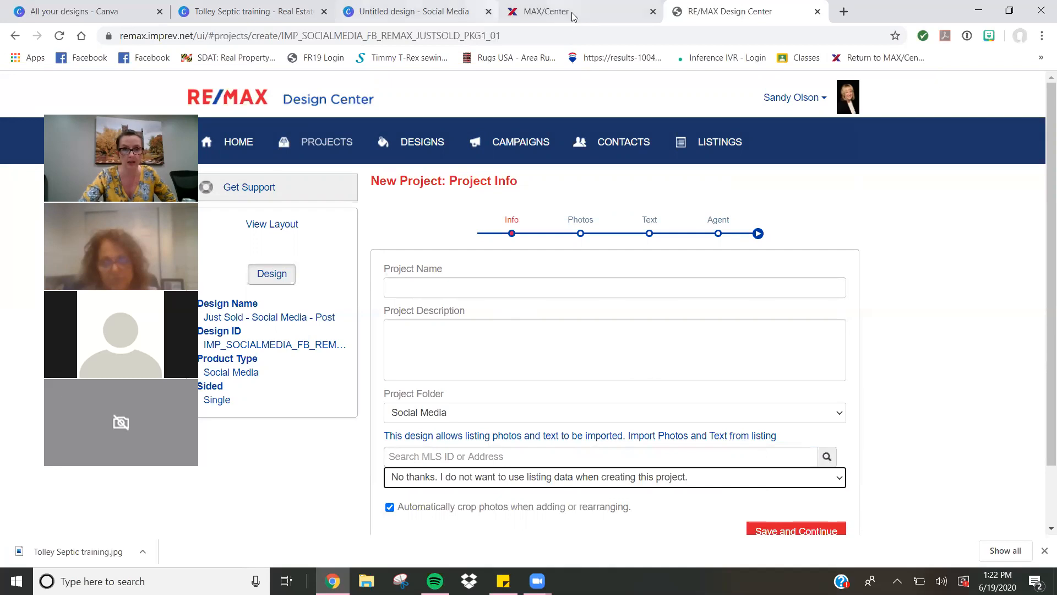
left_click(13, 35)
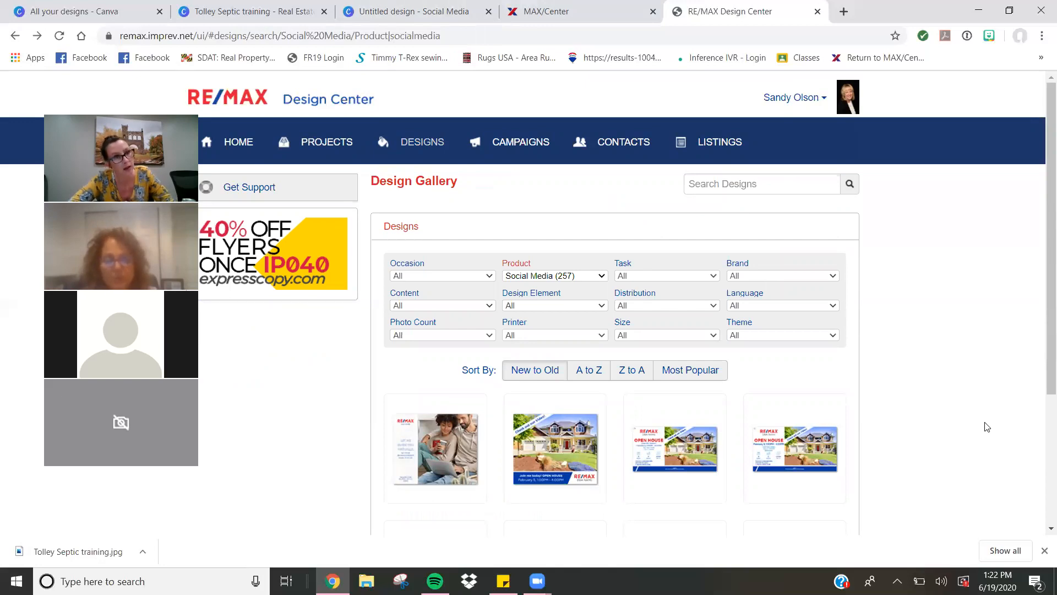
left_click(468, 11)
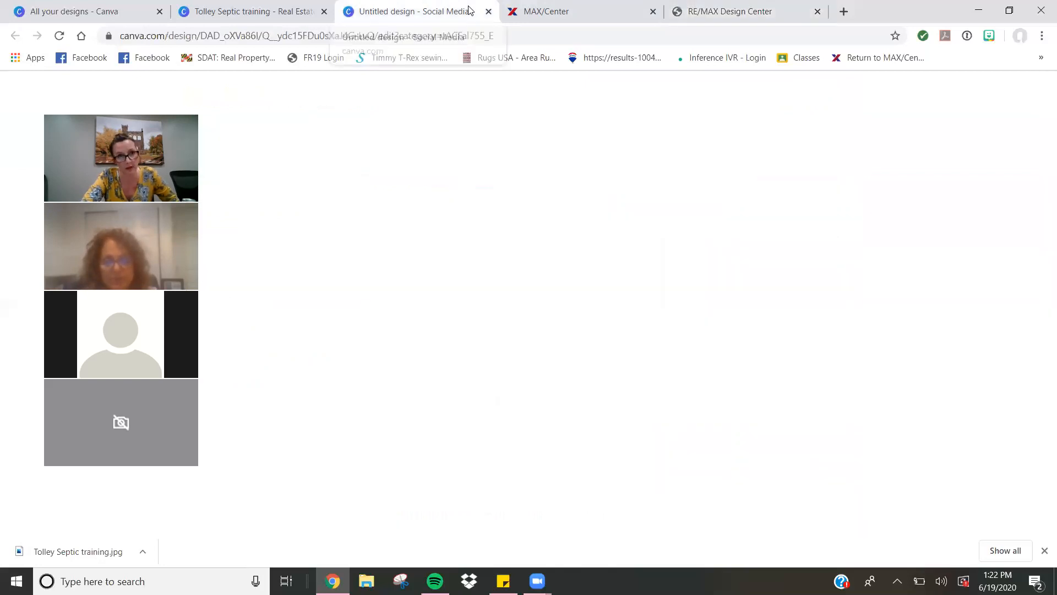
- Go back to the Canva home page and browse its template categories, including the Facebook Covers and Social Media sections
left_click(218, 6)
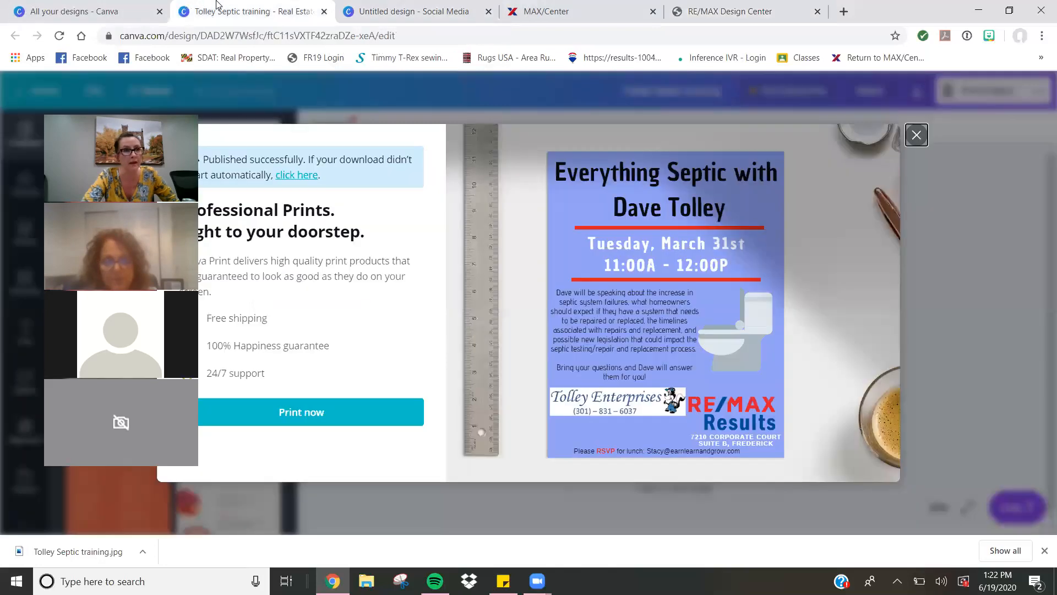
left_click(111, 10)
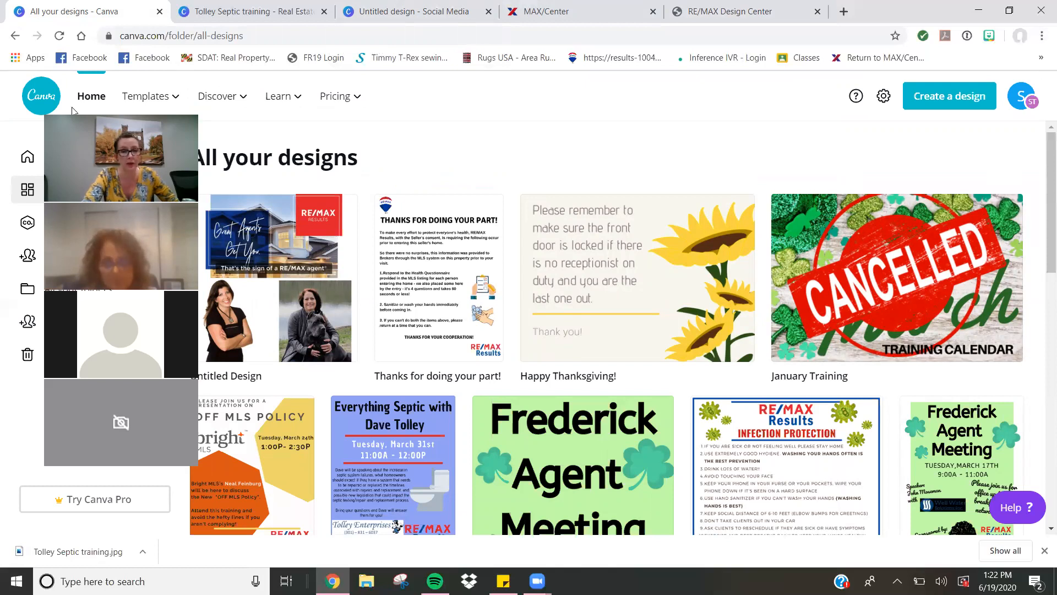
left_click(83, 99)
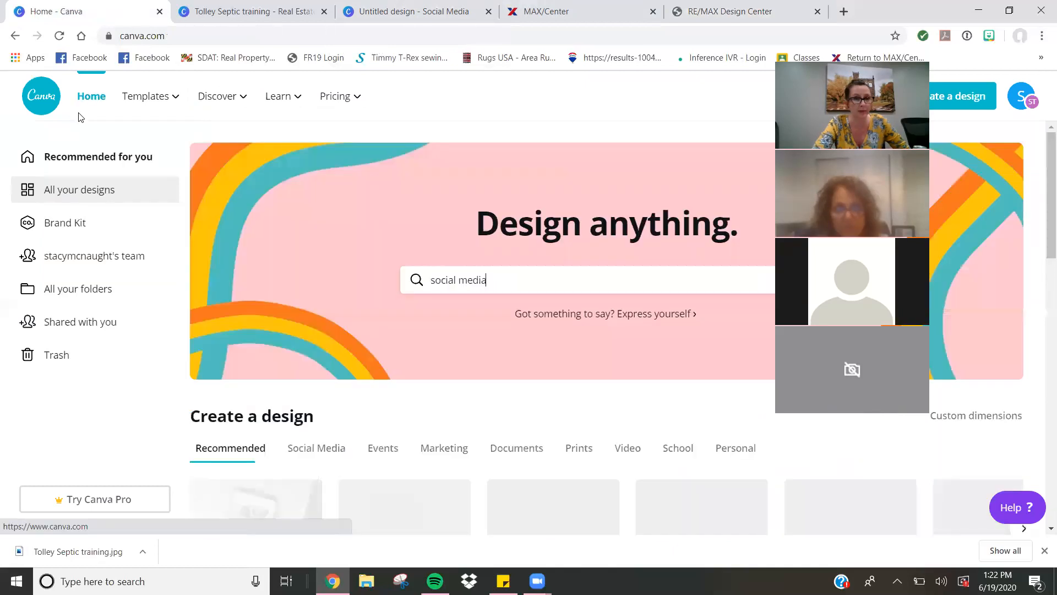
left_click_drag(1044, 220, 1040, 450)
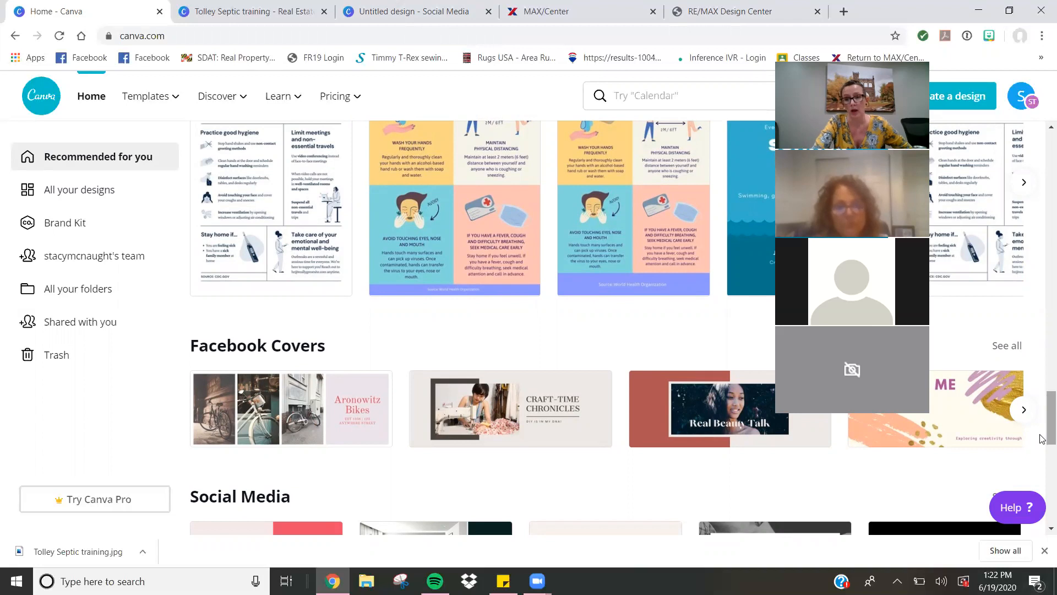
left_click_drag(1042, 439, 1042, 75)
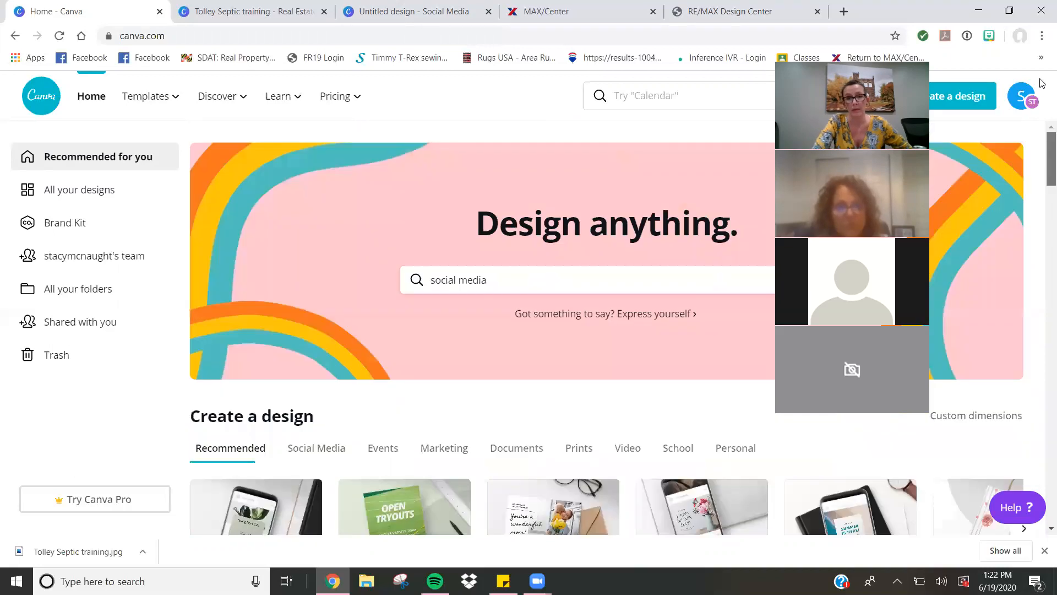
- Search the design types for Google Classroom, choose Google Classroom Header, and start a blank design
triple_click(488, 282)
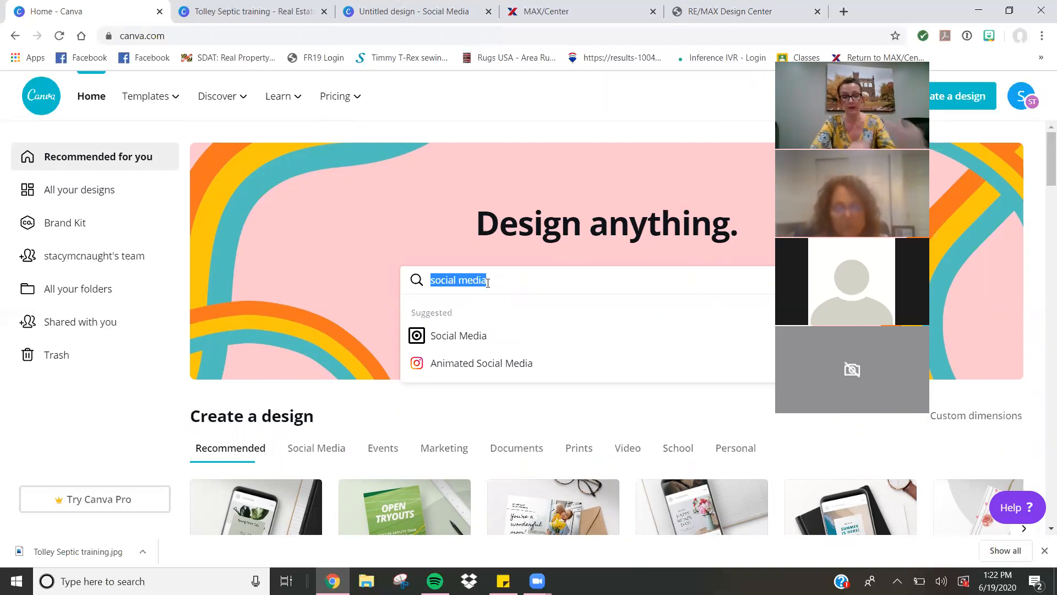
type("google cla")
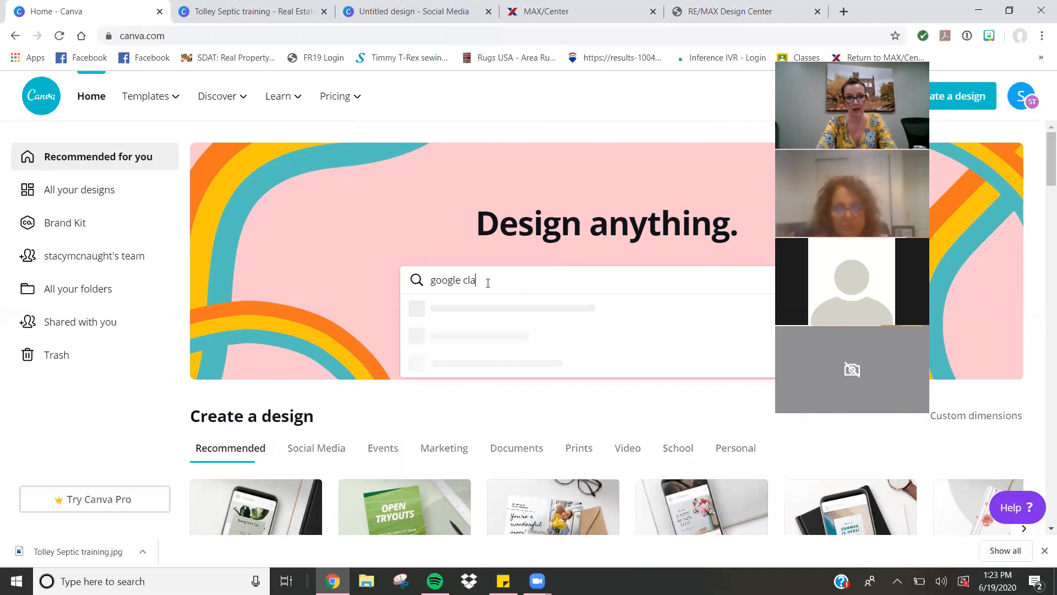
type("sso")
left_click(505, 338)
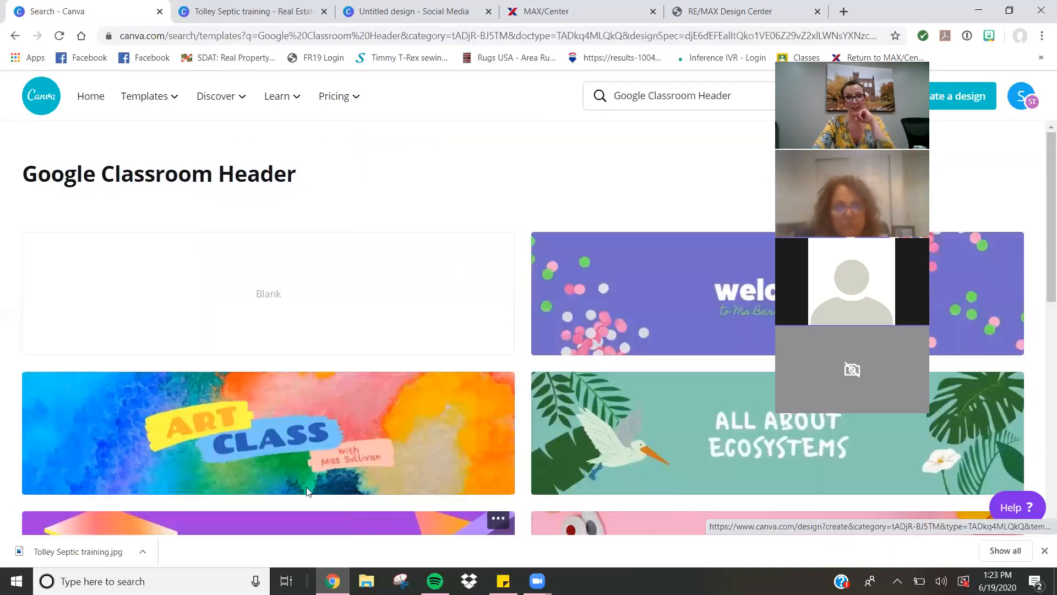
left_click(285, 328)
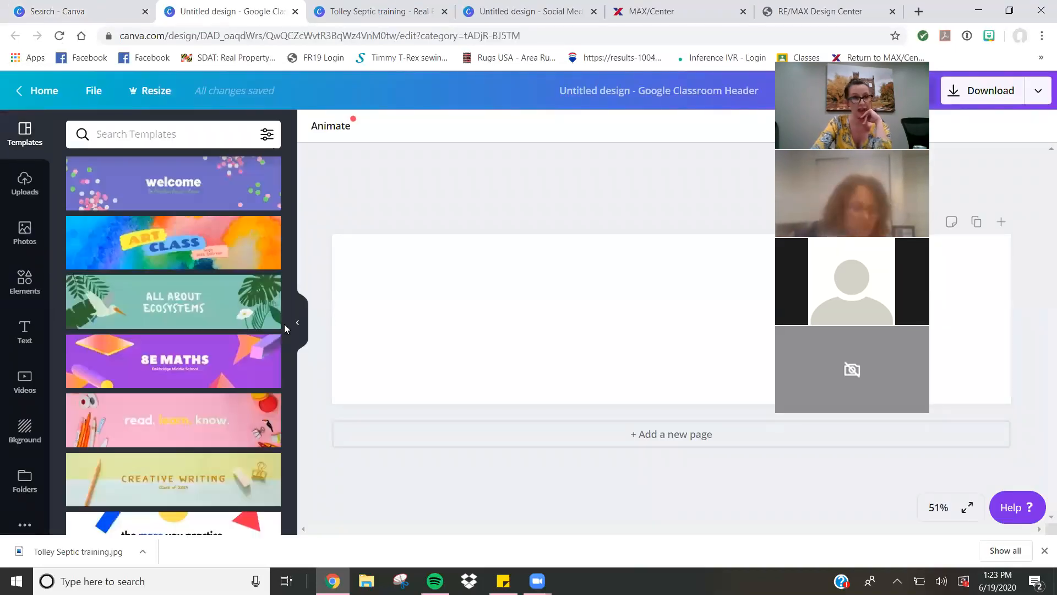
- Add the uploaded "Great Agents Get You" image to the header, enlarge it to about 623 by 623, and move it left of centre
left_click(24, 188)
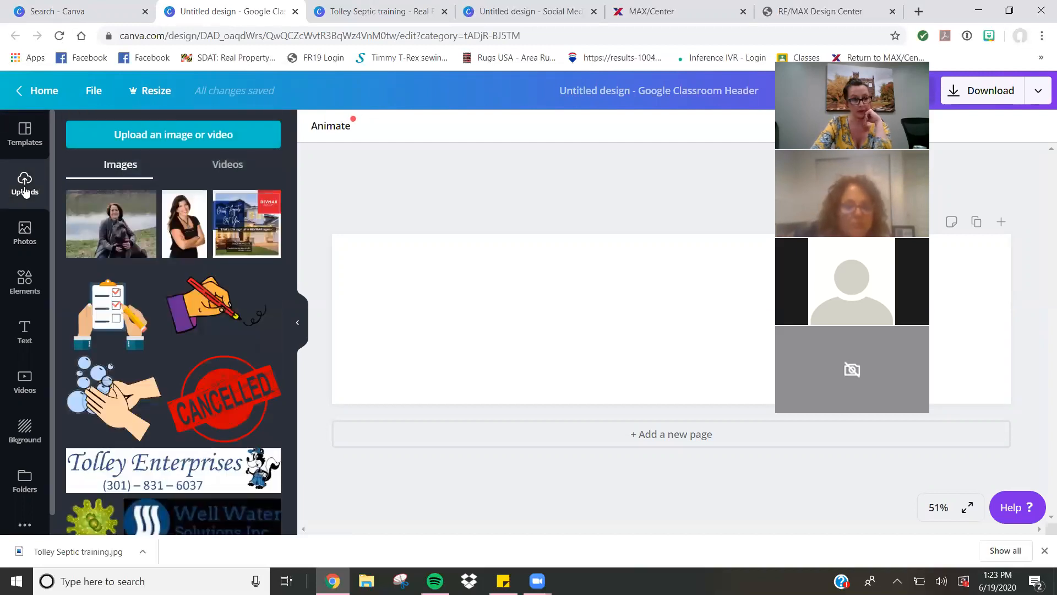
left_click(246, 223)
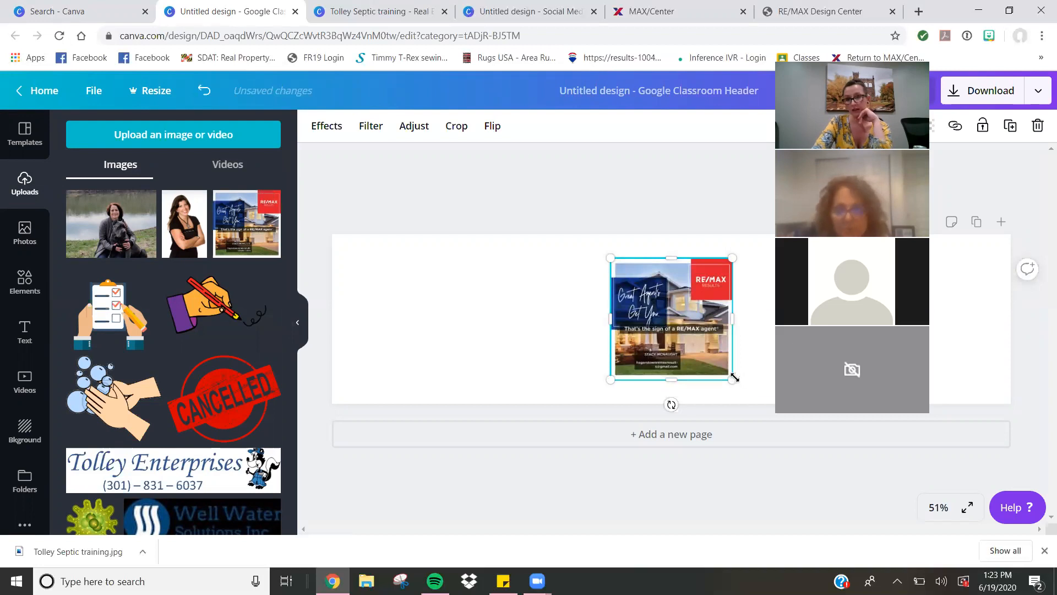
left_click_drag(738, 379, 831, 478)
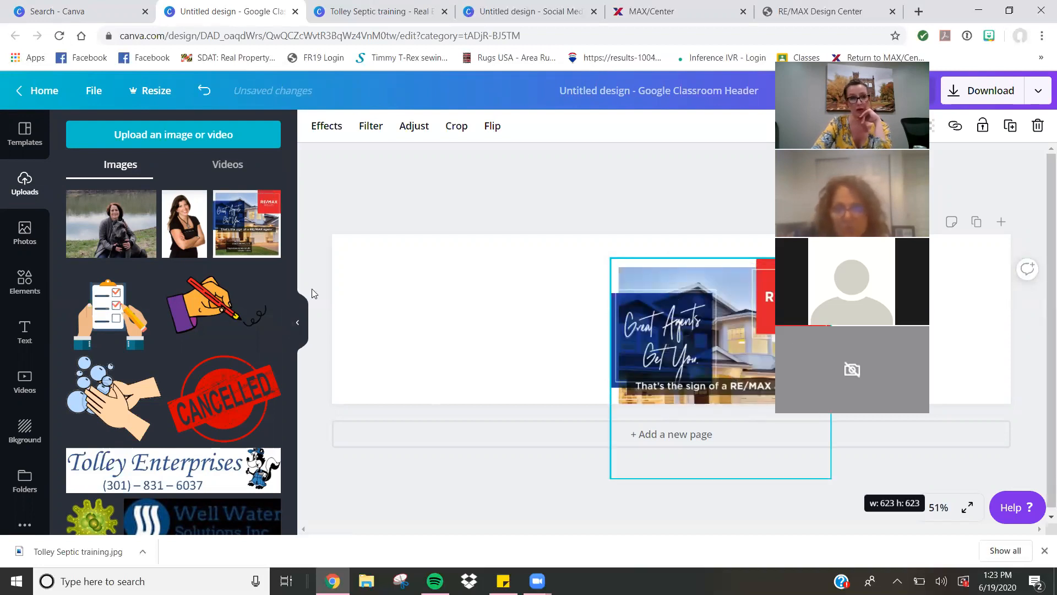
scroll(196, 502, "down", 5)
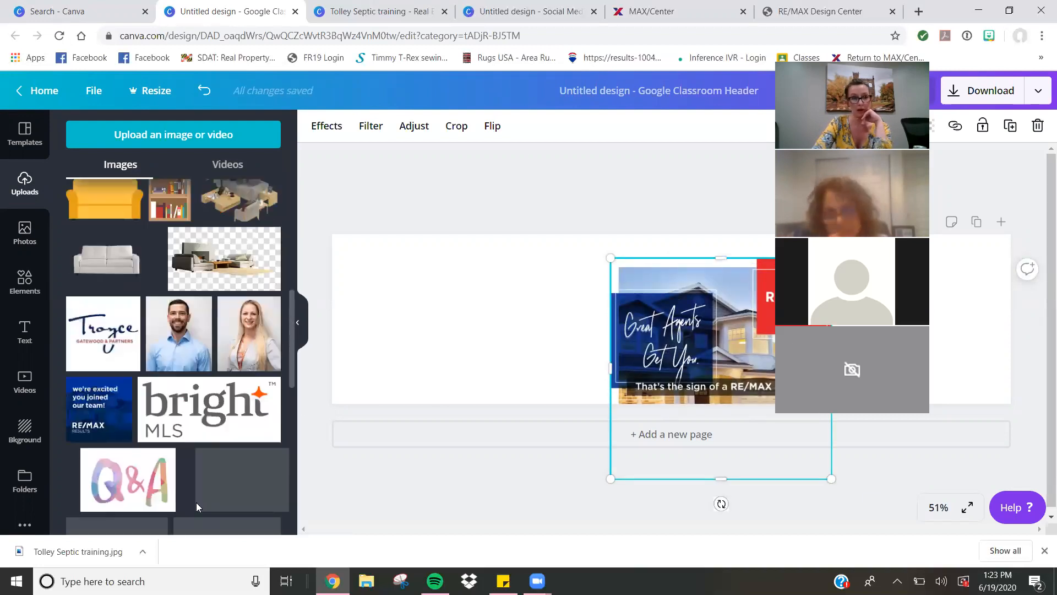
scroll(174, 358, "down", 10)
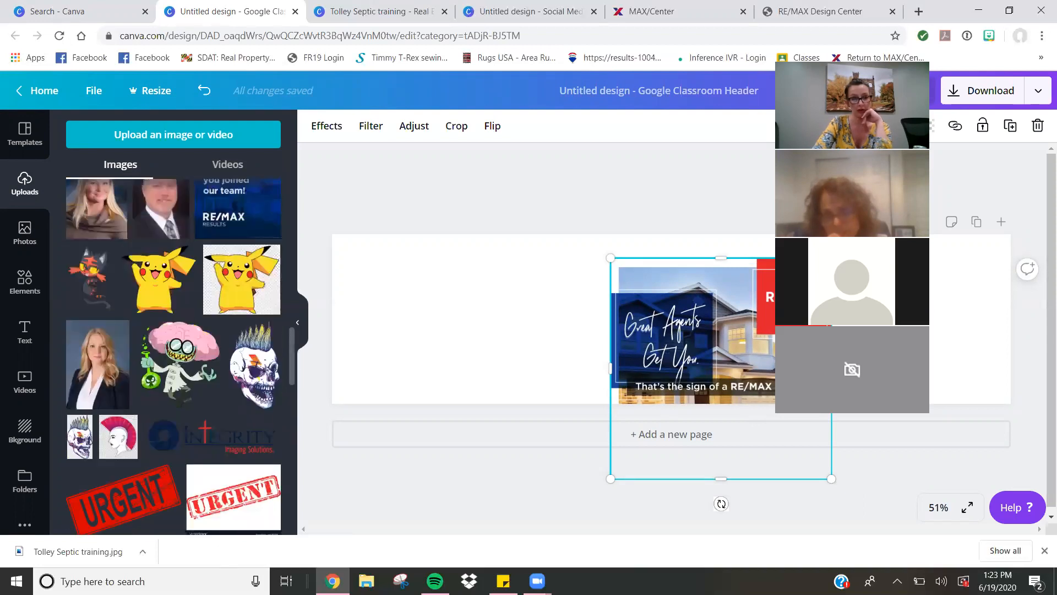
left_click_drag(652, 329, 465, 283)
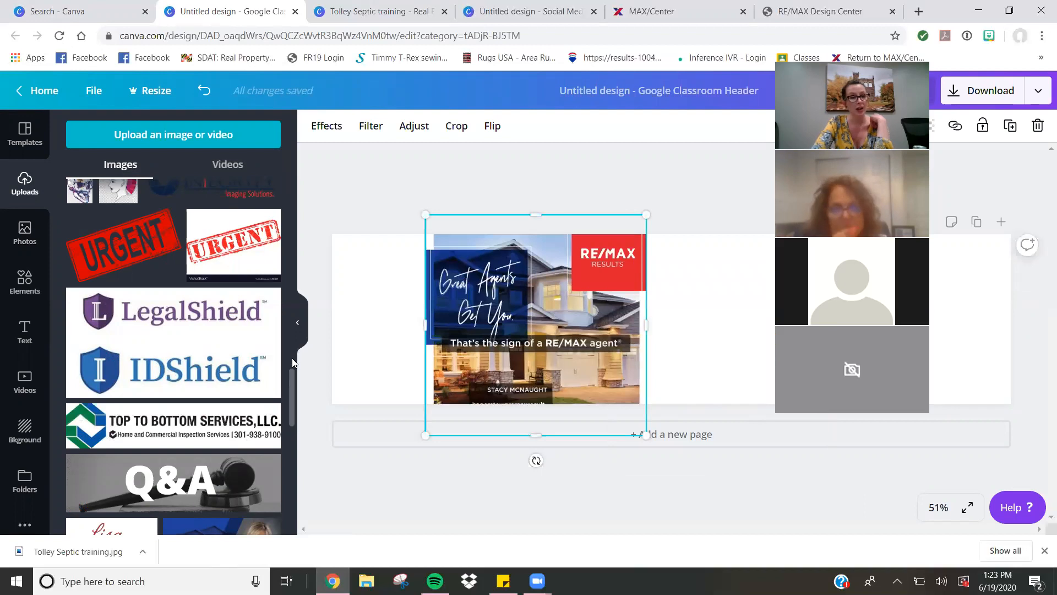
left_click_drag(292, 379, 338, 65)
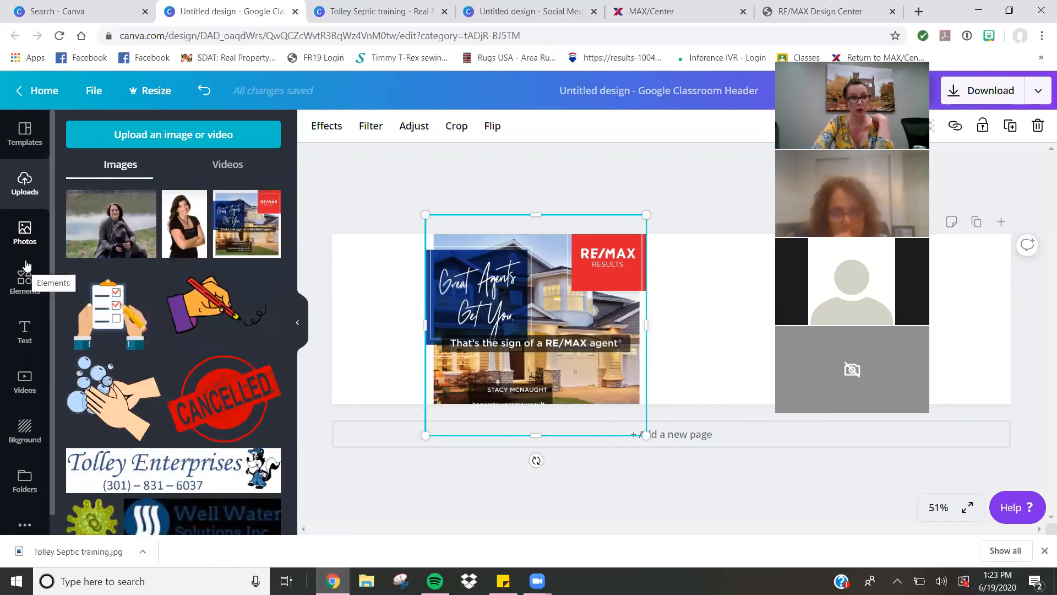
- Search the design elements for "photo frame"
left_click(23, 280)
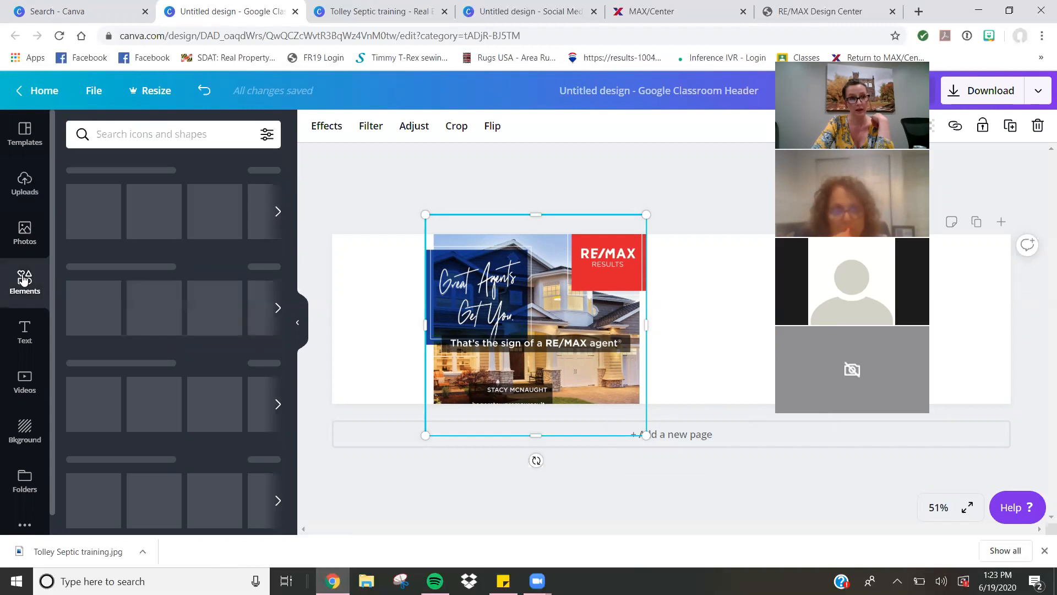
left_click(130, 135)
type("photo")
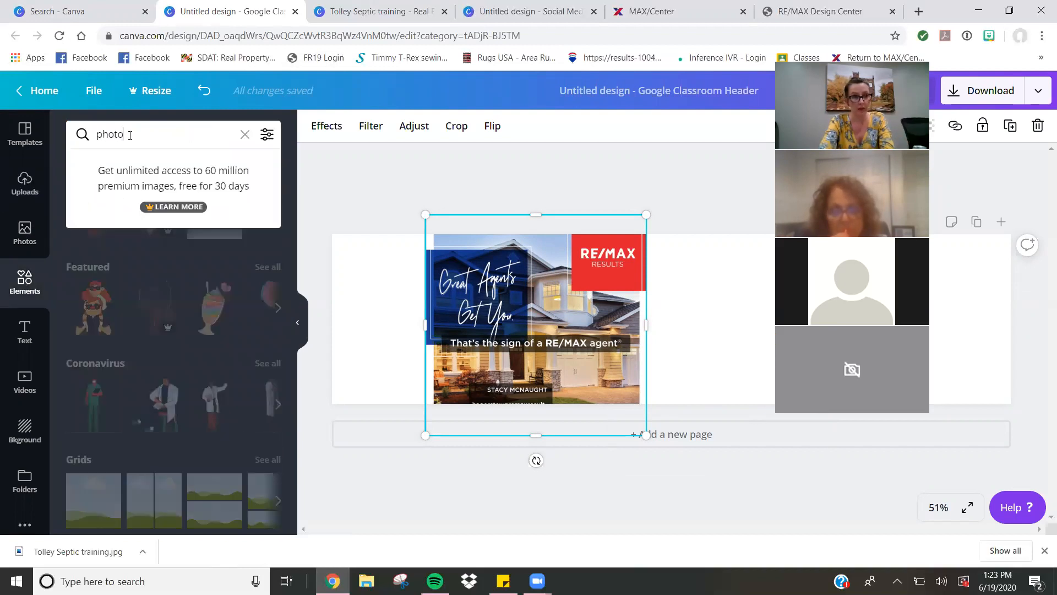
type(" frame")
key("Return")
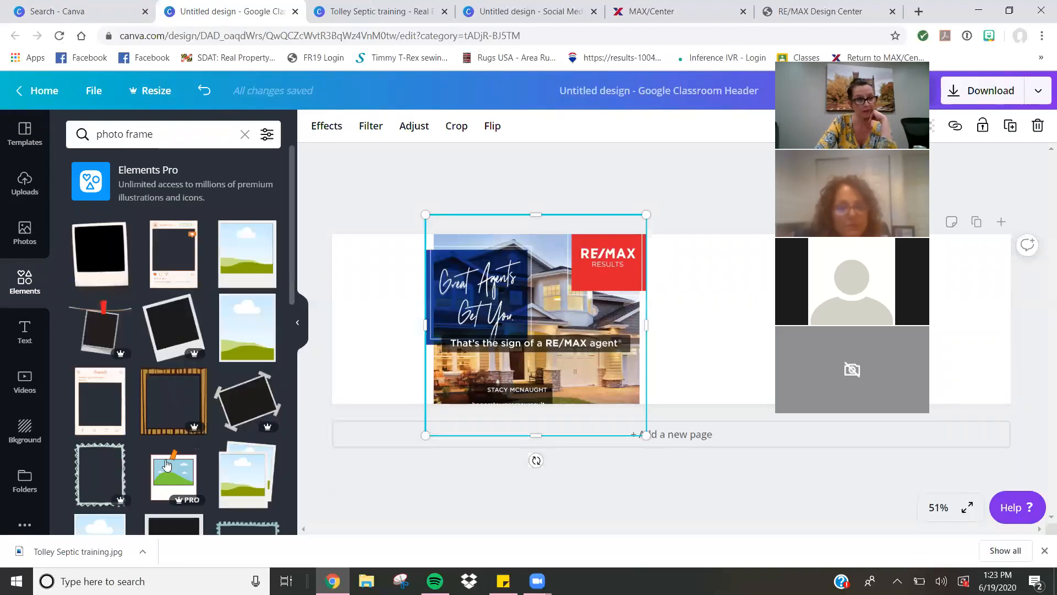
- Refine the element search to "photo frame circle" and add the circular frame with a blue lower-left quarter to the header
left_click(180, 142)
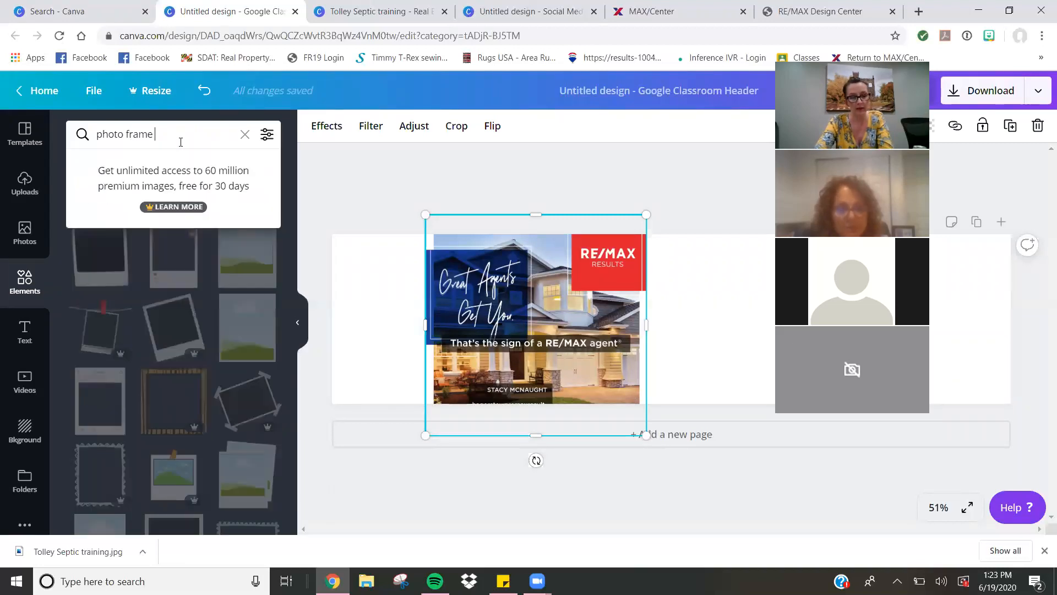
type("circle")
key("Return")
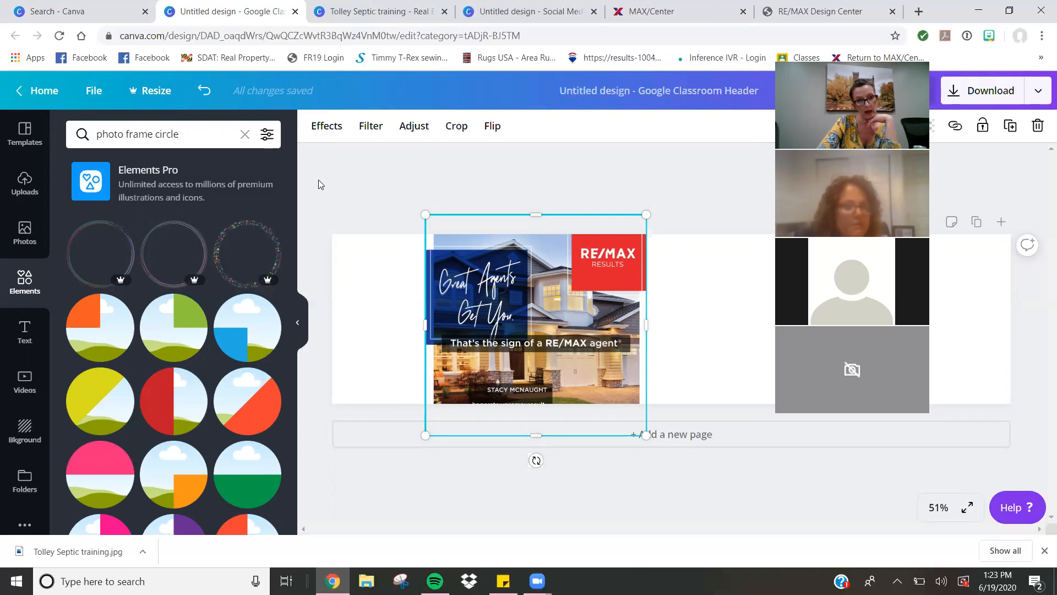
left_click_drag(292, 271, 283, 201)
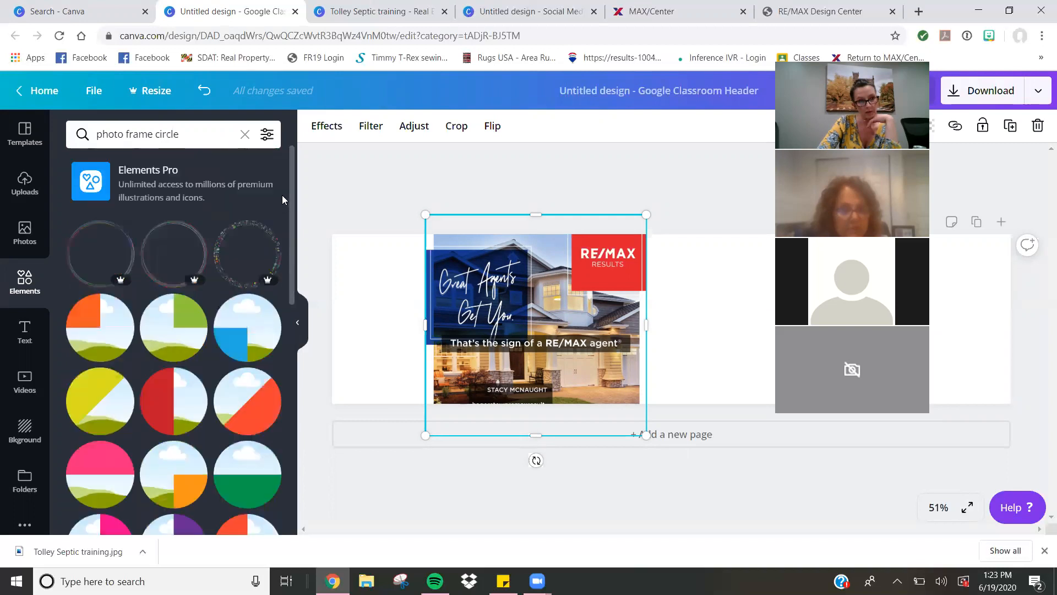
left_click(234, 341)
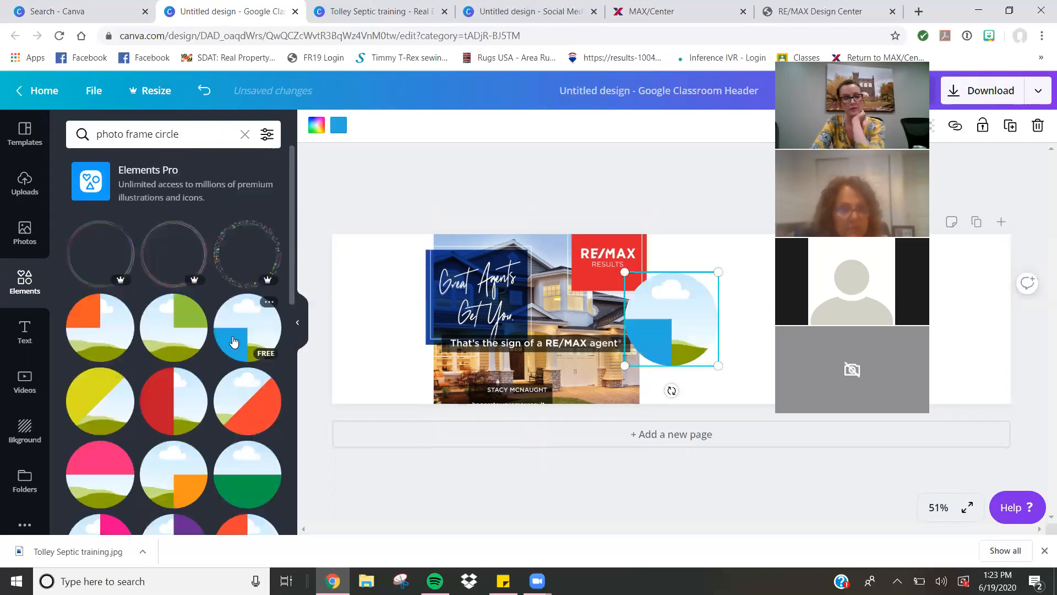
- Fill the circular frame with the uploaded portrait of the woman in black and place it at the header's left end, overlapping the house image
left_click(25, 183)
left_click(189, 236)
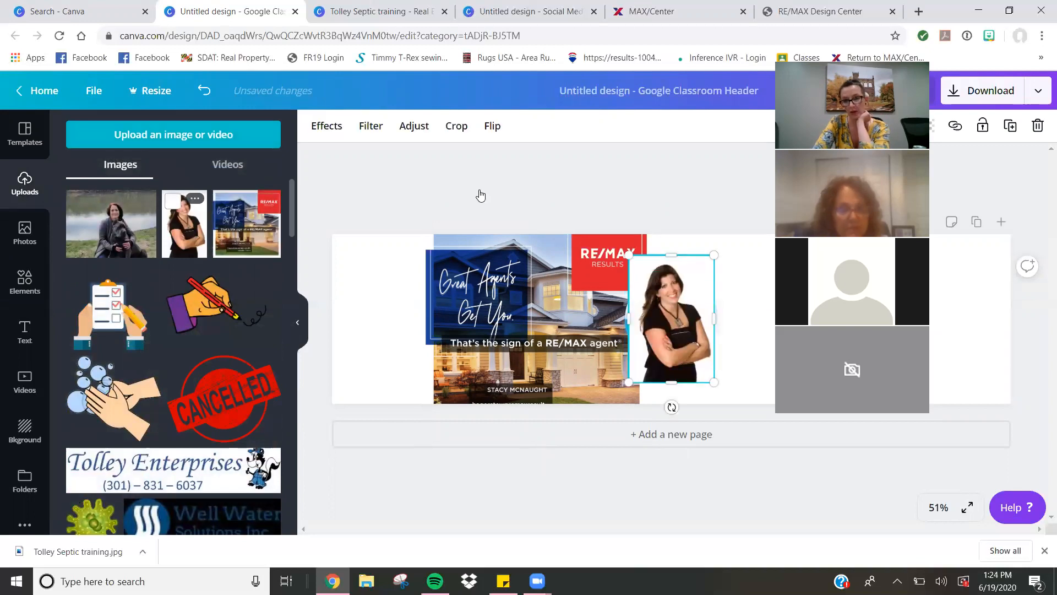
left_click_drag(666, 312, 400, 315)
double_click(689, 318)
left_click(724, 231)
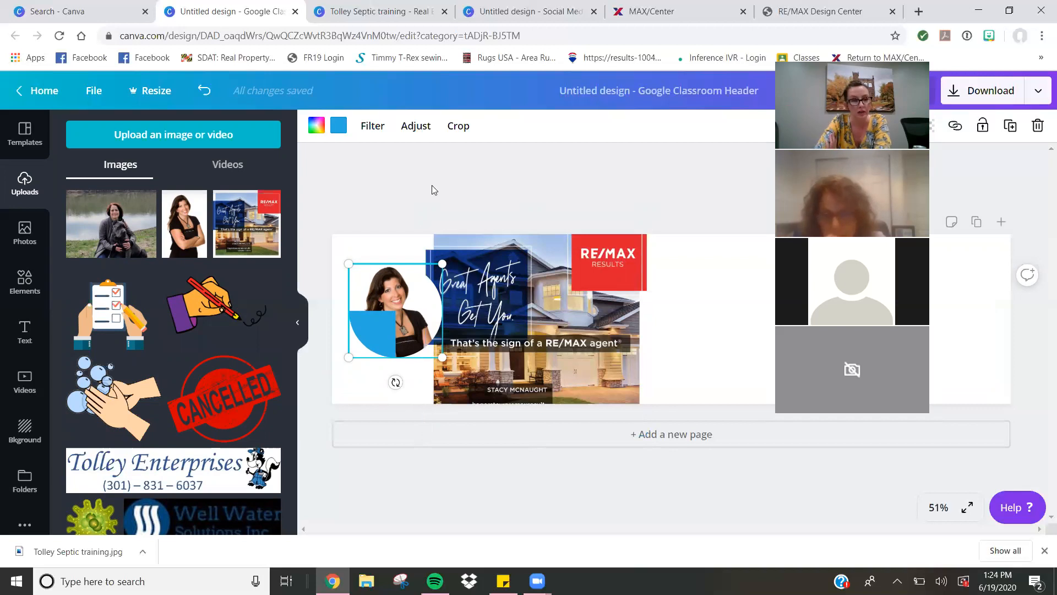
- Add the uploaded red CANCELLED stamp to the header and shift the house image slightly down and right
left_click_drag(296, 212, 397, 495)
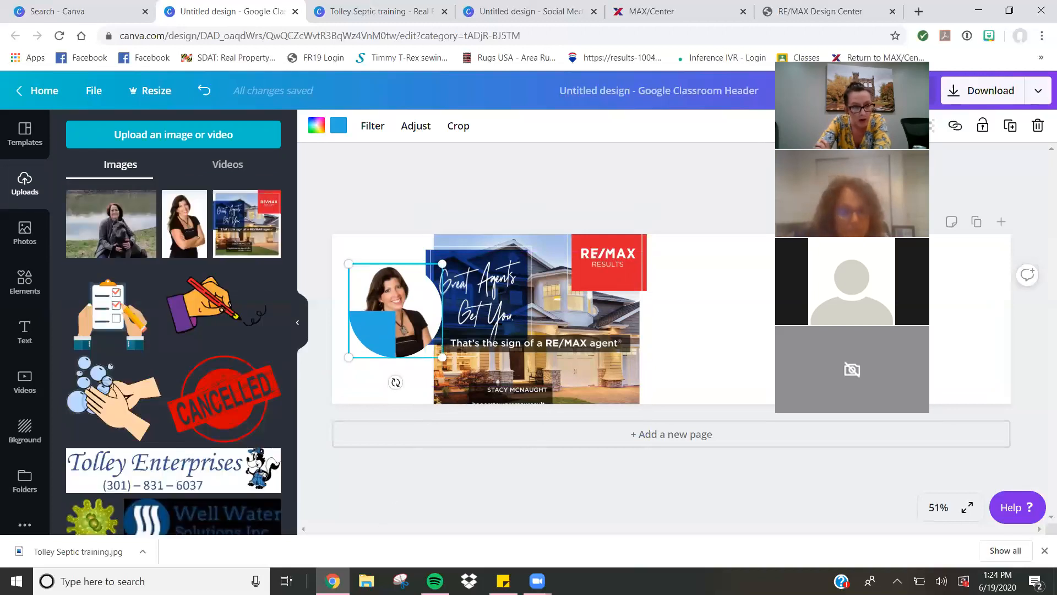
left_click(218, 401)
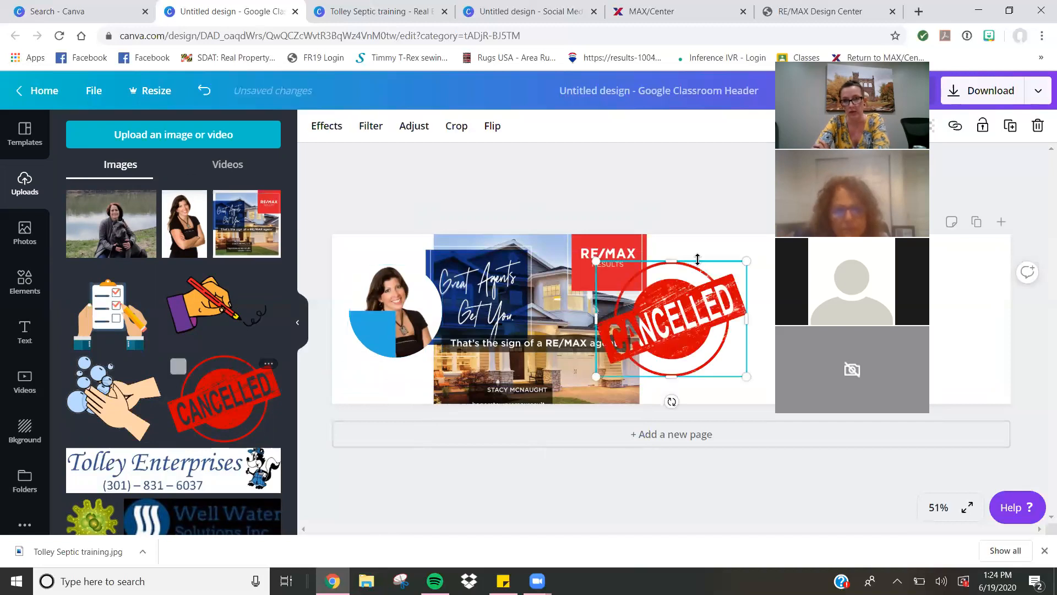
mouse_move(568, 339)
left_mouse_down()
mouse_move(1046, 266)
mouse_move(995, 305)
mouse_move(602, 303)
mouse_move(581, 482)
mouse_move(568, 342)
mouse_move(562, 349)
left_mouse_up()
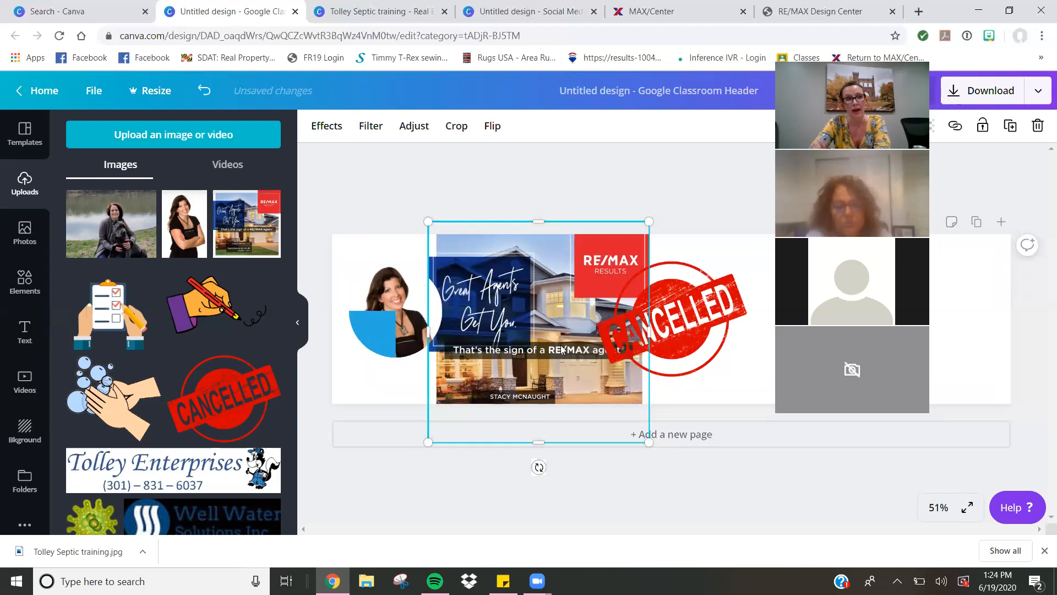
- Return to the Canva home page and browse the template categories from Posters and Facebook Covers down to YouTube Thumbnails and Instagram Stories
left_click(122, 5)
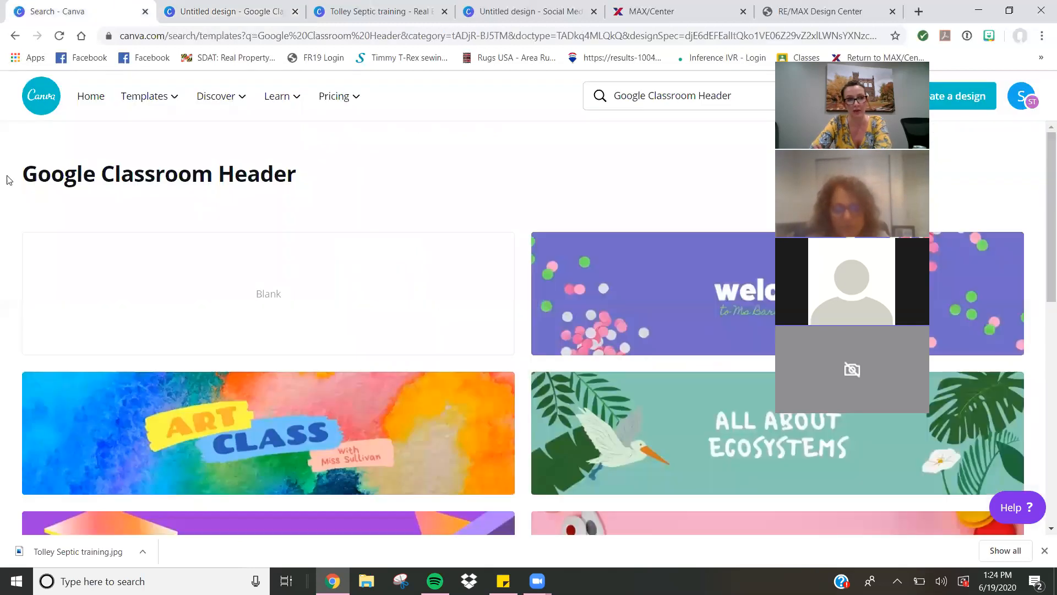
left_click(43, 86)
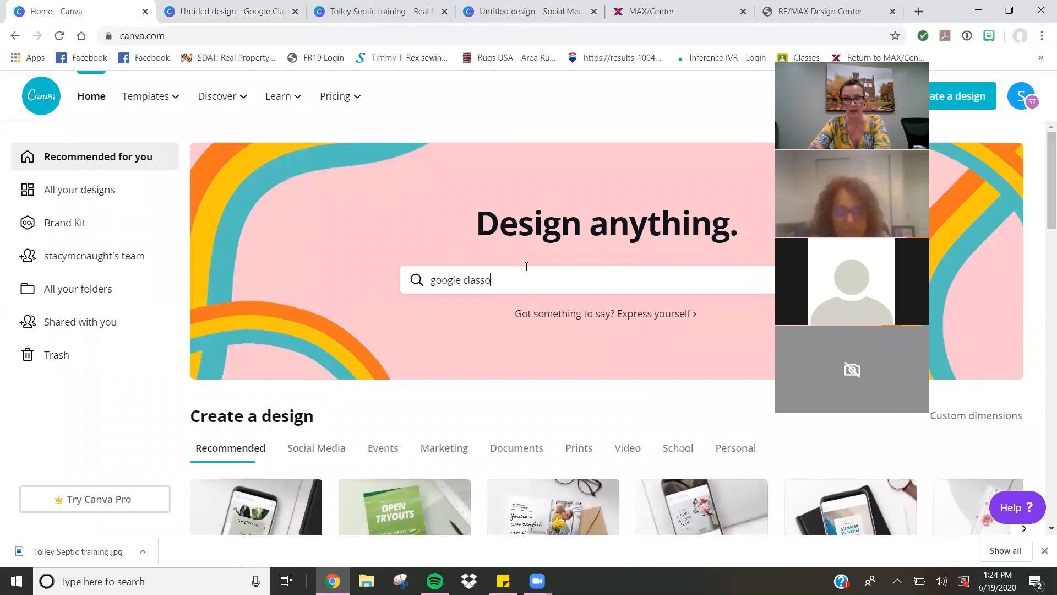
type("o")
triple_click(487, 279)
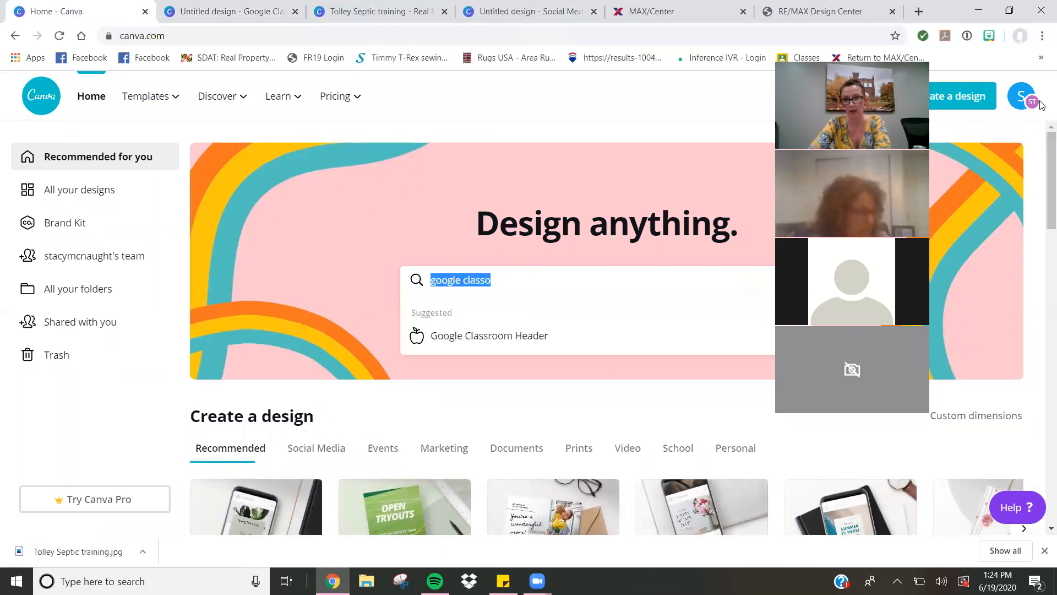
scroll(1042, 167, "down", 9)
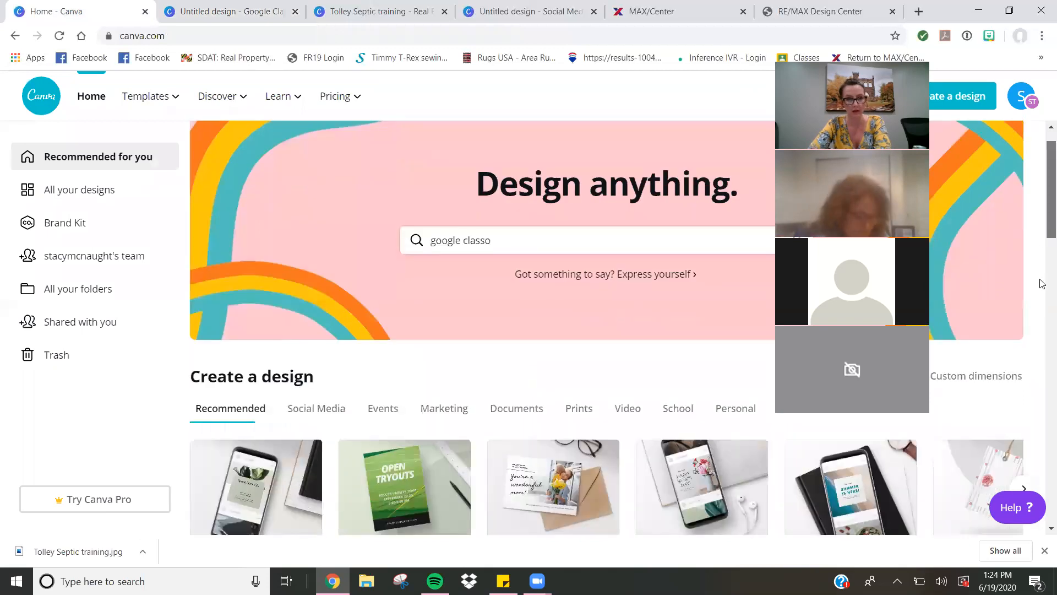
scroll(1042, 310, "down", 15)
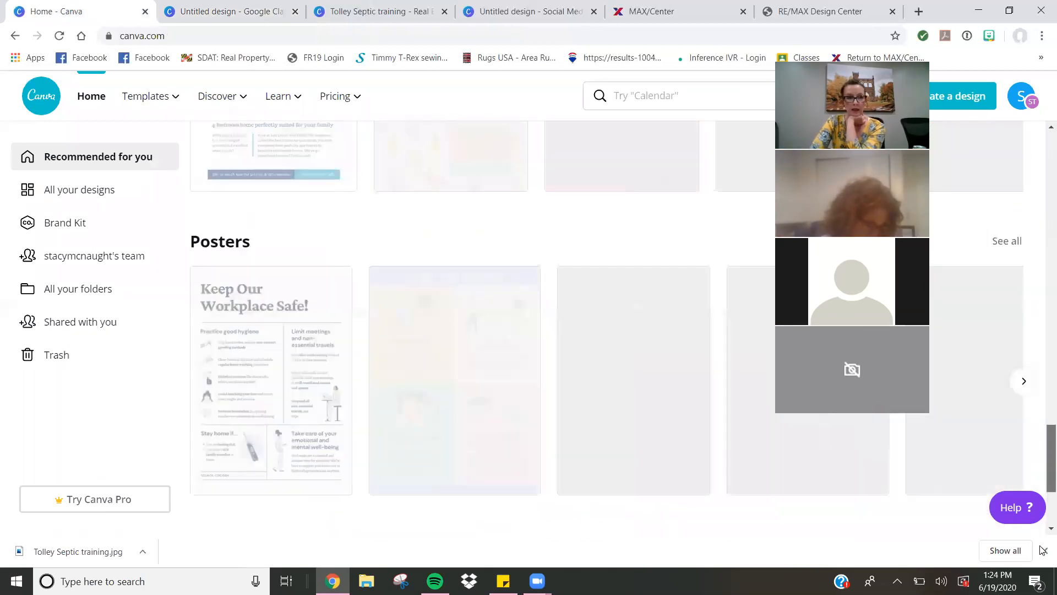
scroll(1042, 460, "down", 5)
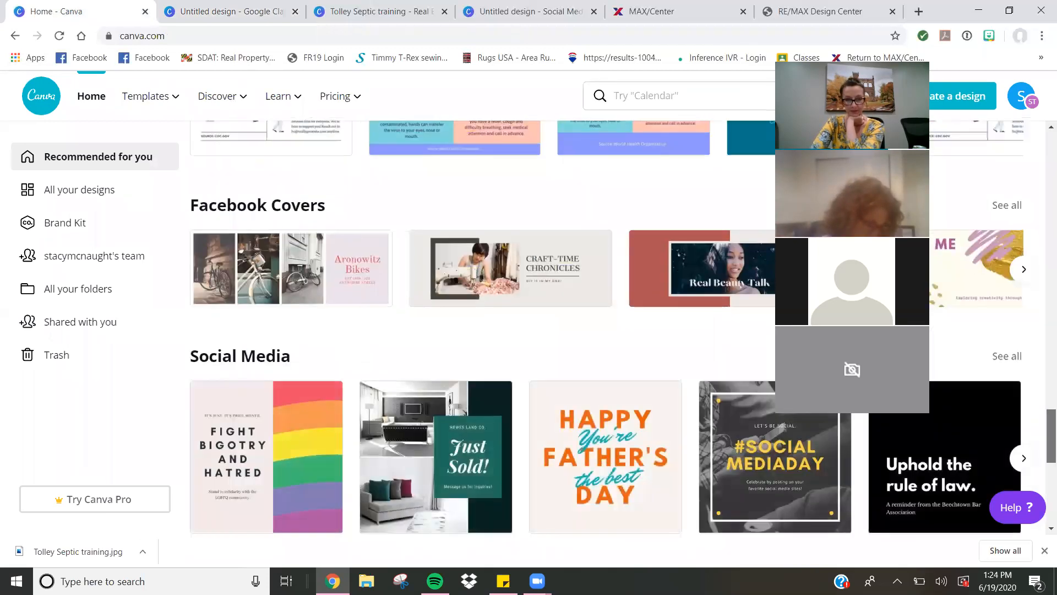
scroll(1042, 460, "down", 10)
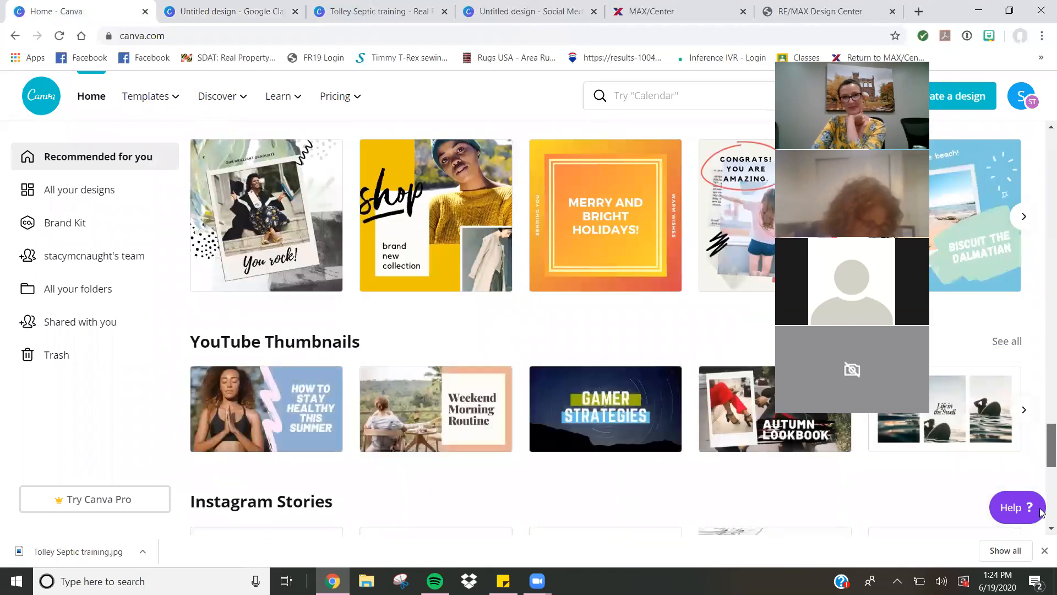
- Search the design types for "racker" from the home page and open the Rack Card templates
scroll(1043, 327, "up", 8)
scroll(1042, 327, "up", 10)
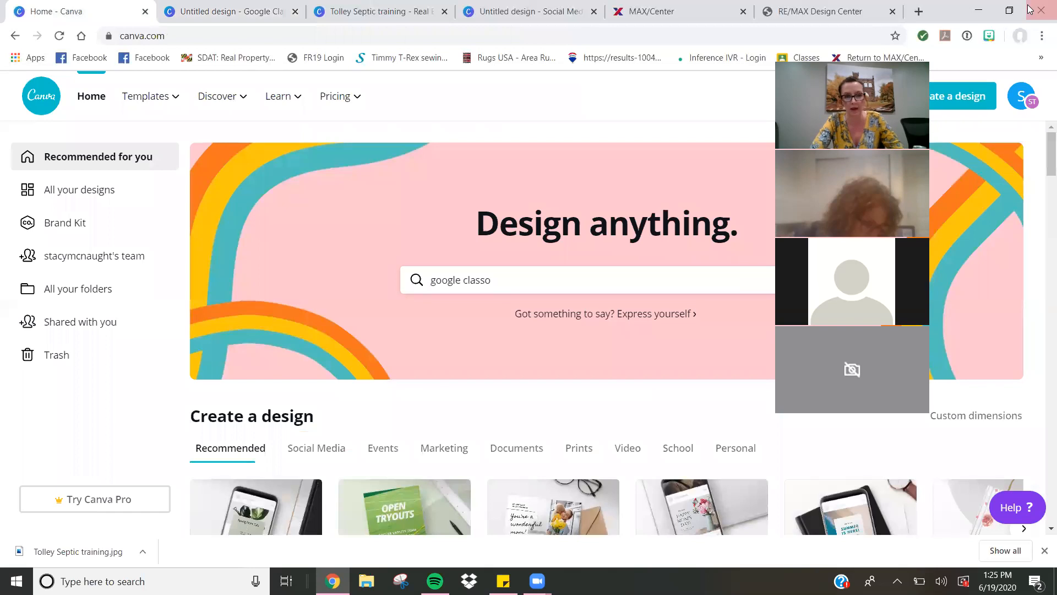
triple_click(478, 287)
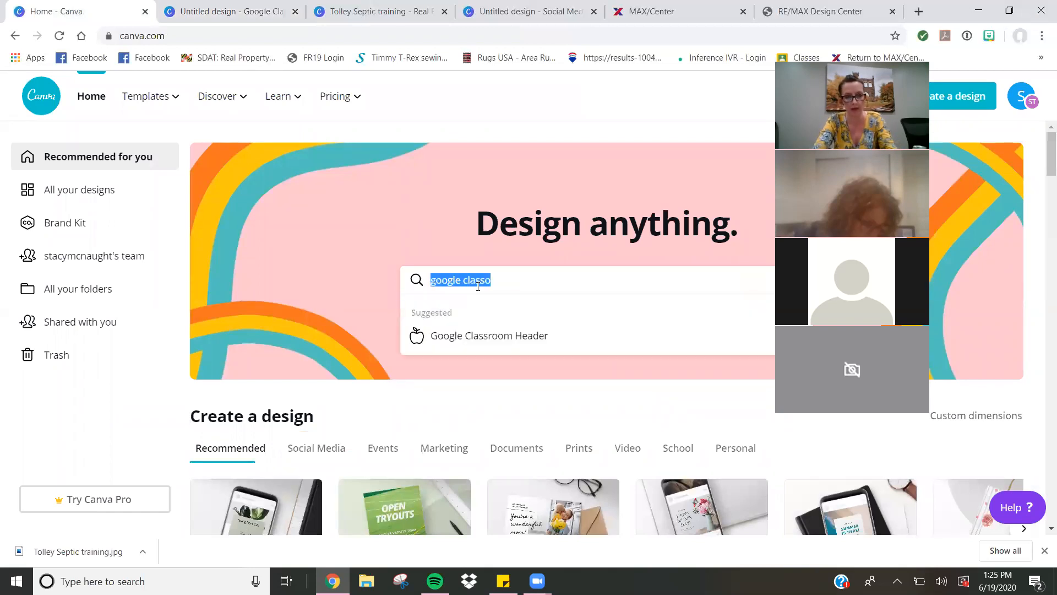
type("racker")
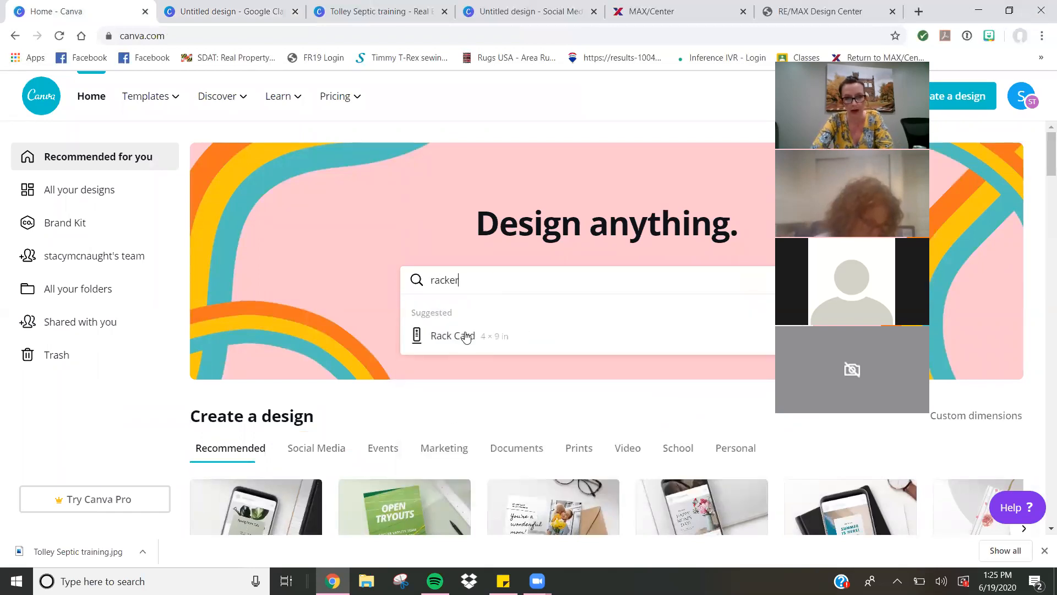
left_click(465, 337)
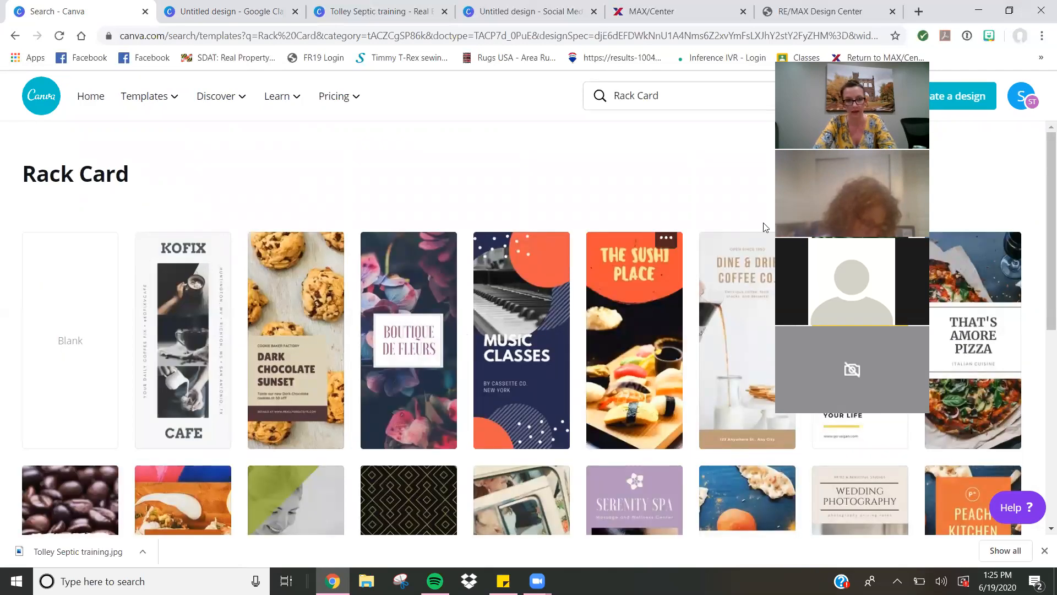
- Browse the Rack Card templates through the greeting and invitation designs and return to the start of the results
scroll(1042, 367, "down", 5)
scroll(1042, 445, "down", 10)
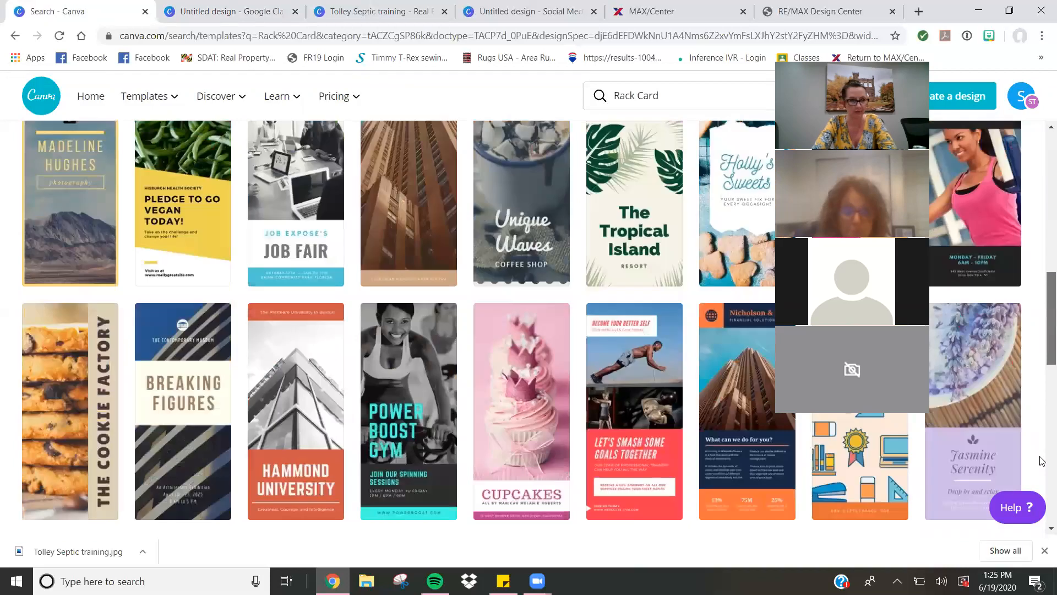
scroll(1043, 529, "down", 5)
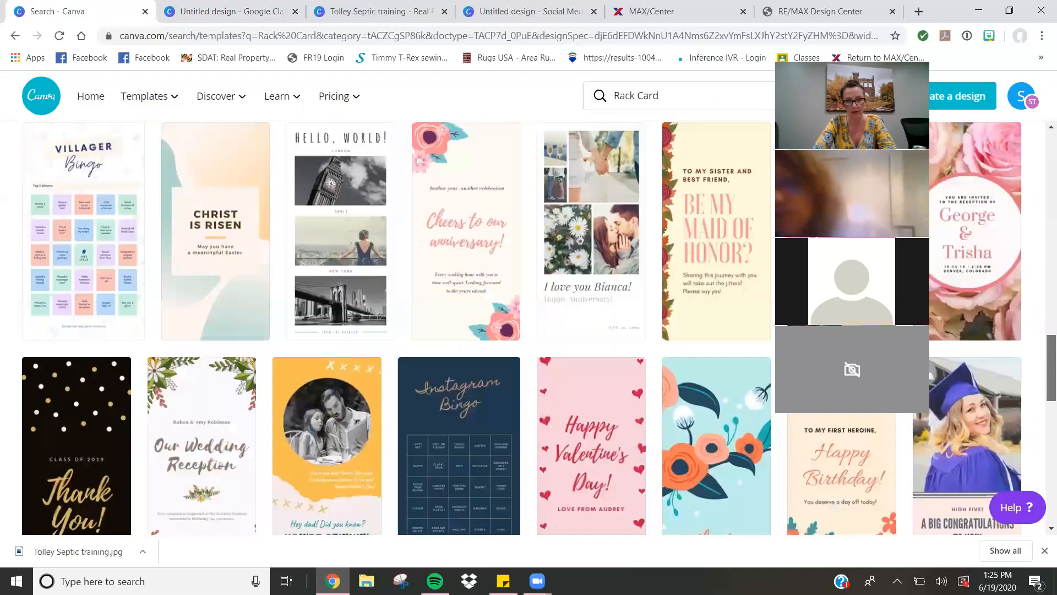
scroll(1043, 504, "up", 8)
scroll(1041, 505, "down", 5)
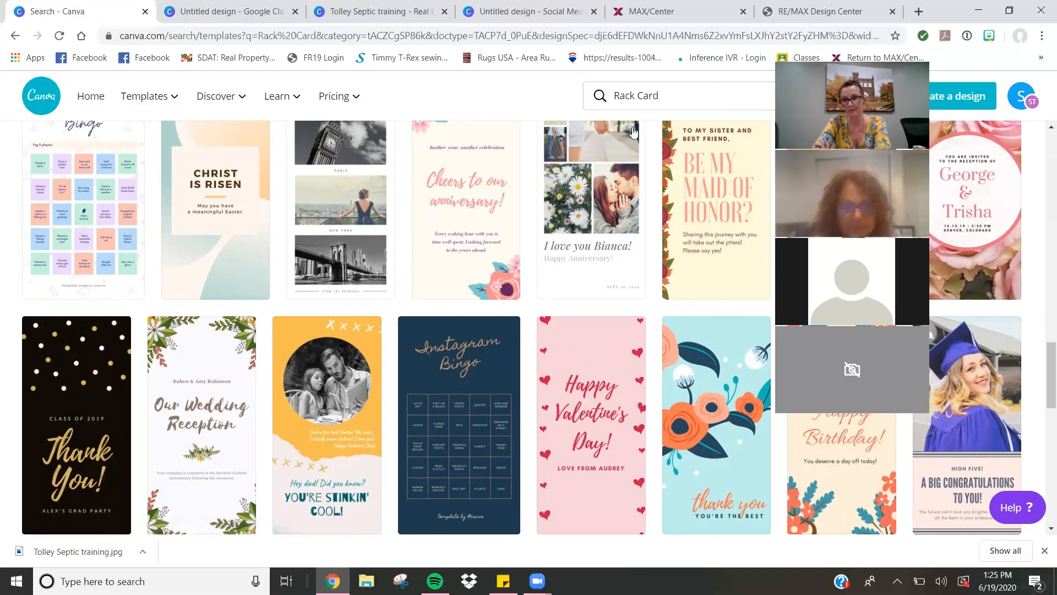
left_click_drag(1044, 344, 1046, 135)
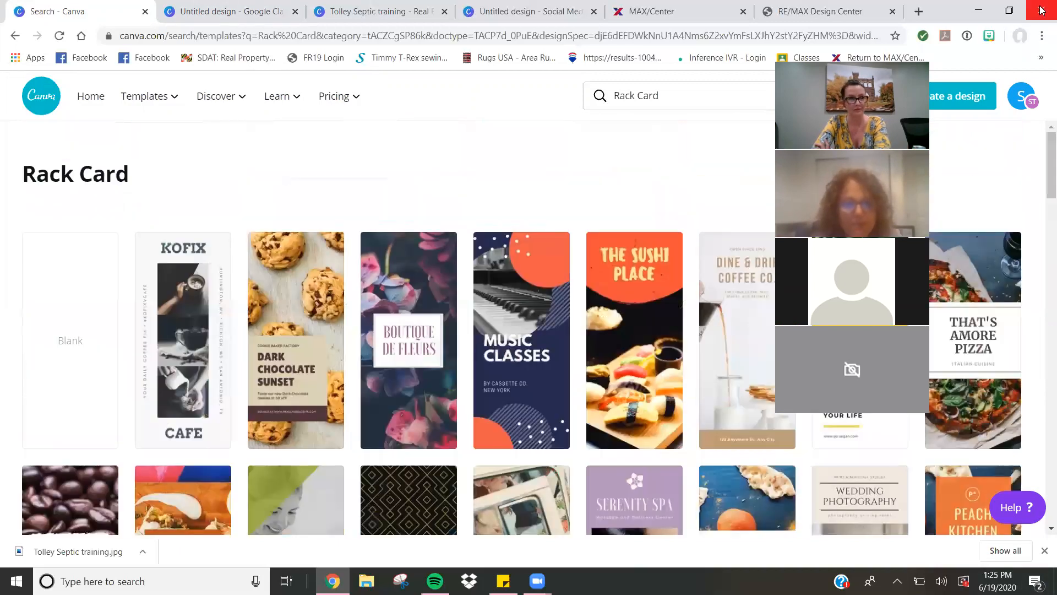
- Return to the home page, search the design types for "recip" and open the Recipe Card templates
left_click(91, 96)
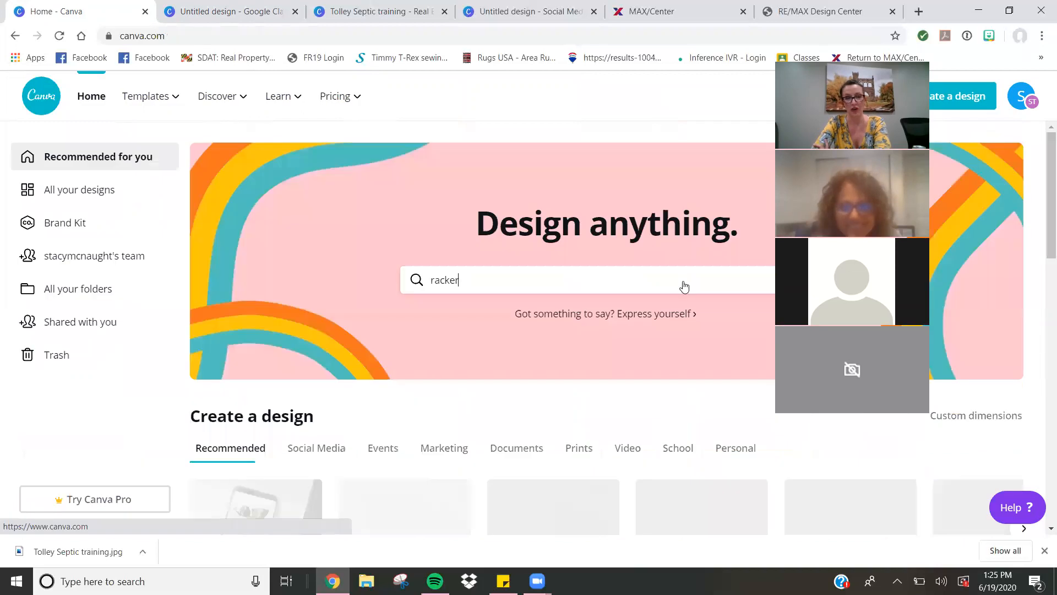
double_click(570, 268)
type("recip")
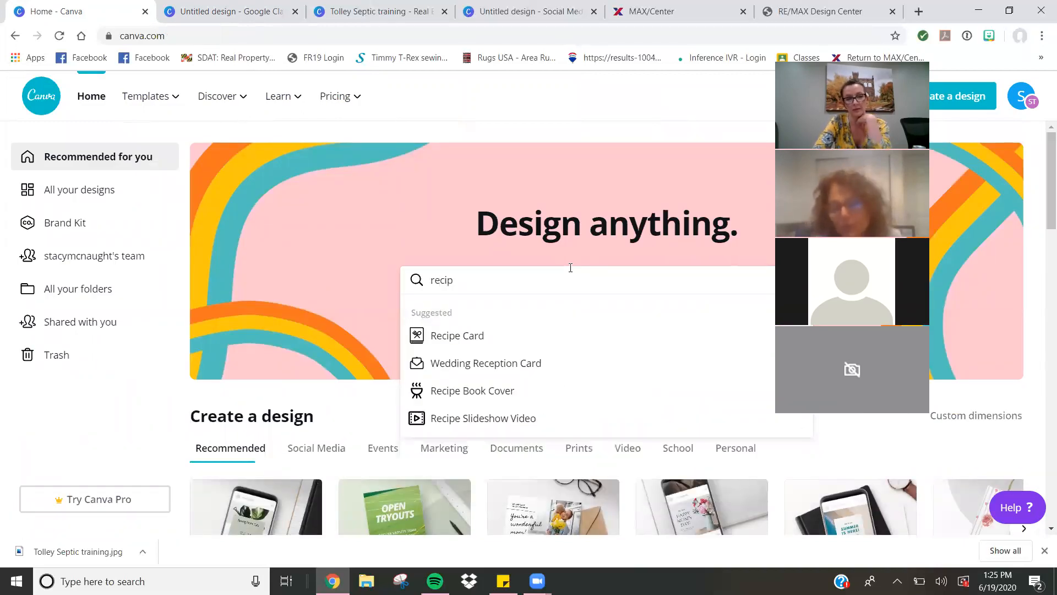
left_click(479, 342)
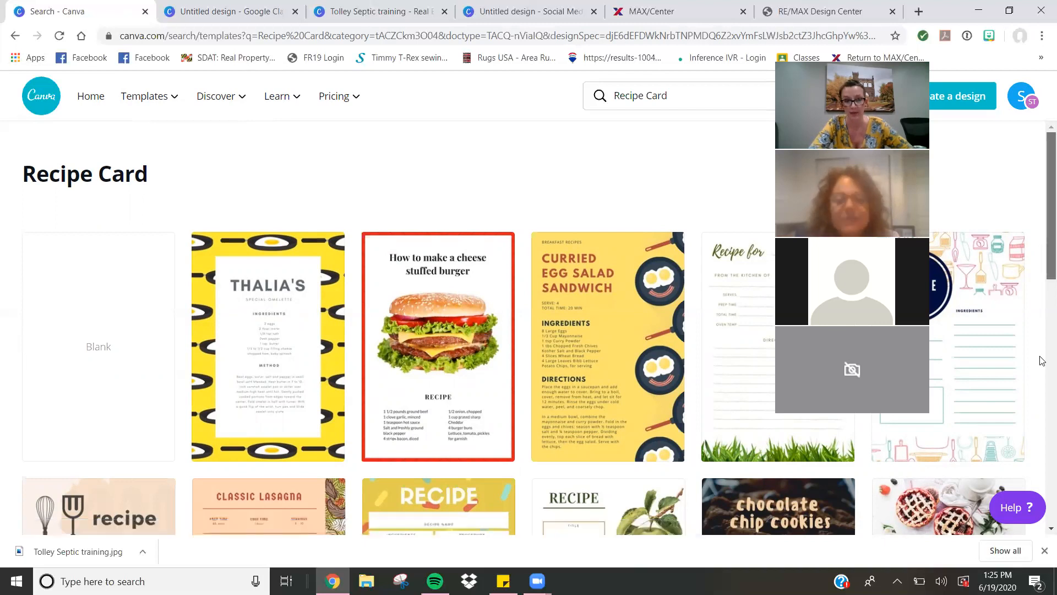
- Browse the Recipe Card templates and open the dark teal Easy Blender Eggnog template as a new design
scroll(1042, 286, "down", 15)
scroll(1042, 321, "up", 15)
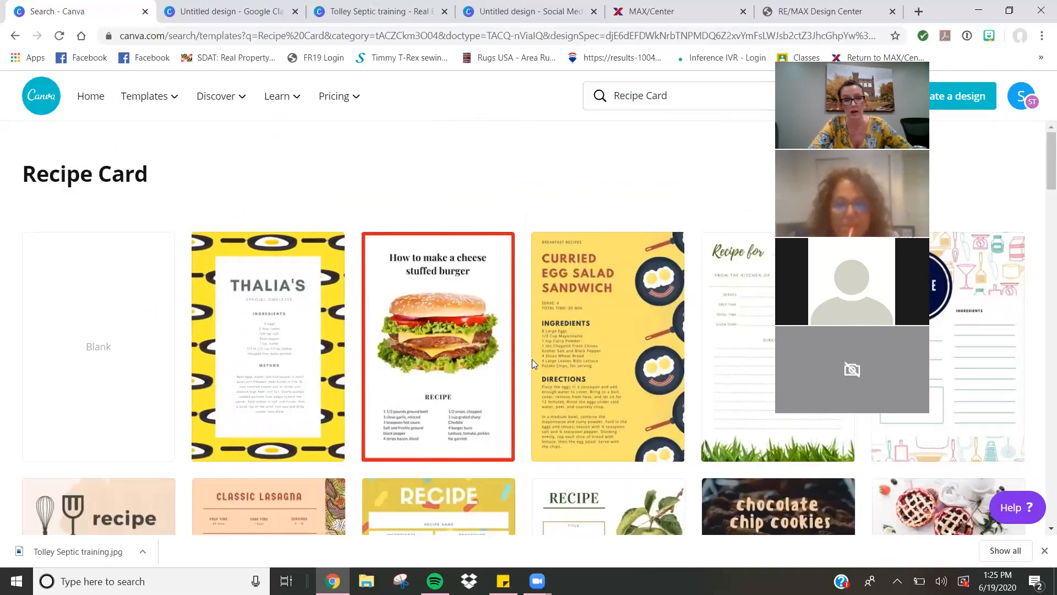
scroll(1042, 259, "down", 12)
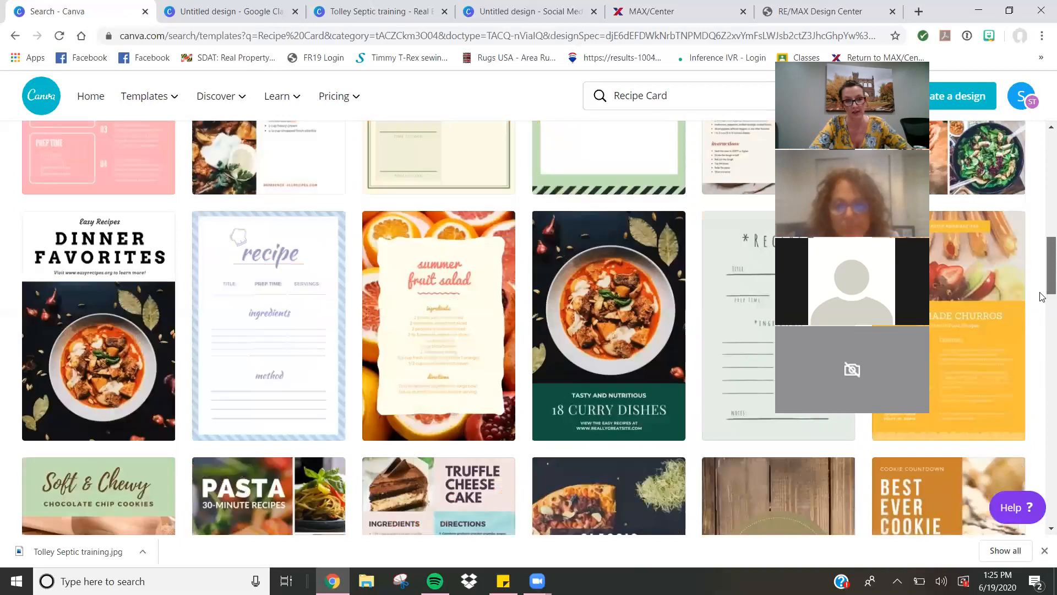
scroll(1043, 297, "down", 10)
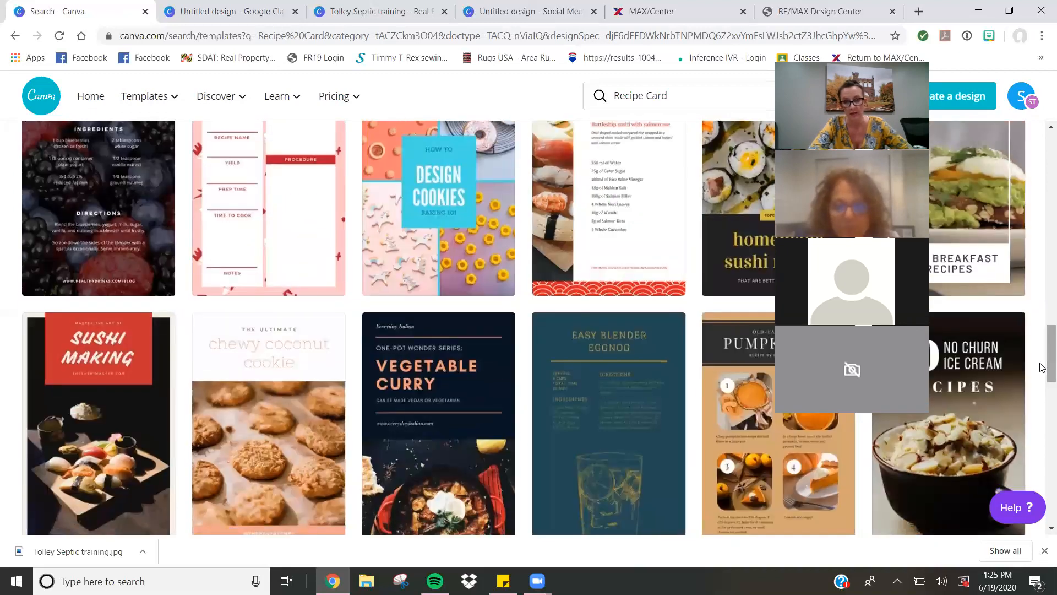
left_click(651, 411)
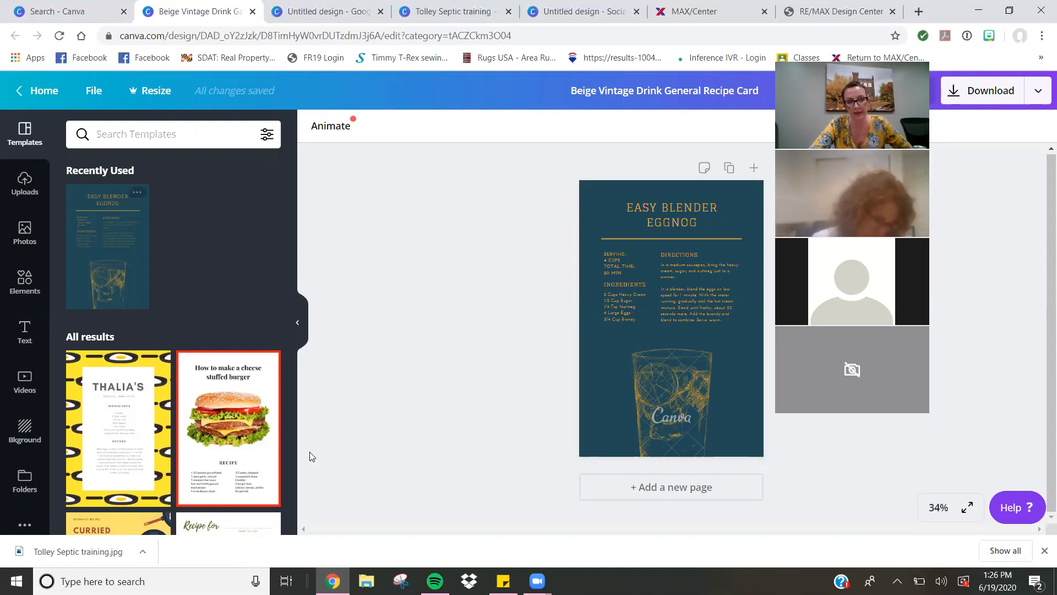
- Replace the recipe card's layout with the "How to make a cheese stuffed burger" template and browse the trending stock photos
left_click(235, 438)
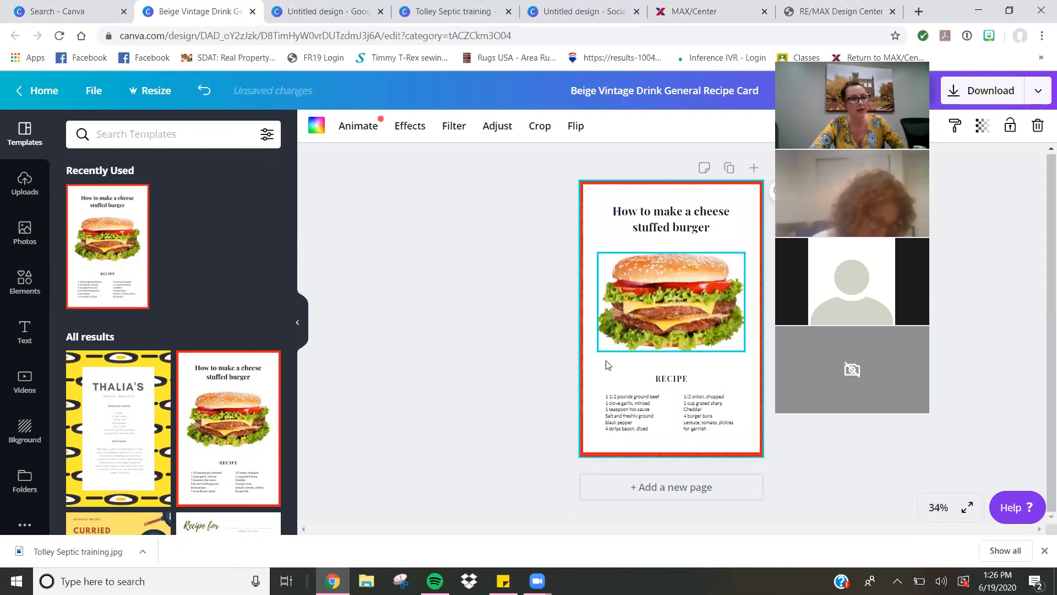
left_click(24, 283)
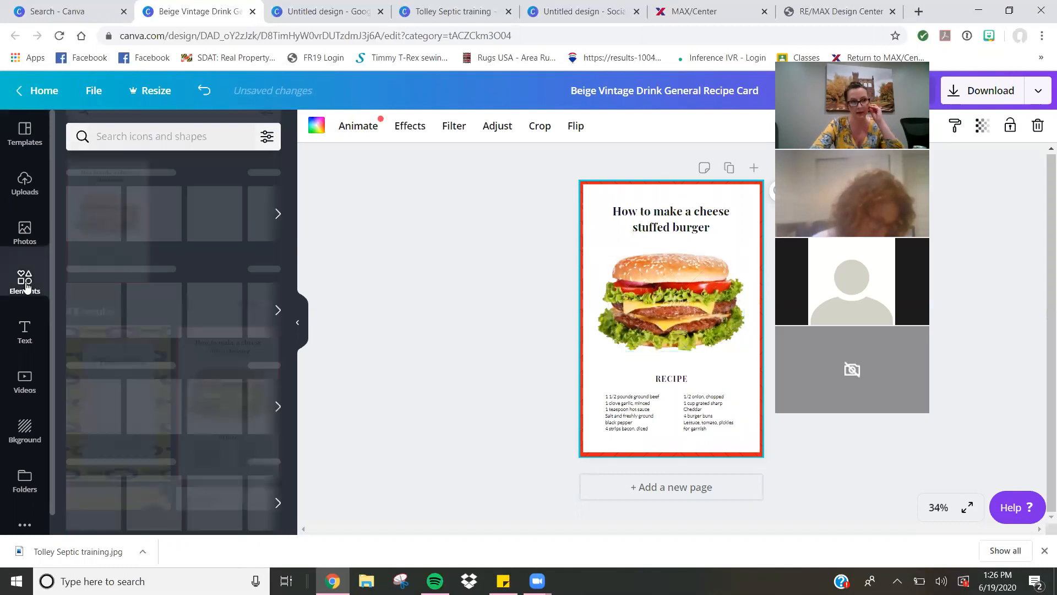
left_click(26, 234)
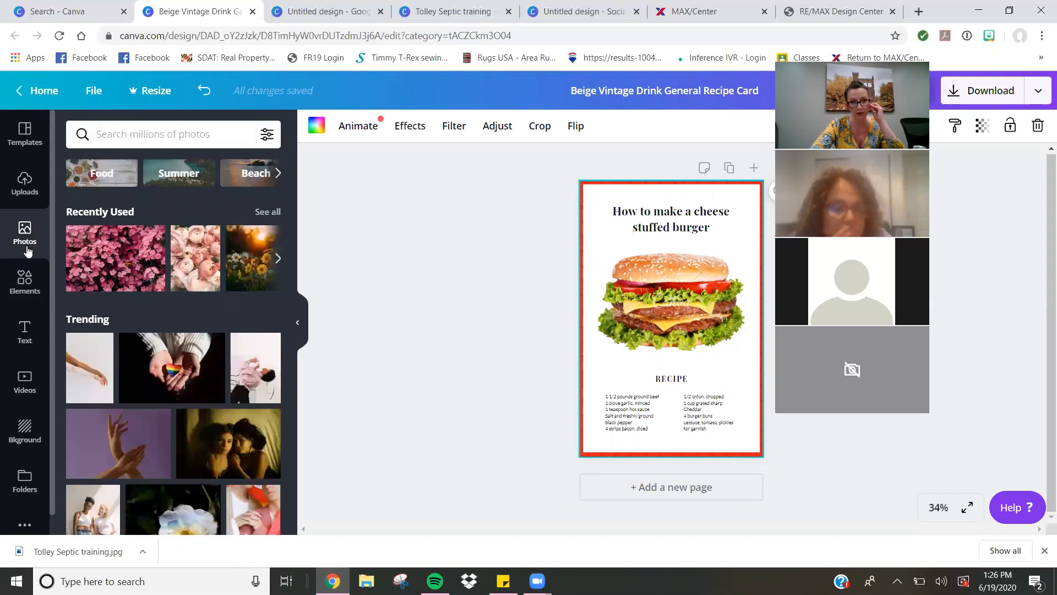
left_click_drag(292, 218, 363, 594)
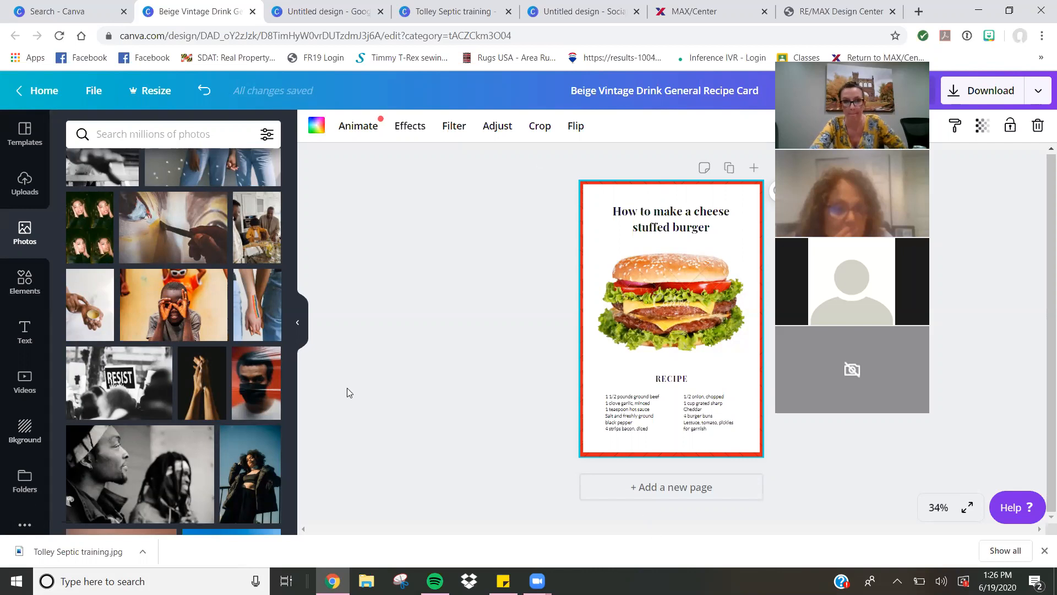
- Go back to the home page and browse the template categories from Instagram Posts down to Facebook Covers and Social Media
left_click(41, 99)
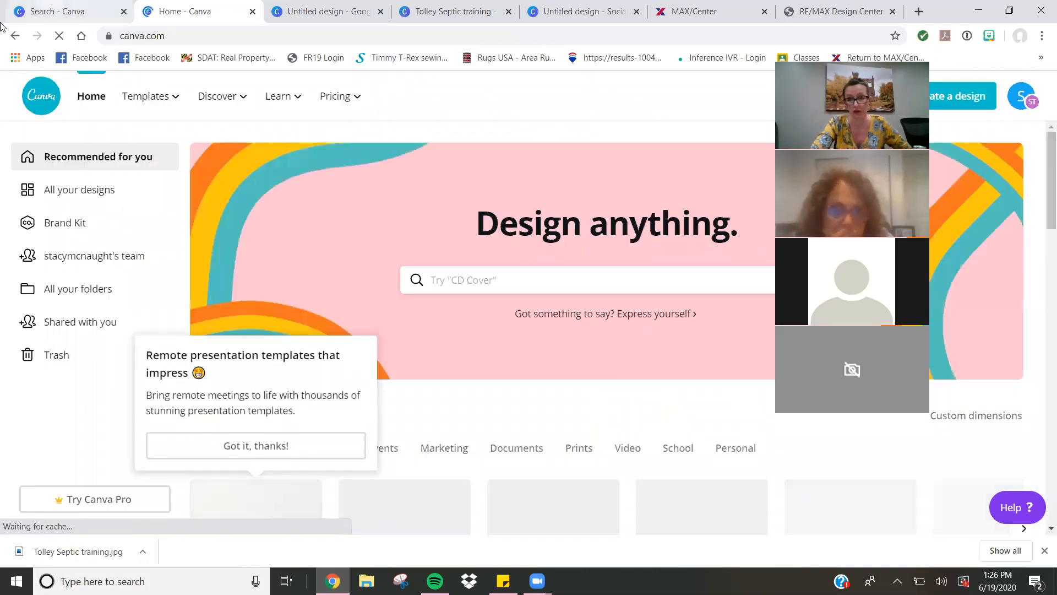
scroll(1041, 317, "down", 14)
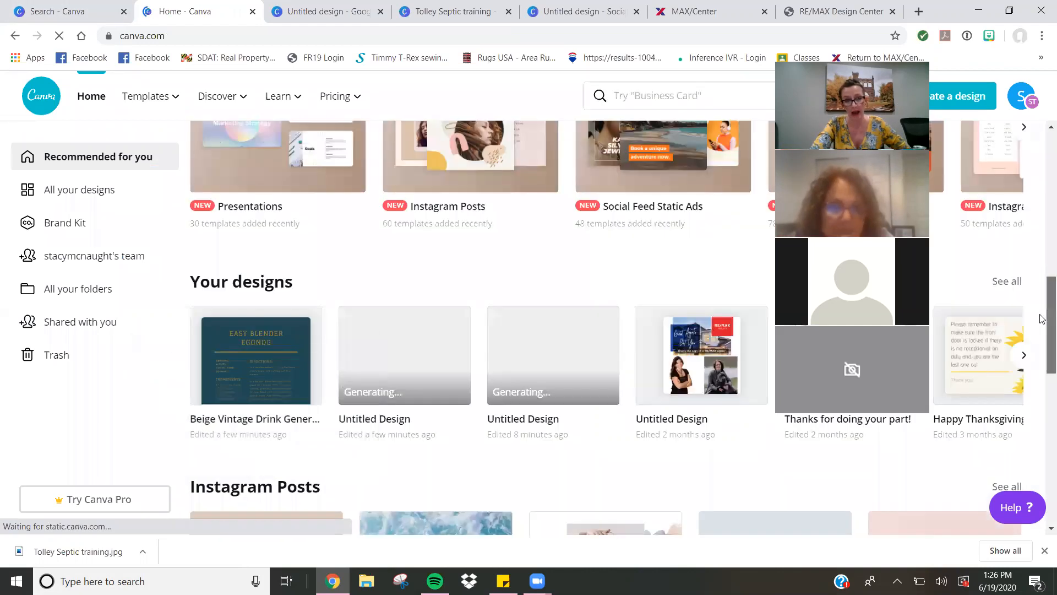
scroll(1042, 416, "down", 4)
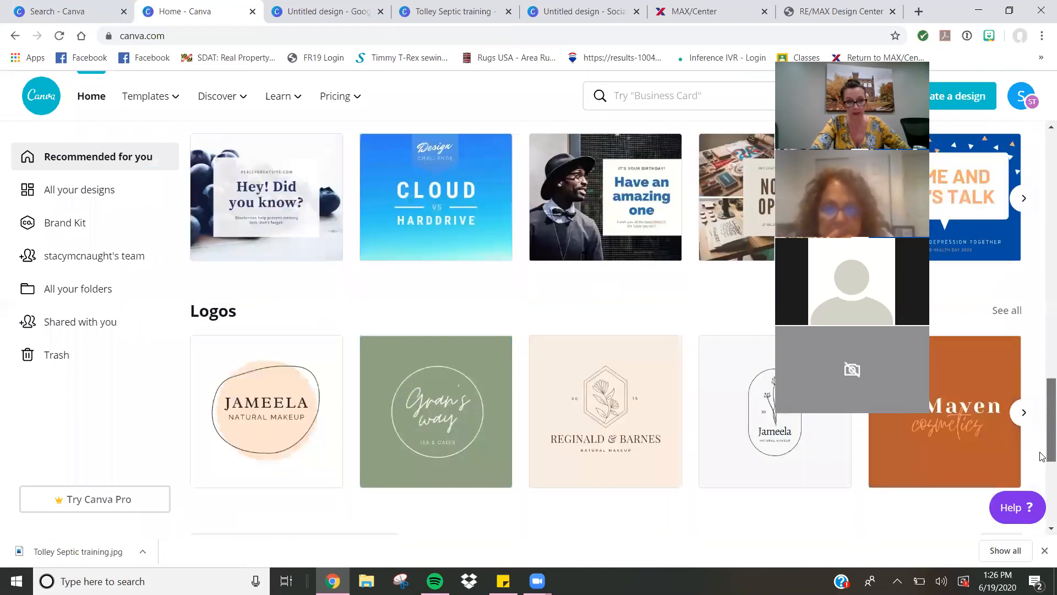
scroll(1042, 498, "down", 5)
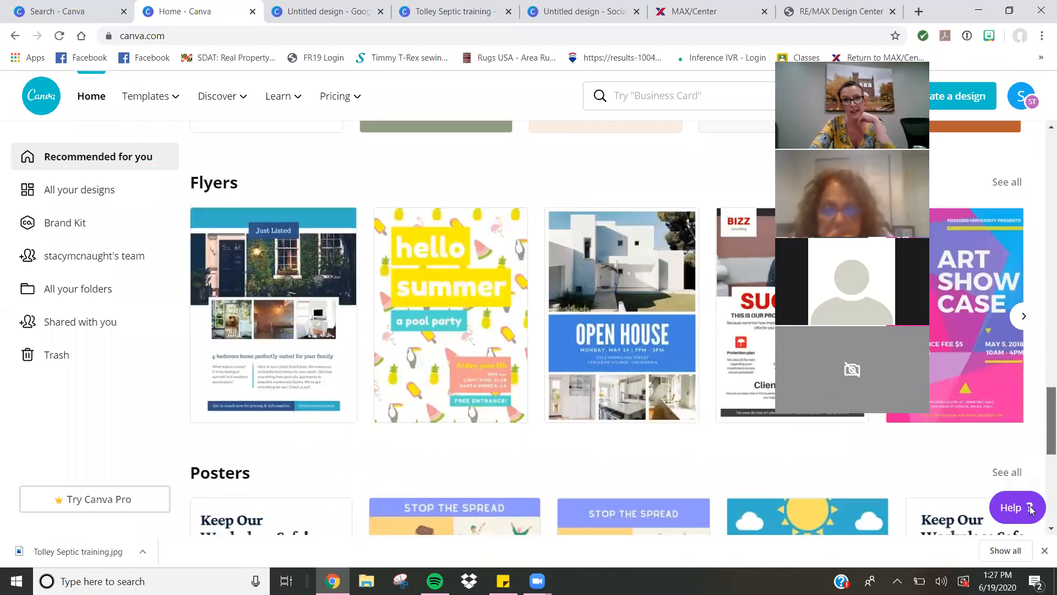
scroll(1028, 525, "down", 3)
scroll(1027, 528, "down", 6)
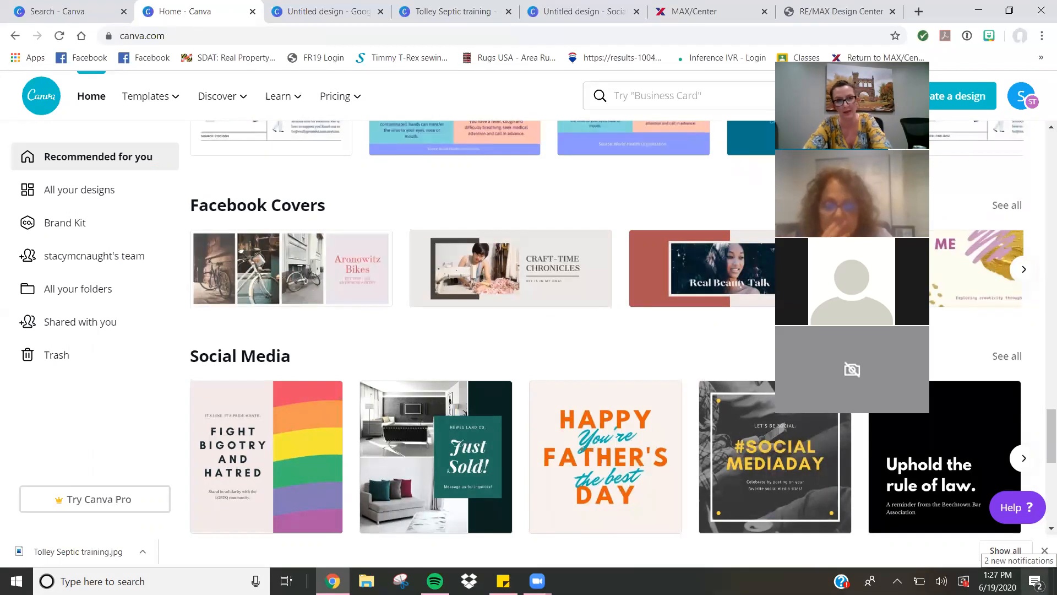
- View the Free, Pro and Enterprise pricing plans, and return the Recipe Card search tab to the Canva home page
left_click(344, 99)
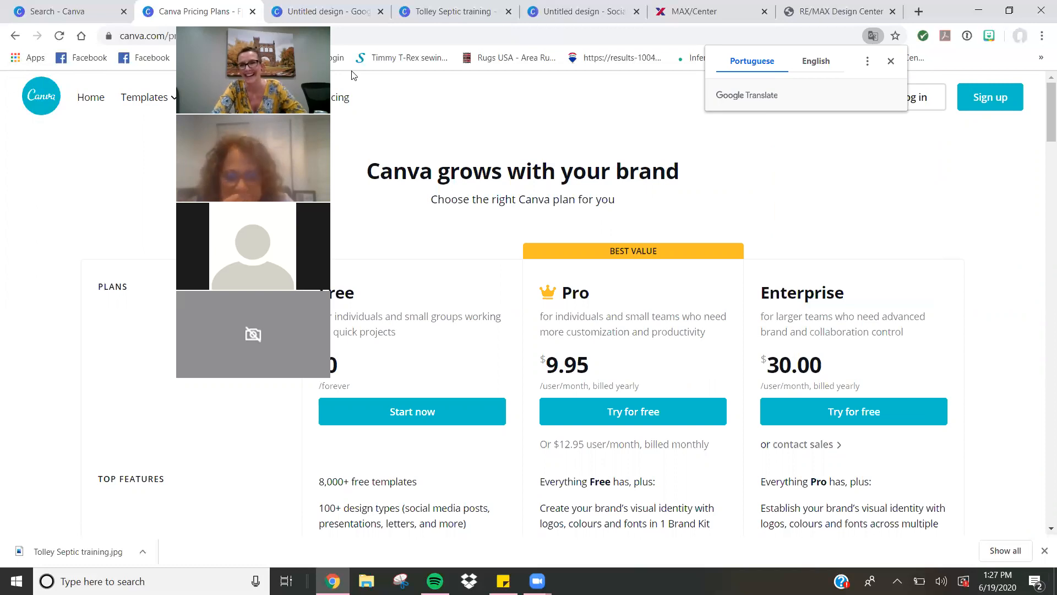
left_click_drag(1051, 127, 1040, 45)
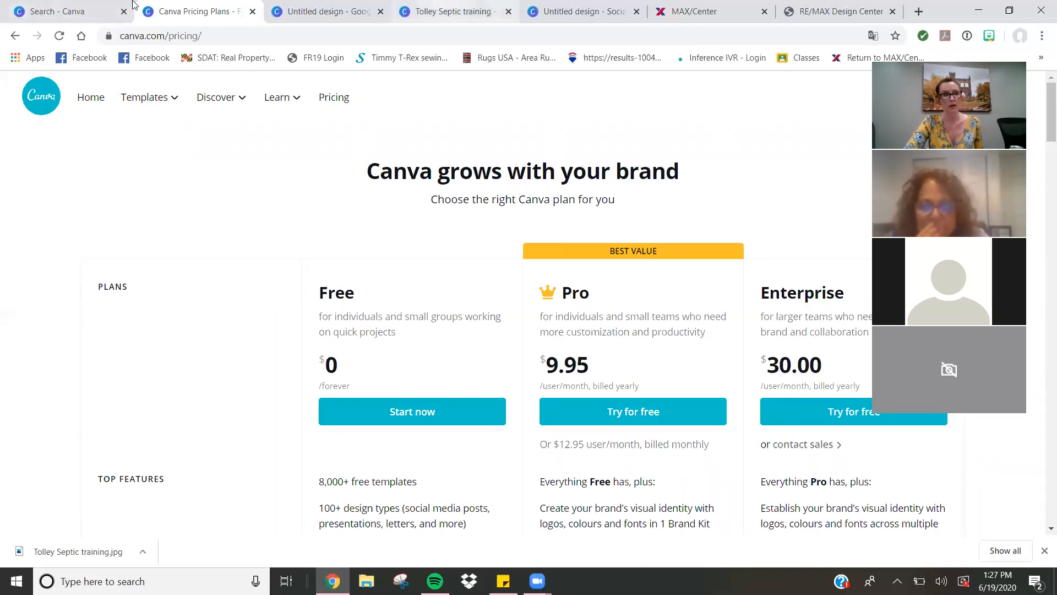
left_click(26, 5)
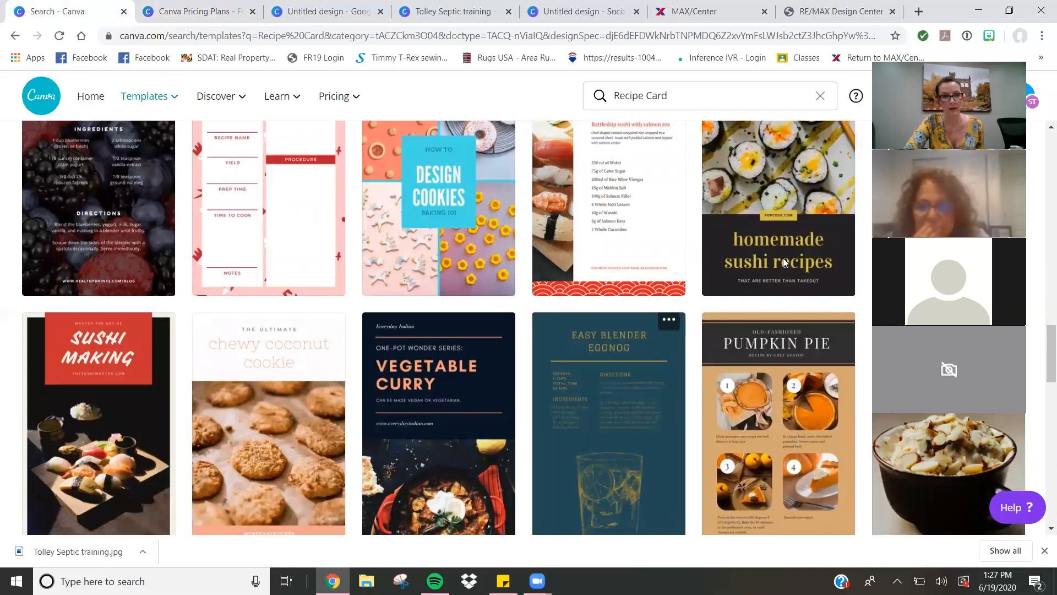
left_click_drag(1051, 353, 1042, 7)
left_click(48, 89)
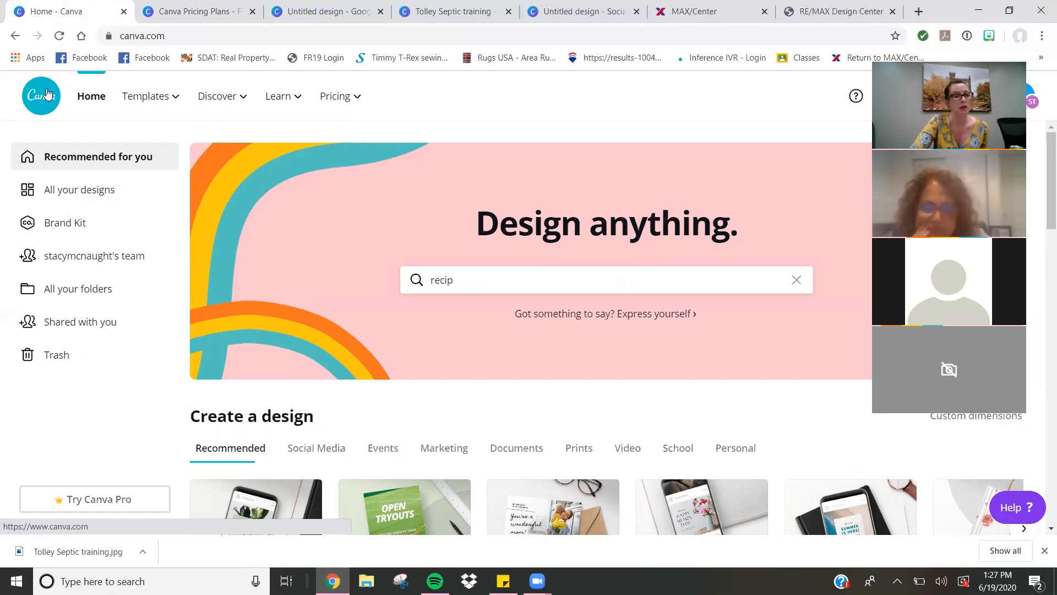
- Look through the Pricing and Learn options and open the Design School Tutorials page
left_click(209, 97)
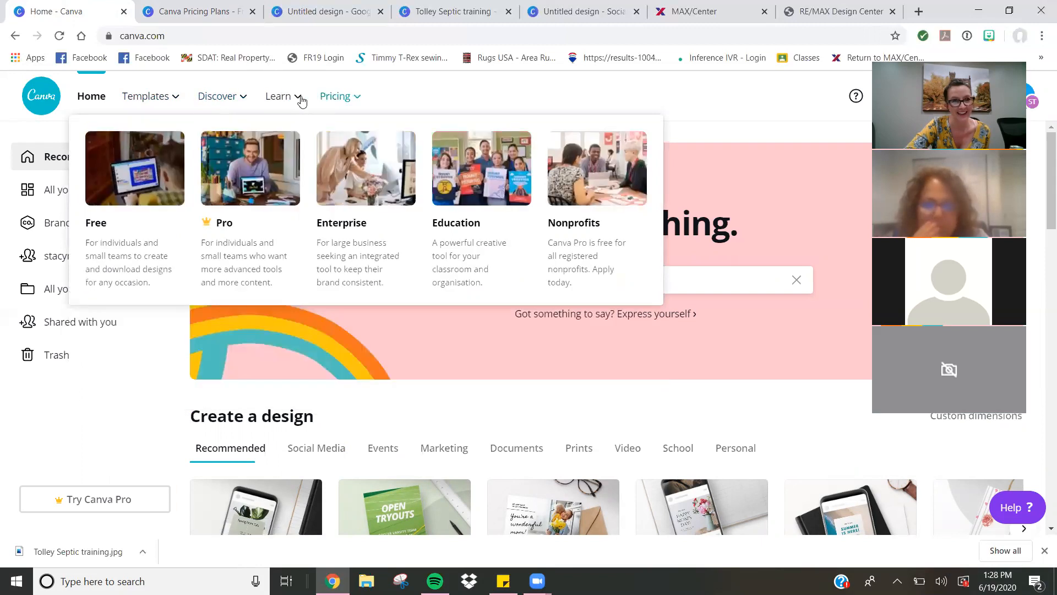
mouse_move(301, 101)
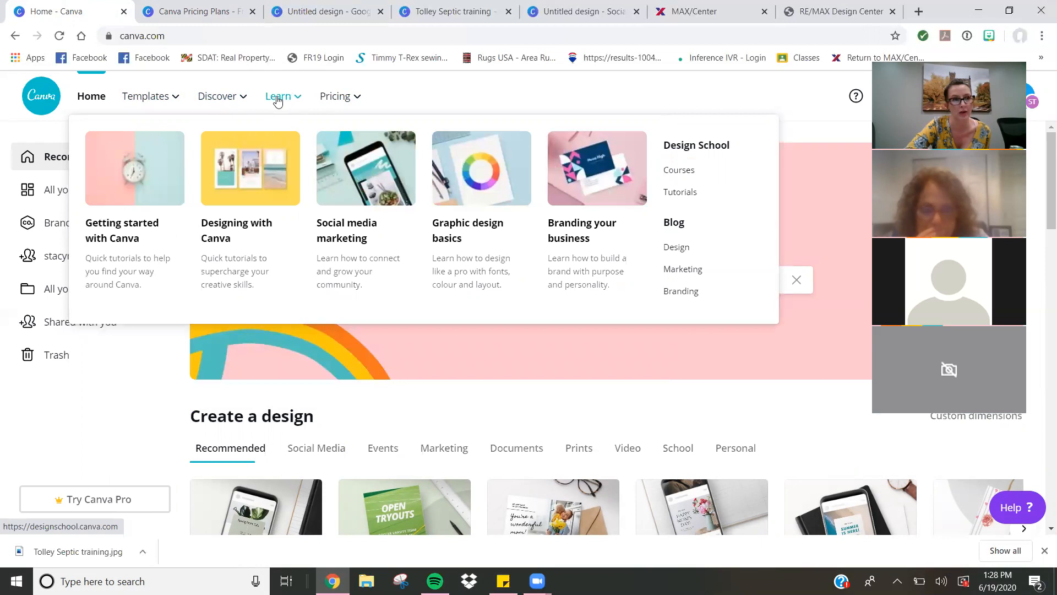
left_click(682, 193)
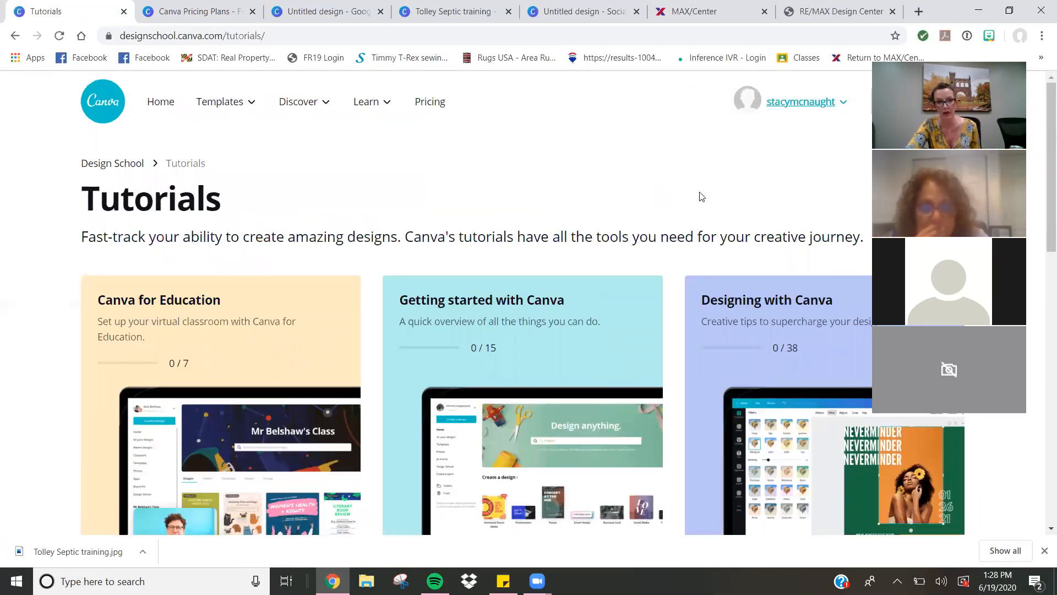
left_click_drag(1048, 154, 969, 26)
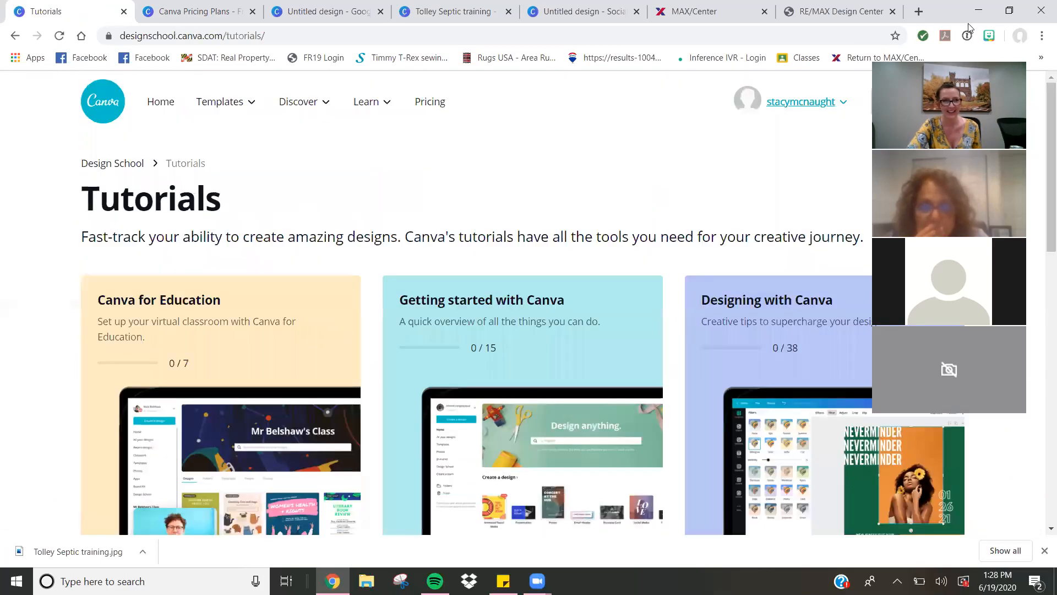
- Return from the tutorials to the home page and review the saved designs and the recommended design types
left_click(160, 104)
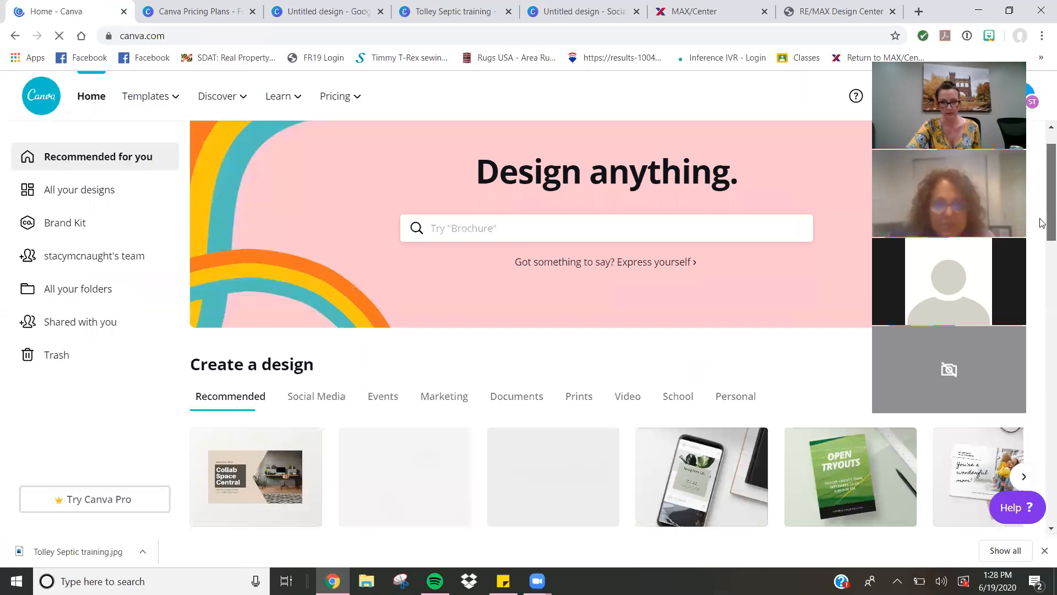
scroll(1042, 260, "down", 5)
left_click_drag(1042, 260, 1043, 335)
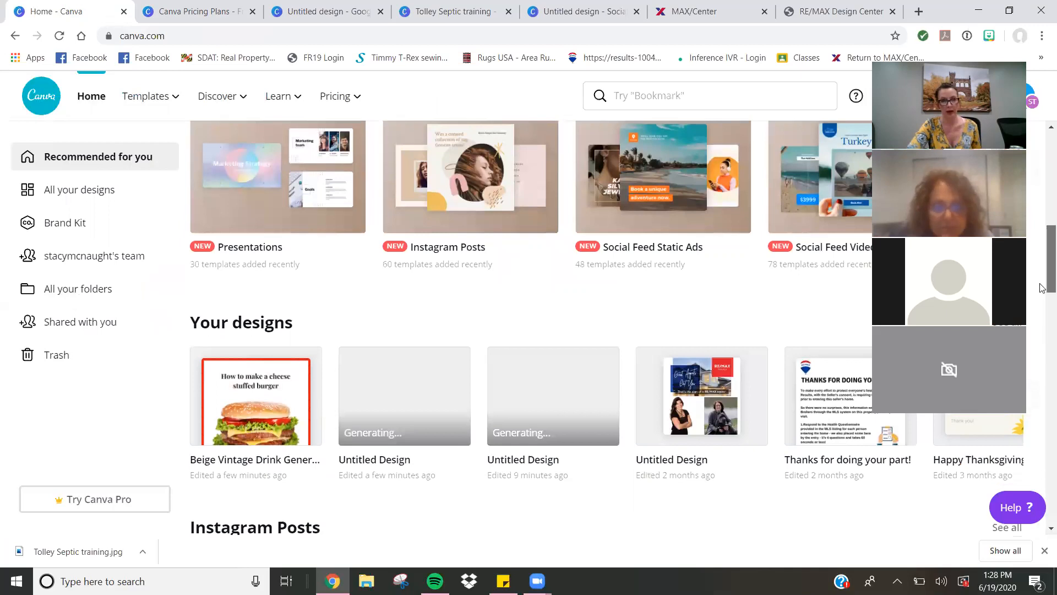
scroll(1042, 288, "up", 6)
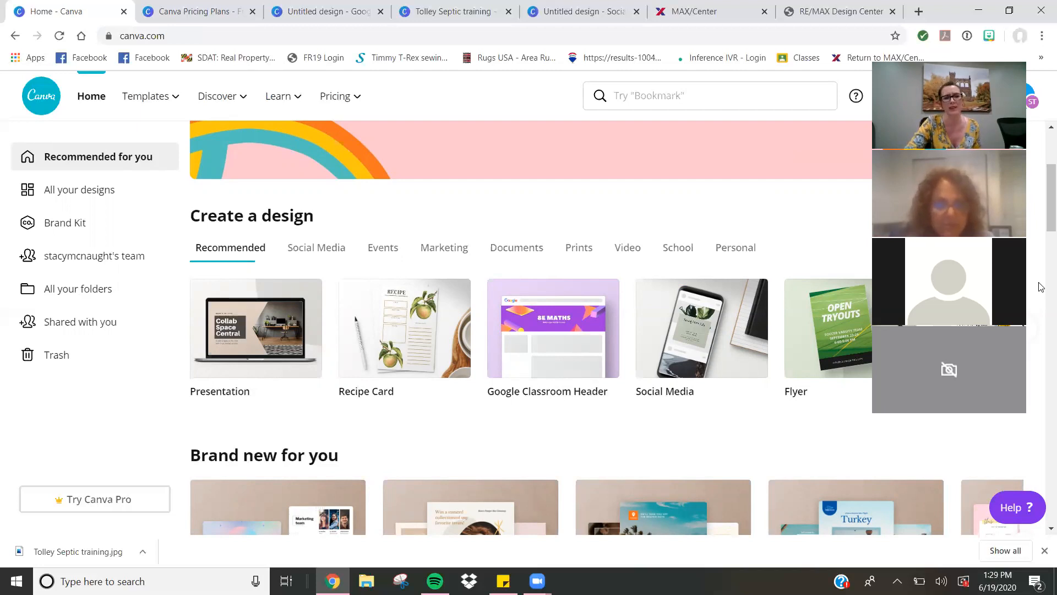
- Minimize the browser, launch Vysor and start mirroring the connected SM A102U phone in its own window
left_click(17, 581)
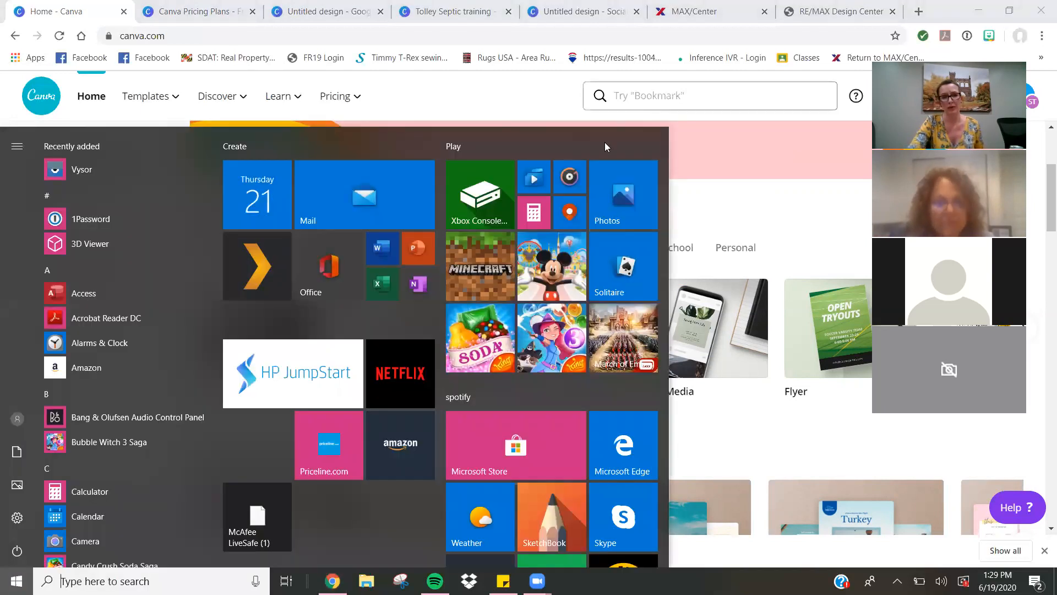
left_click(437, 89)
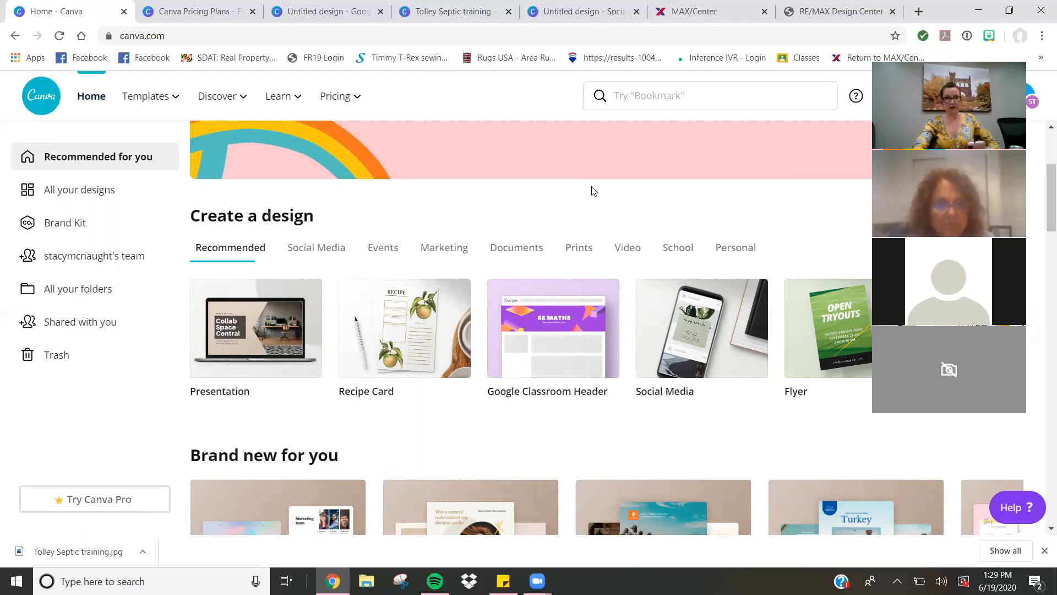
left_click(979, 7)
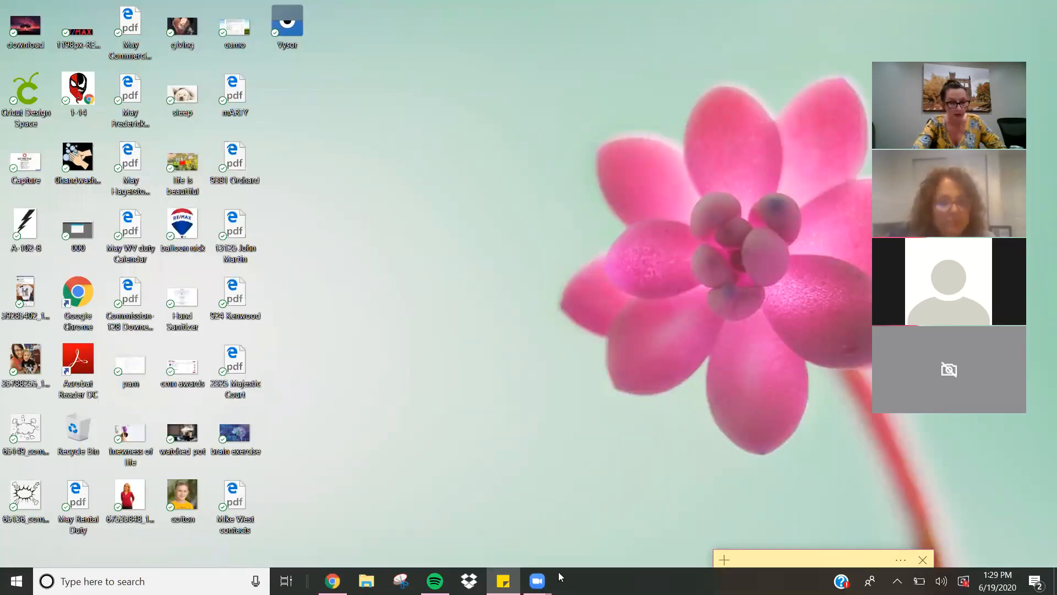
key("super")
type("vys")
left_click(129, 214)
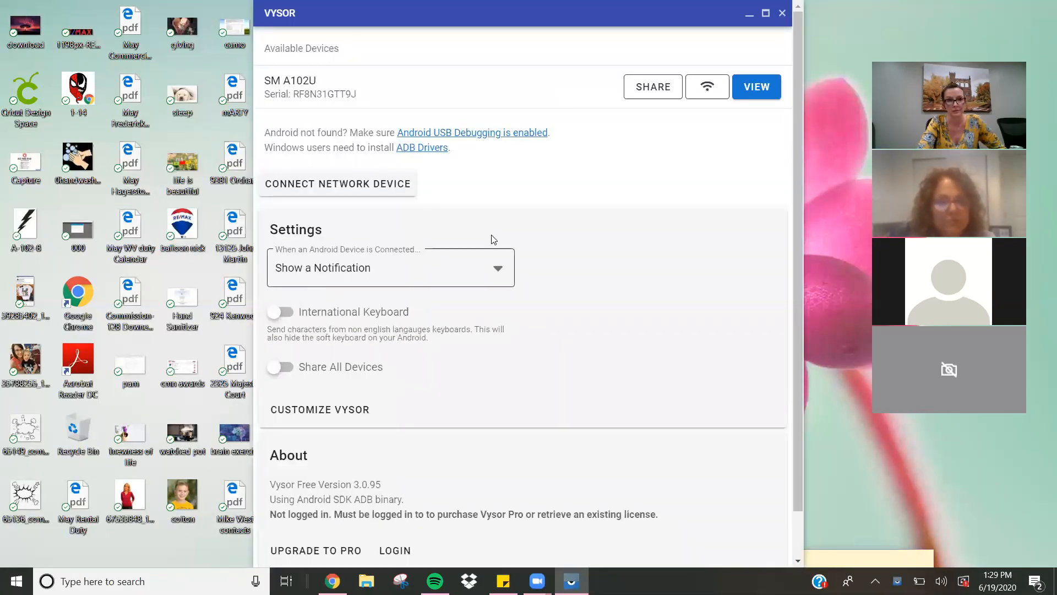
left_click(749, 90)
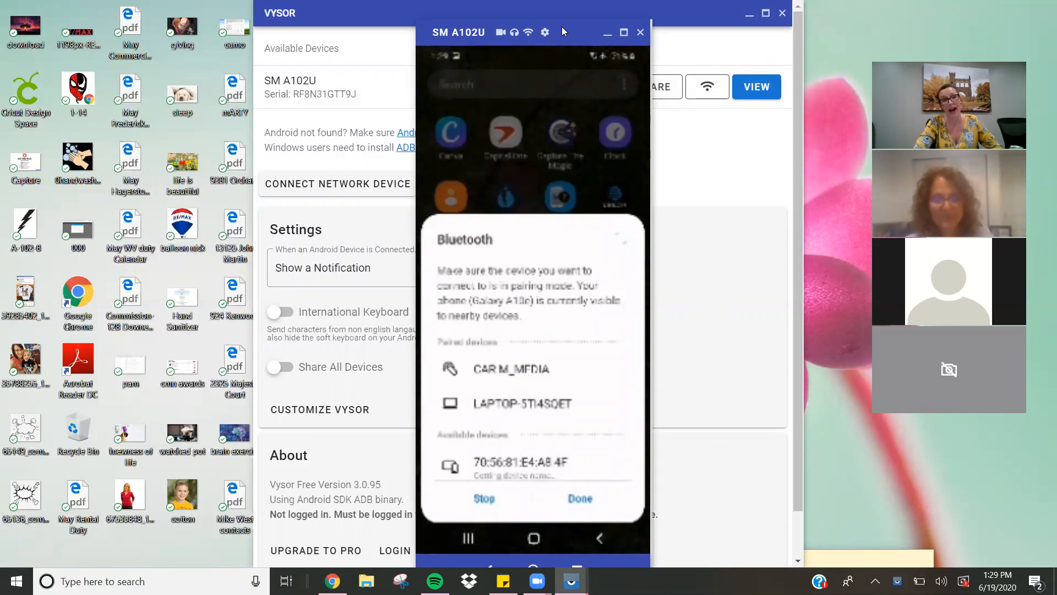
left_click_drag(547, 34, 466, 48)
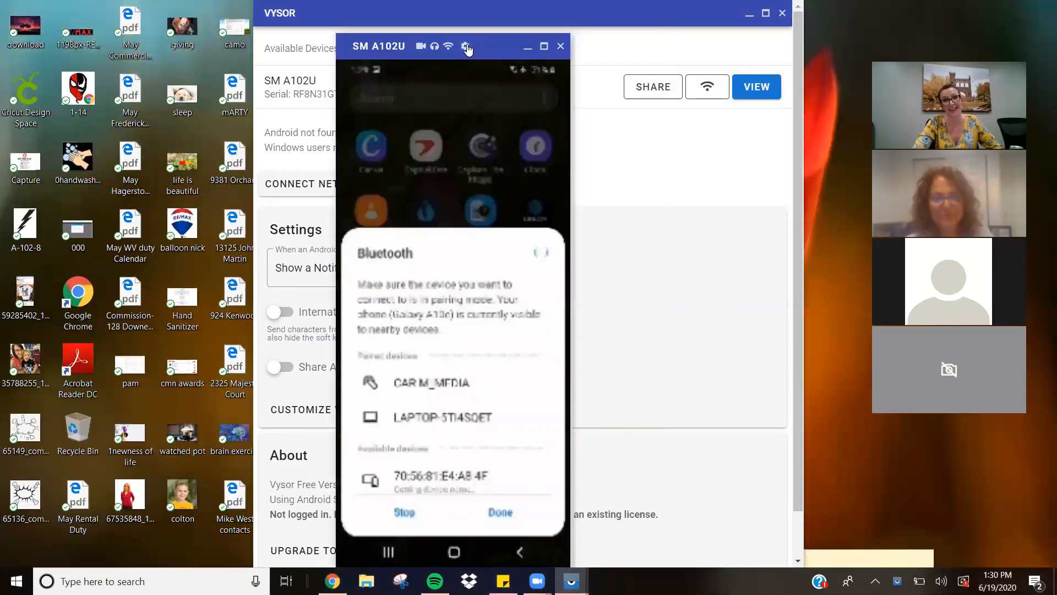
- Open the mirrored phone's Vysor settings and try to set the image bitrate to 6Mbit
left_click(466, 46)
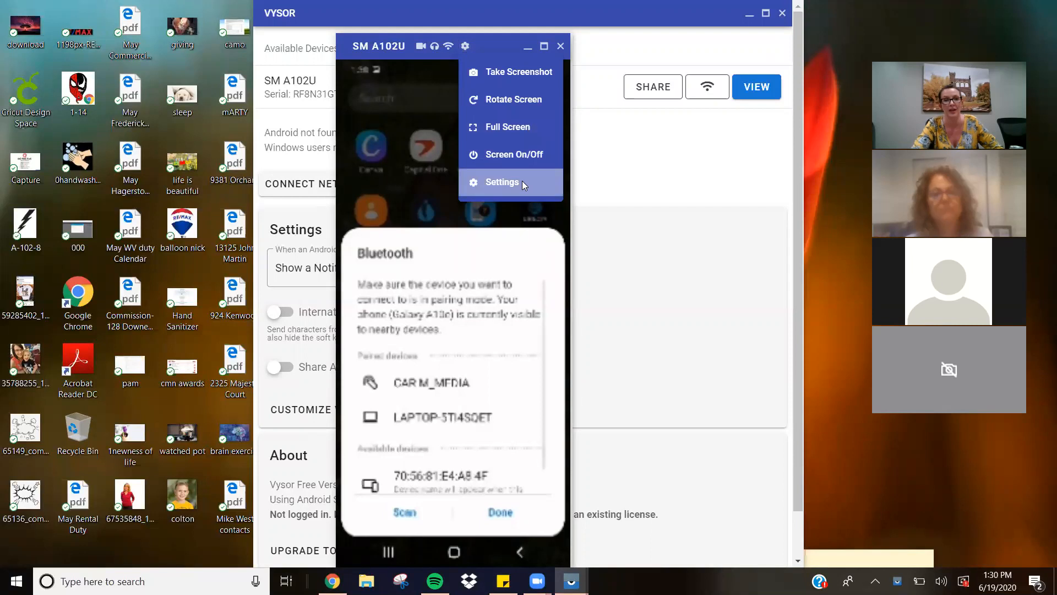
left_click(501, 182)
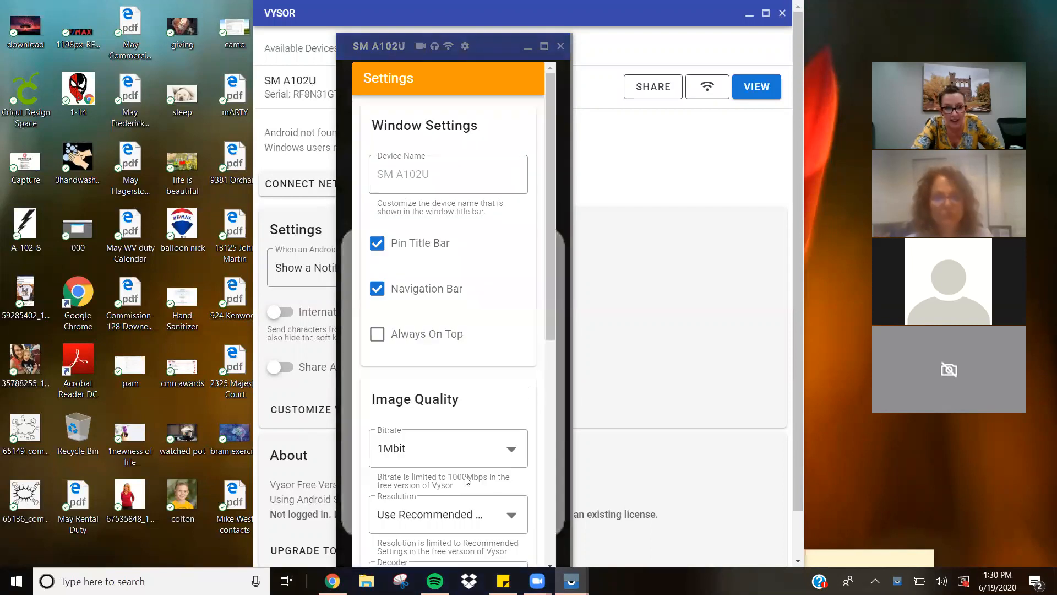
left_click(467, 448)
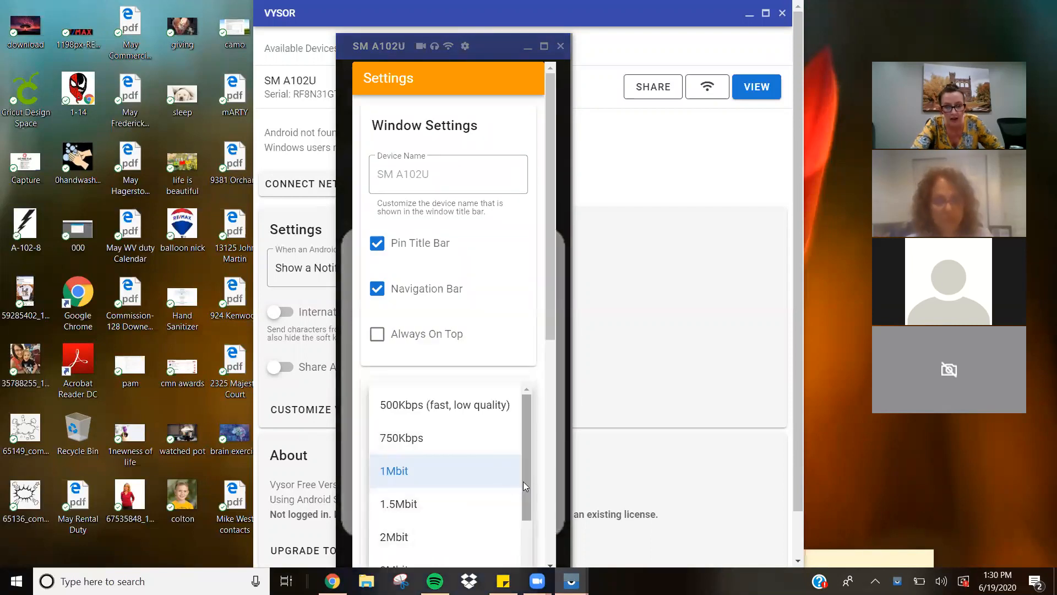
scroll(525, 486, "down", 3)
left_click(405, 534)
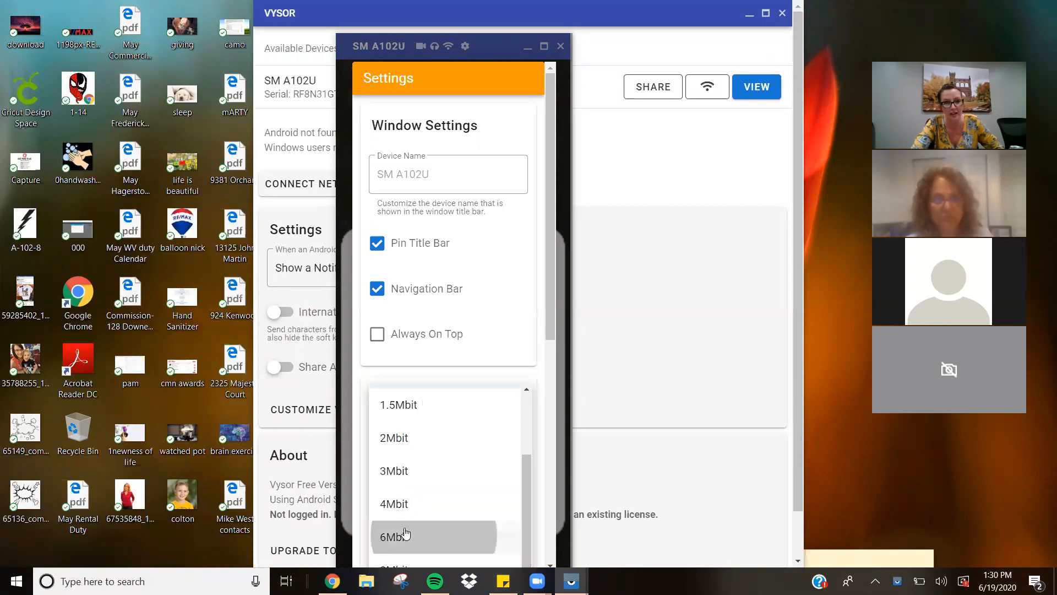
- Try the High default for the mirrored phone's image quality and accept the settings
left_click_drag(553, 170, 544, 367)
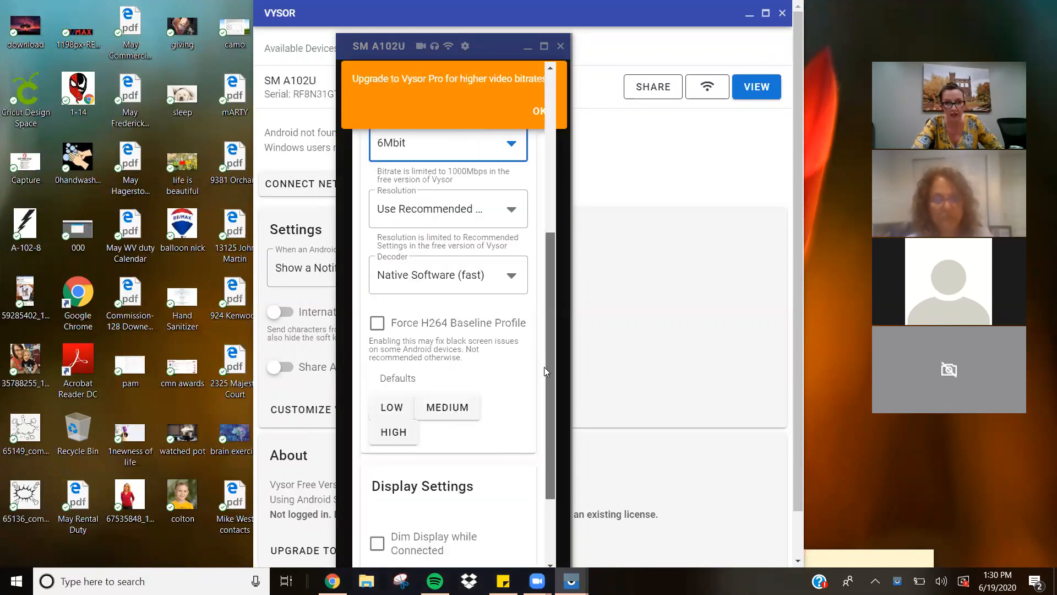
scroll(544, 369, "down", 2)
left_click(408, 319)
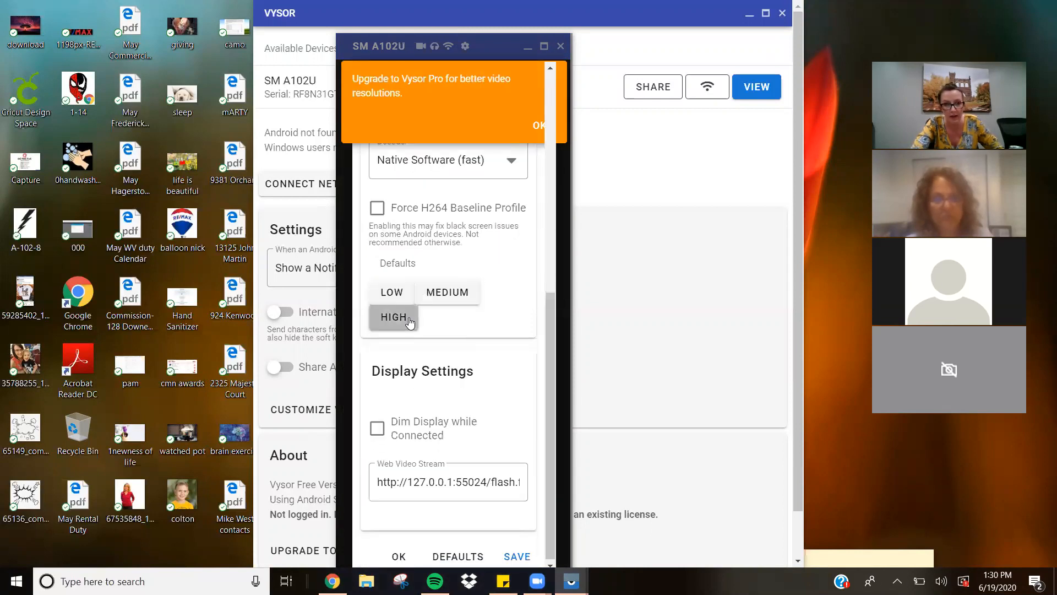
left_click_drag(552, 370, 532, 460)
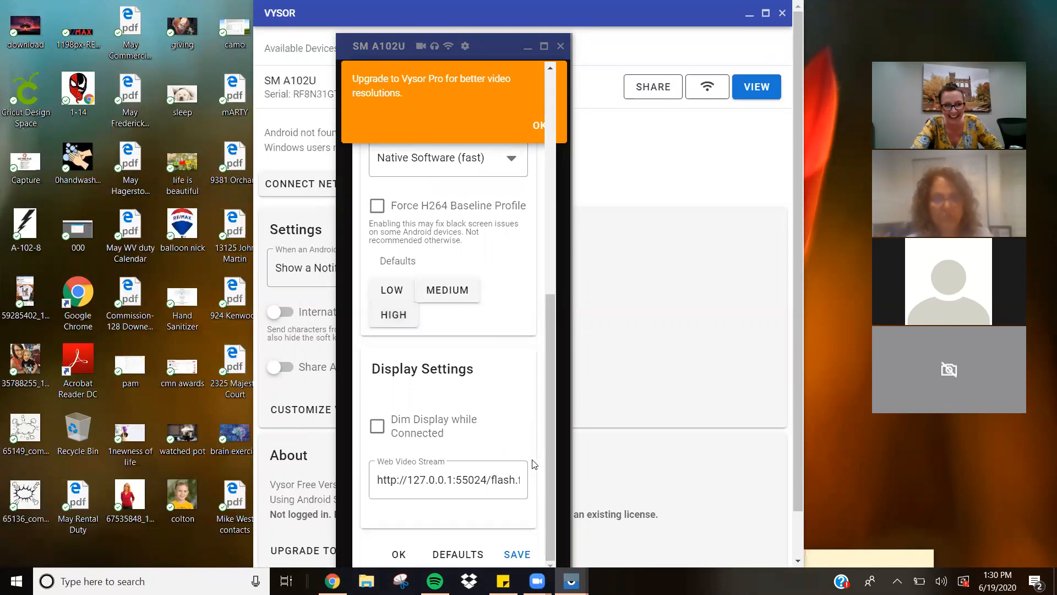
left_click(397, 553)
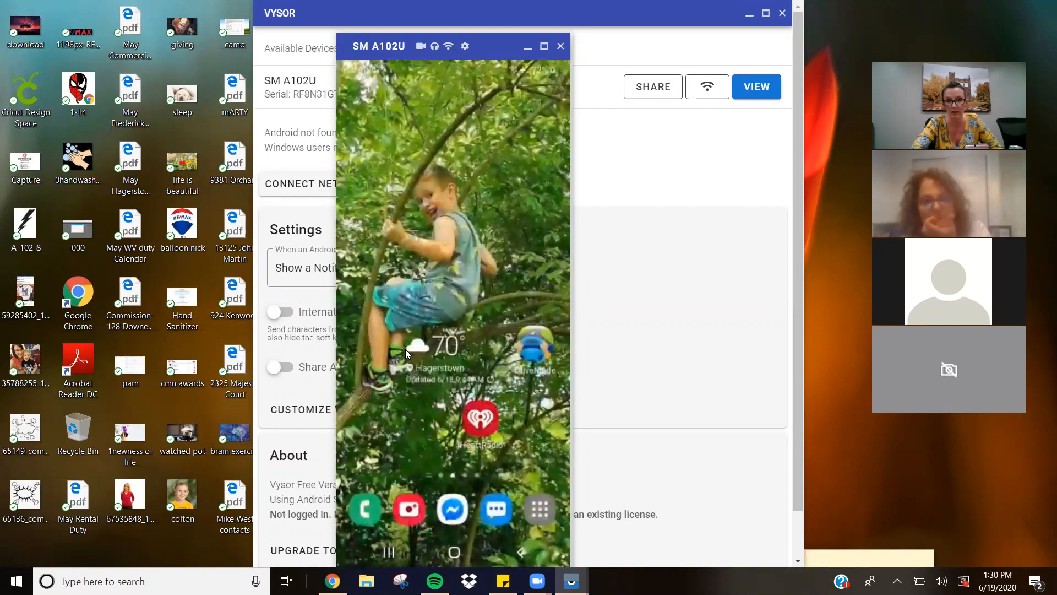
- Minimize the Vysor device list, maximize the mirrored phone window and search the music for "home"
left_click(749, 13)
left_click(544, 48)
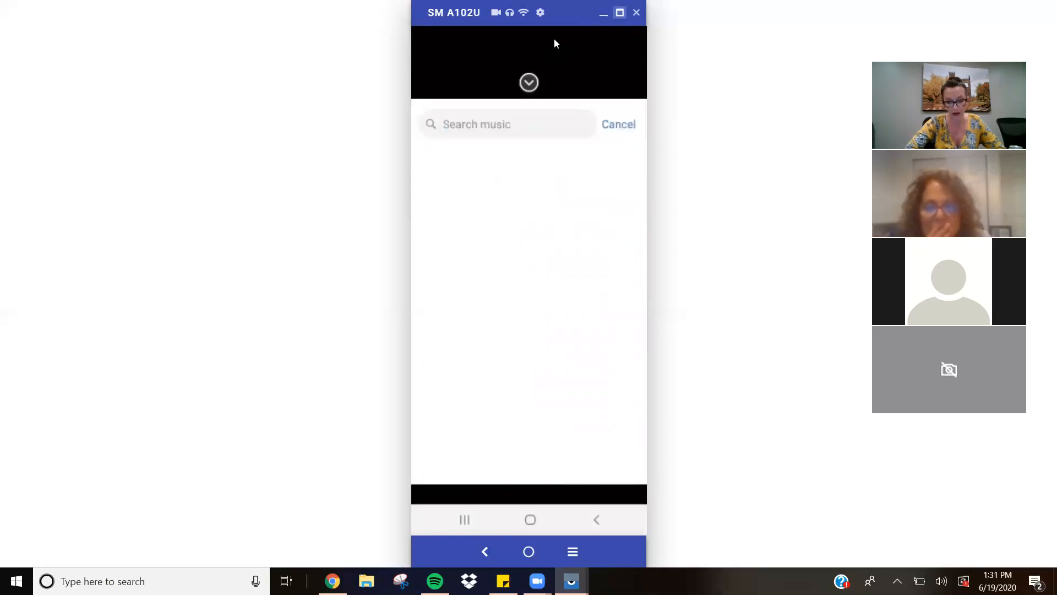
type("home")
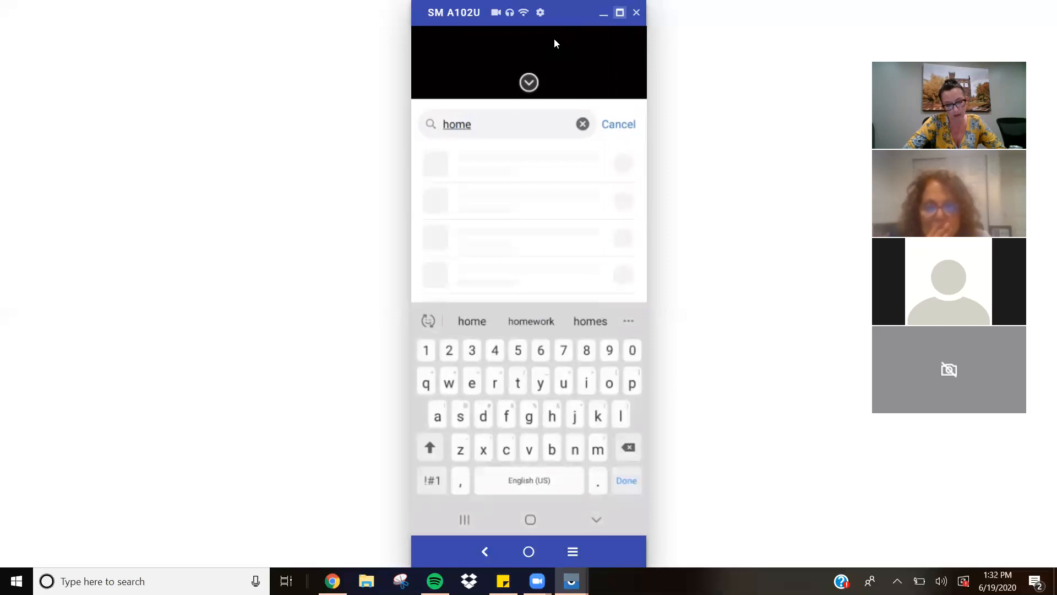
key("Return")
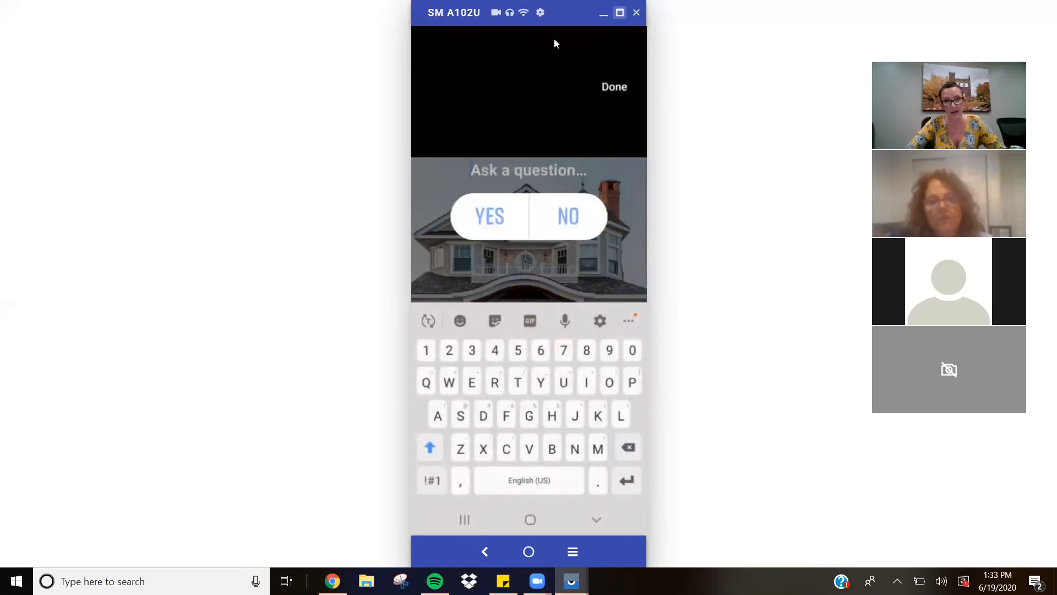
- Fill in the poll over the house photo with the question "Tradition" and the answers "Traditional" and "Contemporary"
type("Tradition")
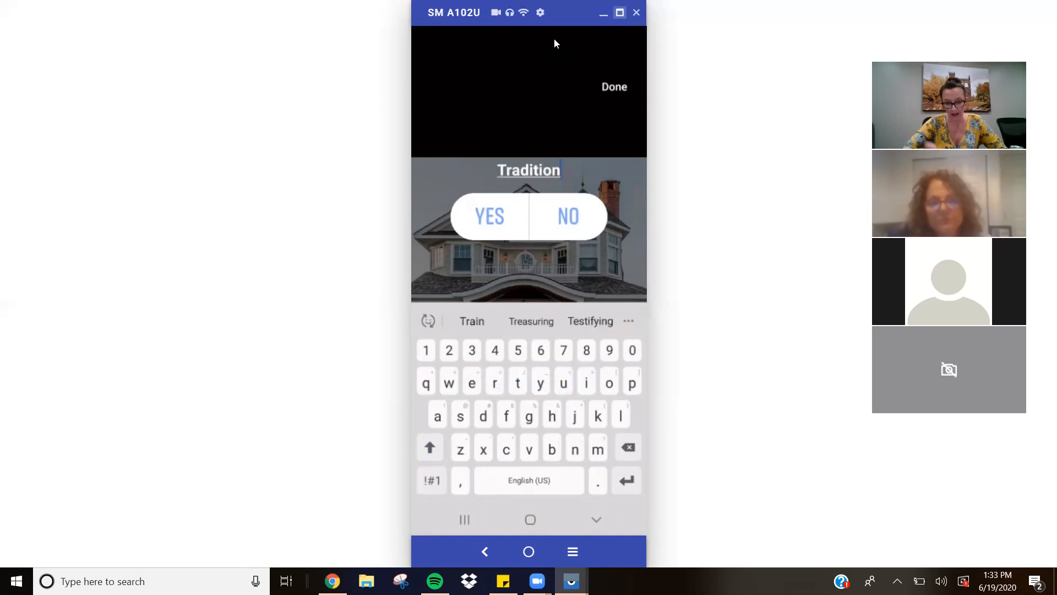
key("Tab")
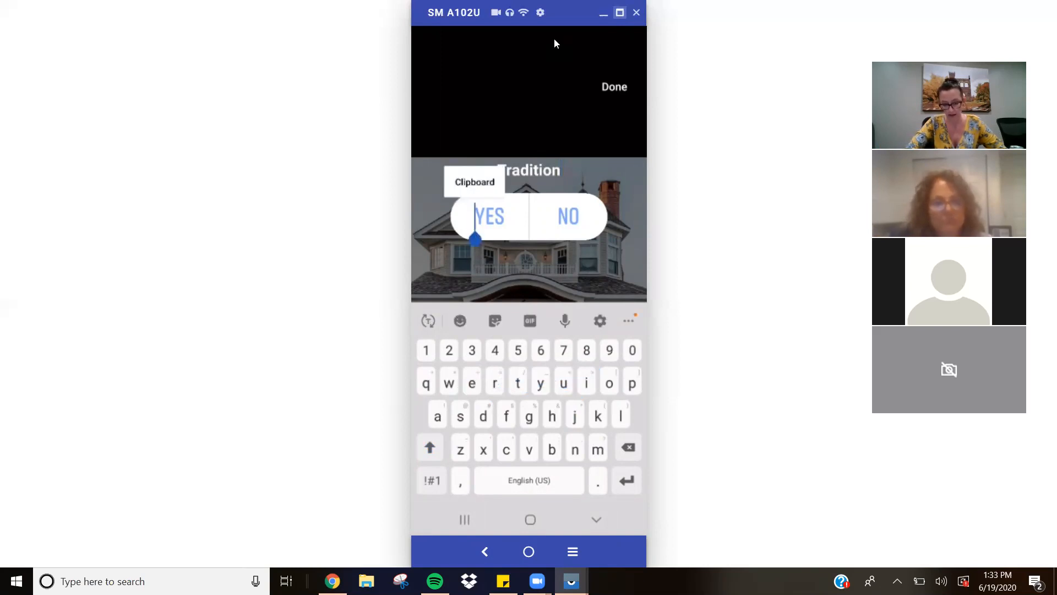
type("tradit")
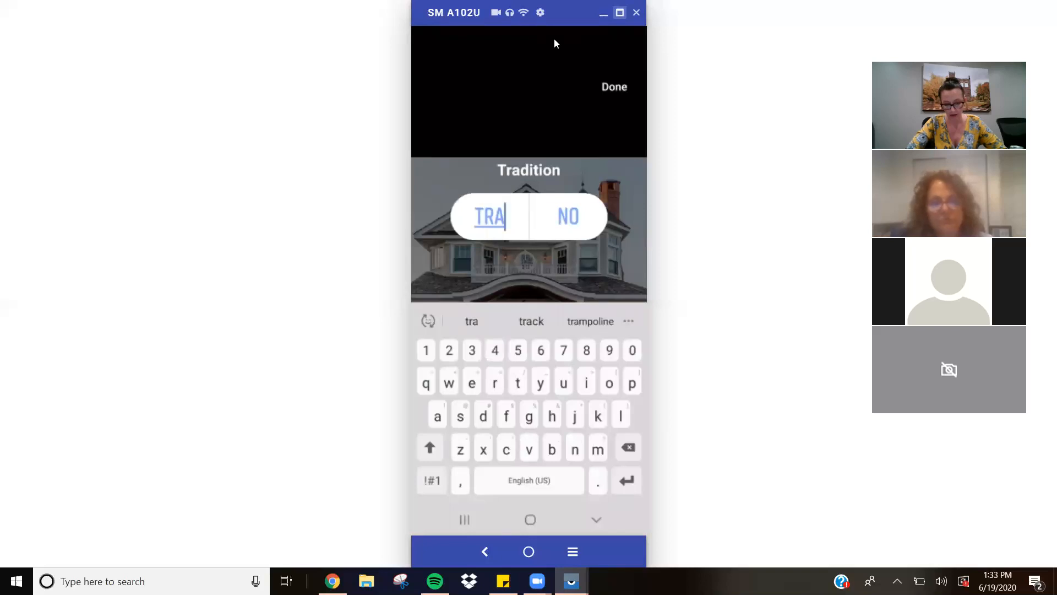
type("ional")
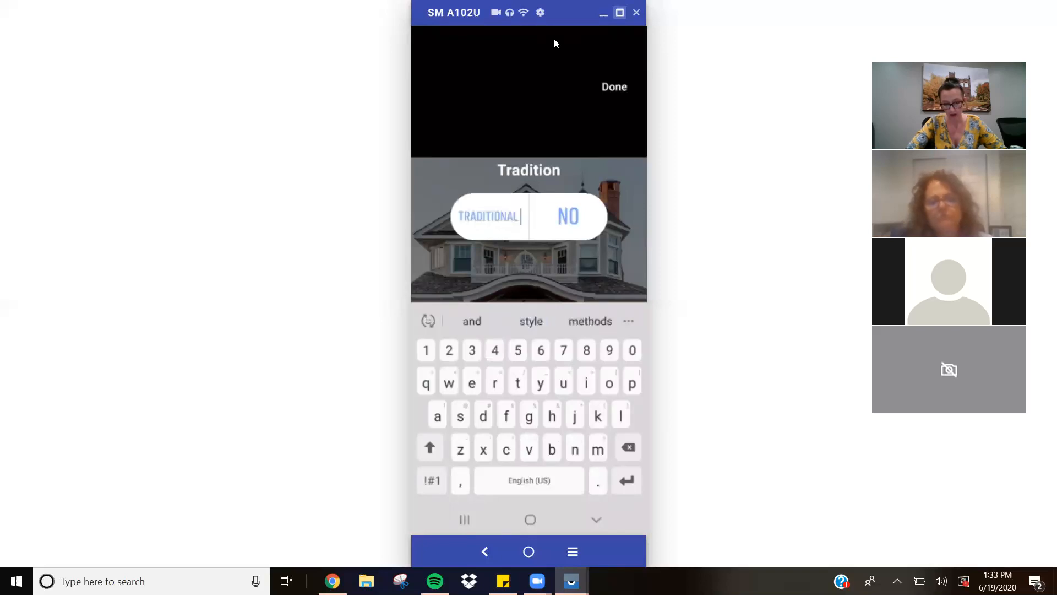
type("co")
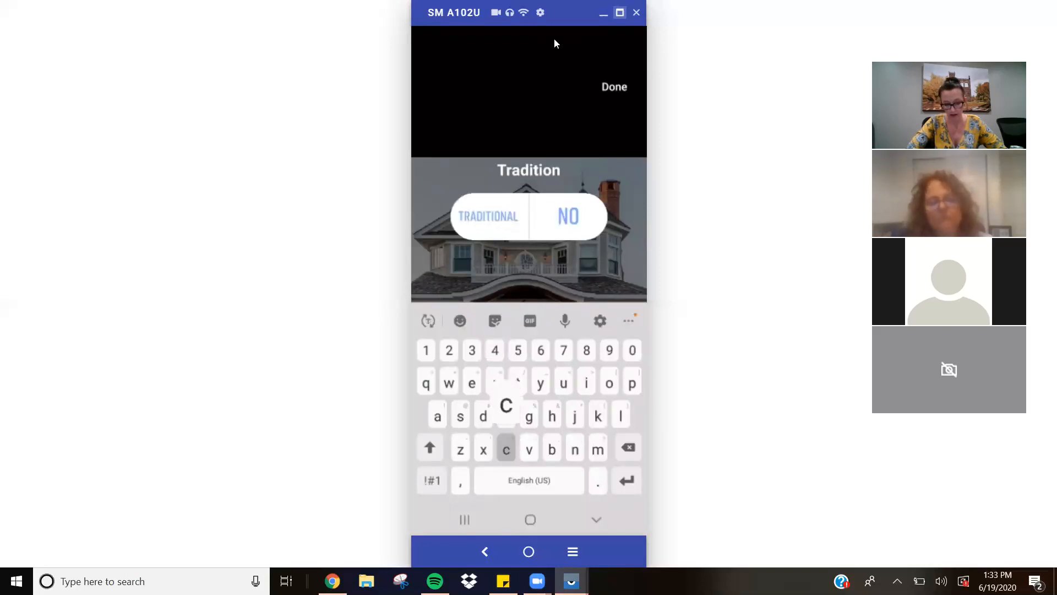
type("nte")
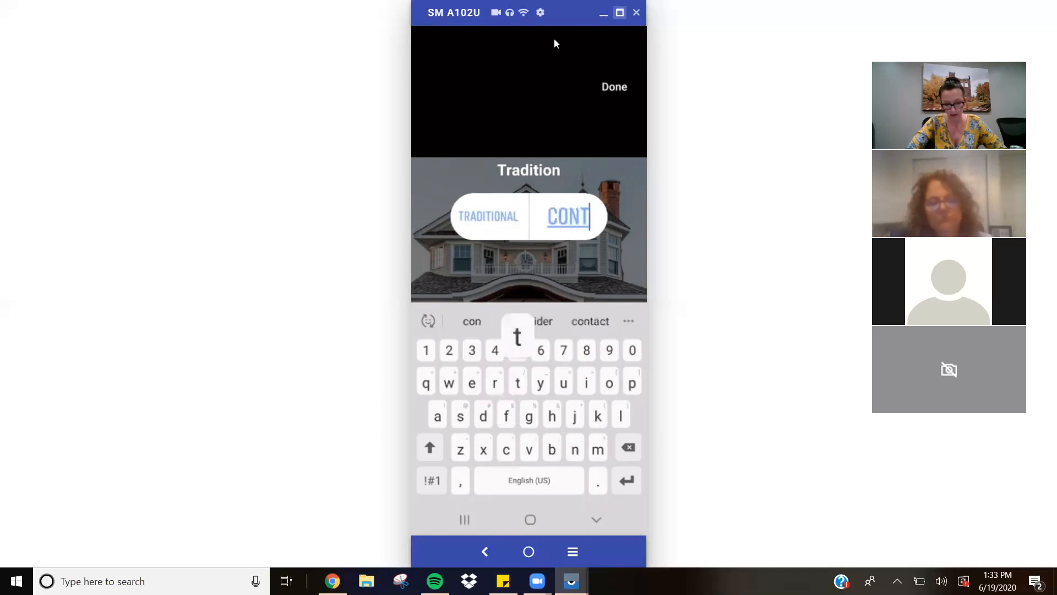
type("mporary")
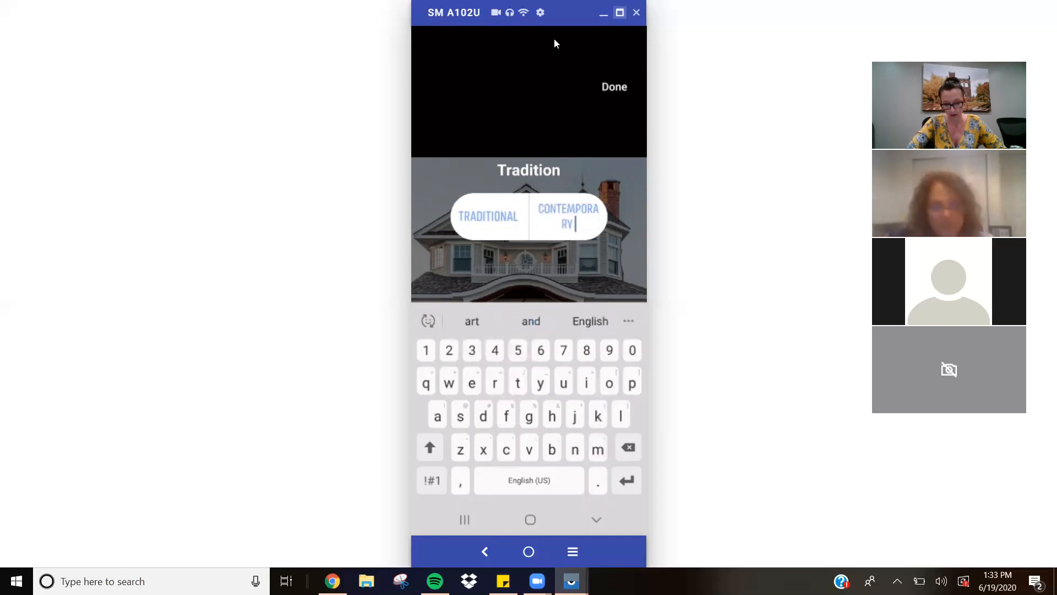
- Clear the "Tradition" question text from the poll, leaving its two answer options in place
left_click(543, 170)
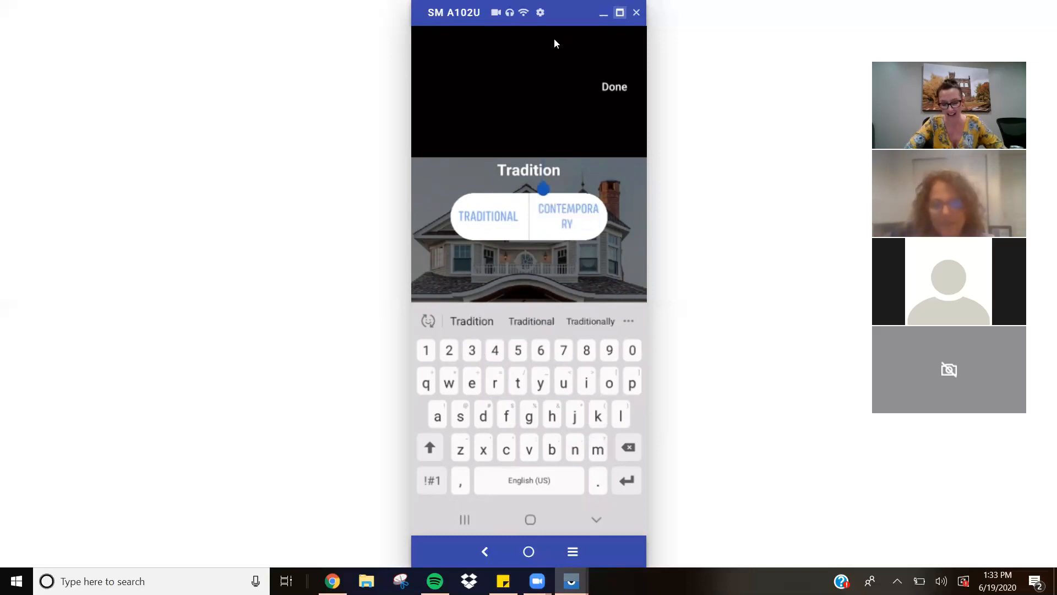
key("BackSpace")
key("BackSpace")
key("BackSpace")
key("BackSpace")
key("BackSpace")
key("BackSpace")
key("BackSpace")
key("BackSpace")
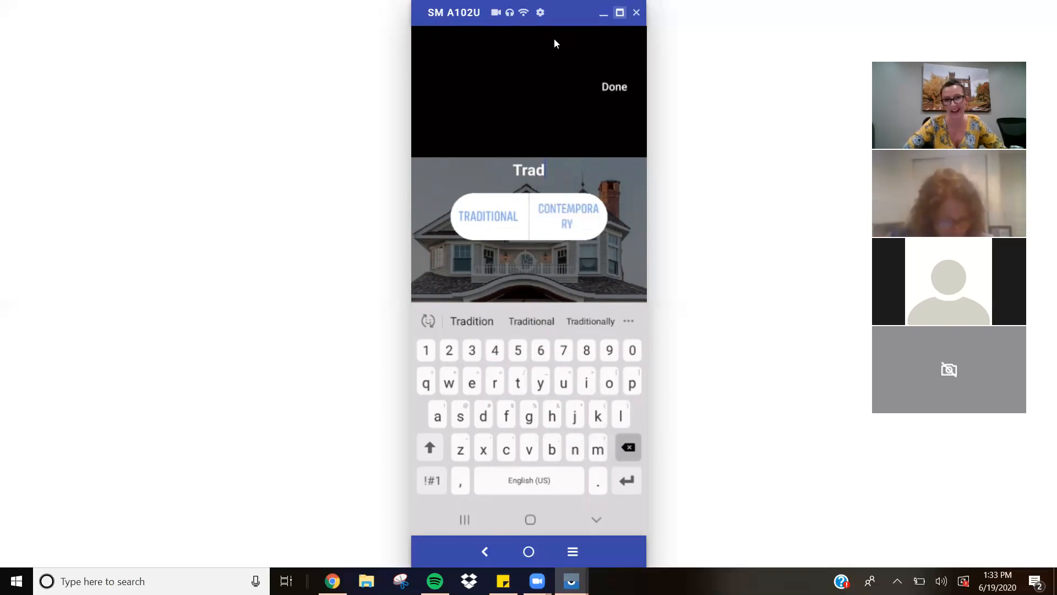
type("l")
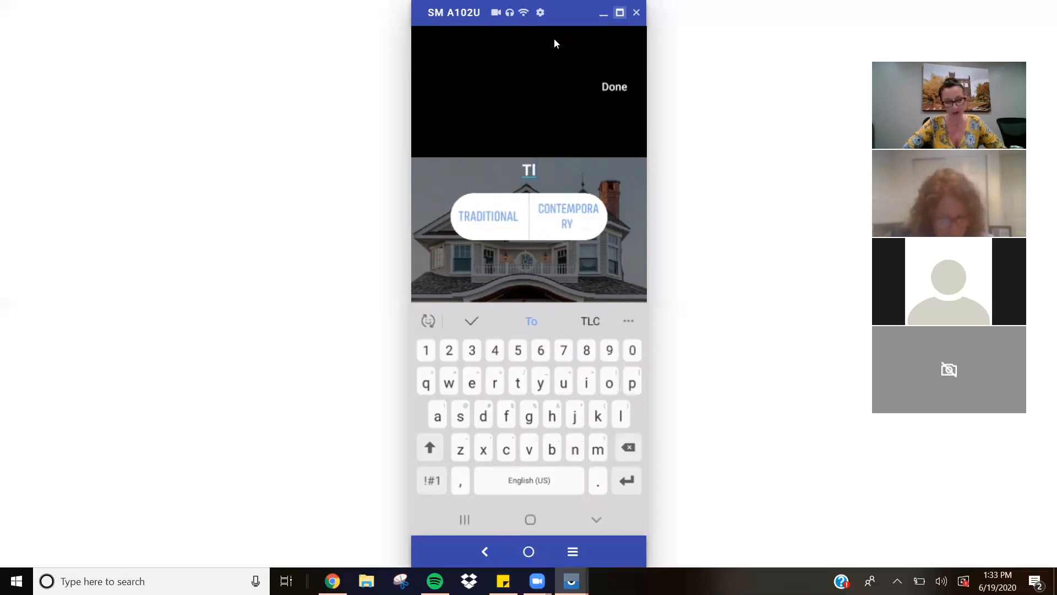
key("BackSpace")
key("BackSpace")
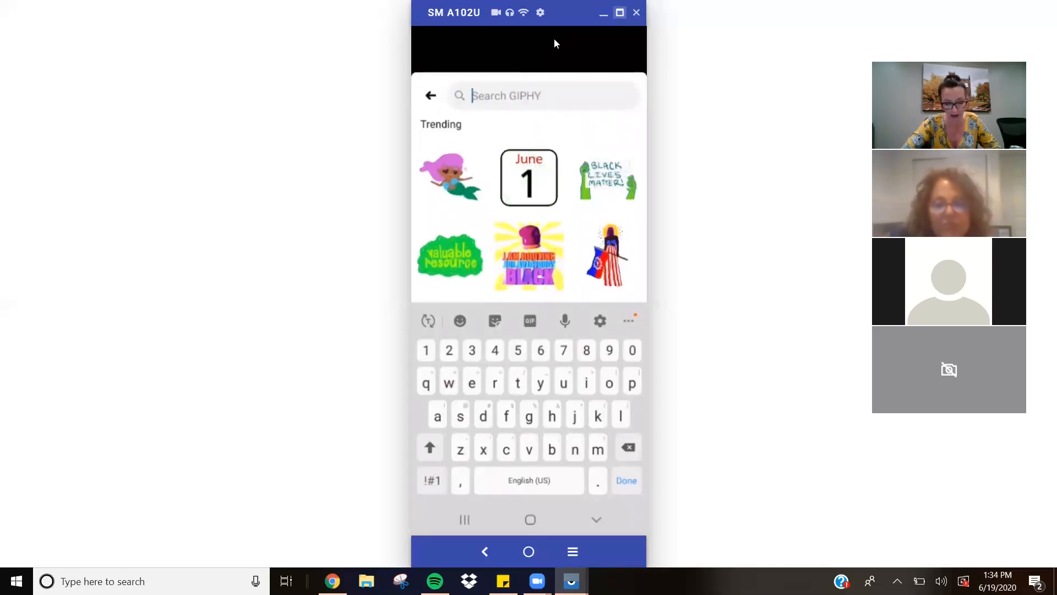
- Search the GIPHY stickers for "yay"
type("yay")
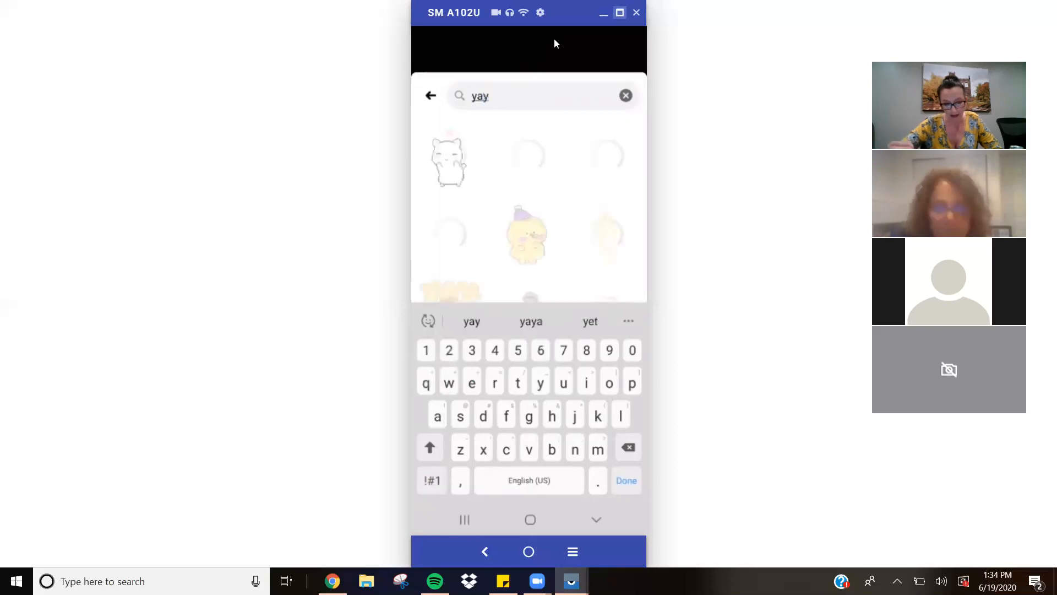
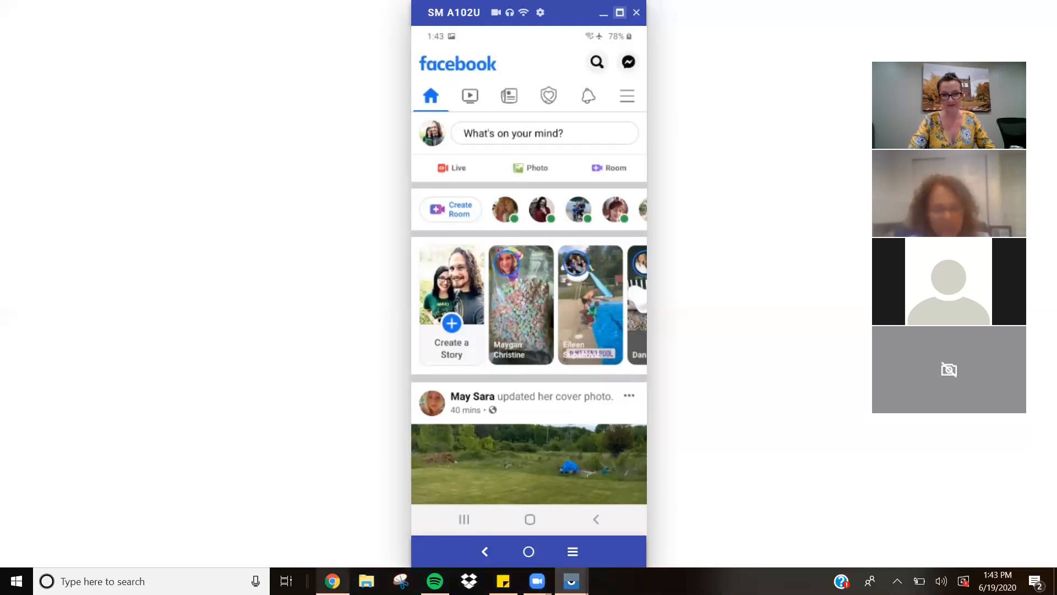
- Switch back to Canva in Chrome, start a blank design from the recent "recipe card" search and browse its templates
left_click(332, 581)
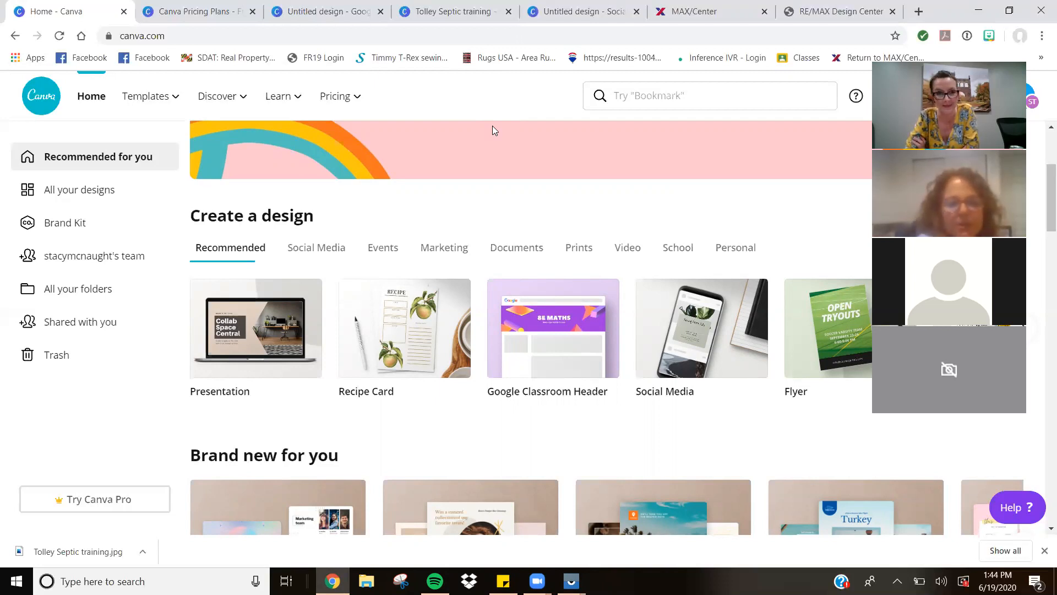
left_click(691, 95)
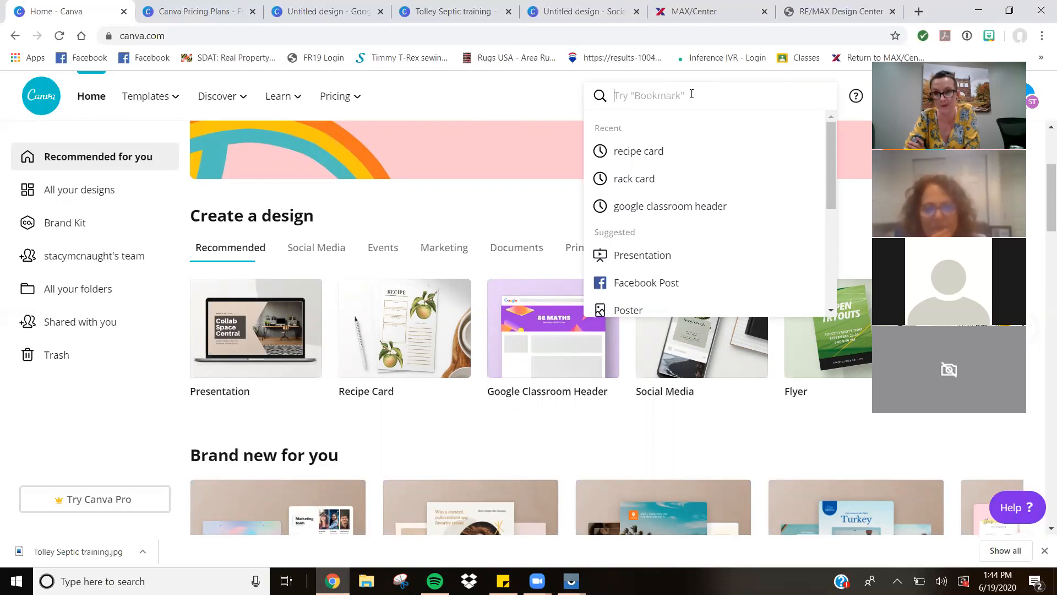
left_click(642, 152)
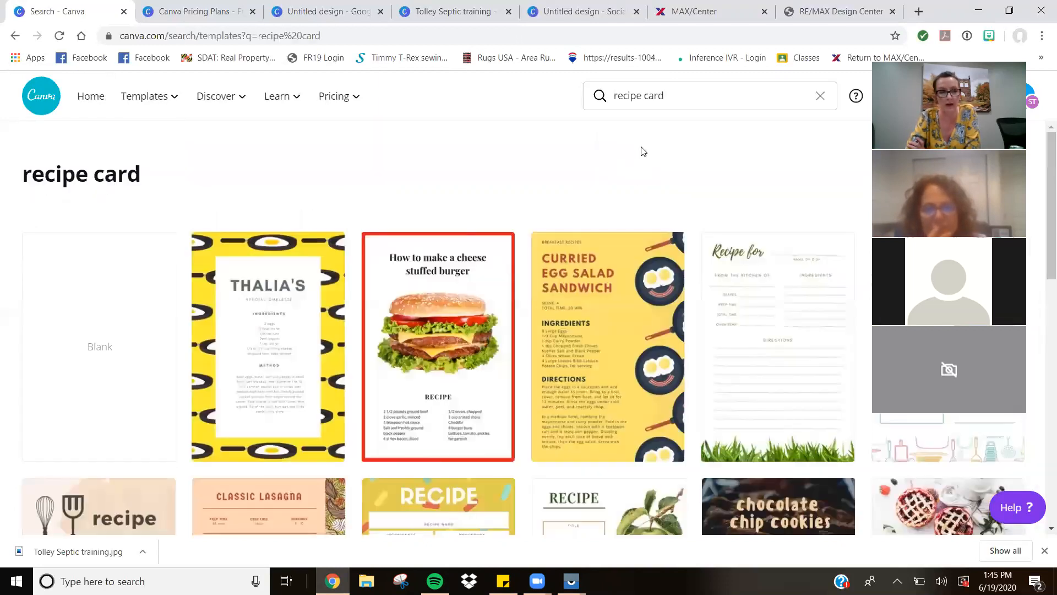
left_click(75, 371)
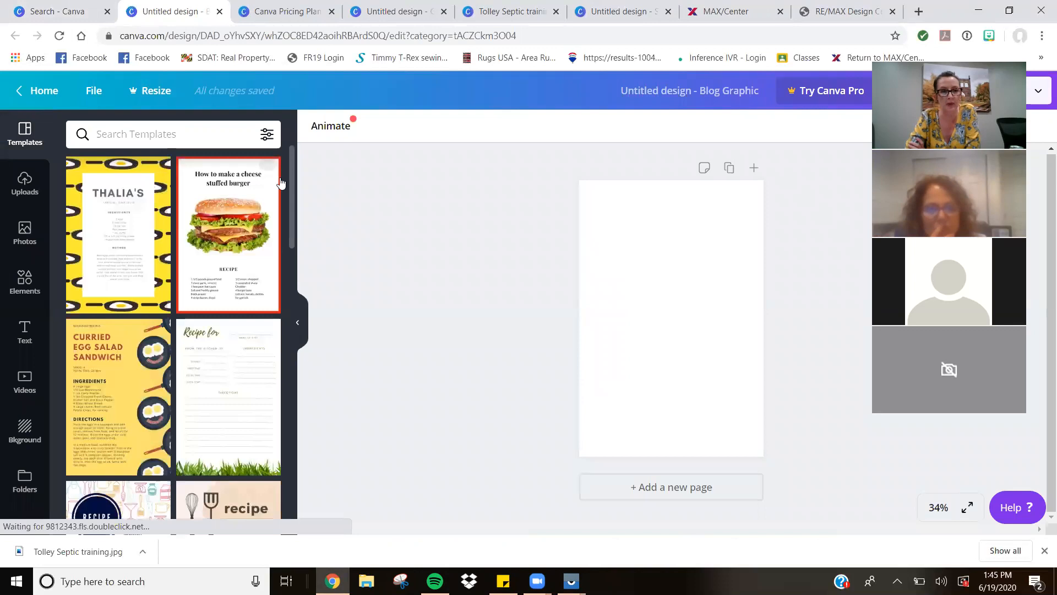
scroll(288, 227, "down", 3)
left_click_drag(326, 326, 287, 566)
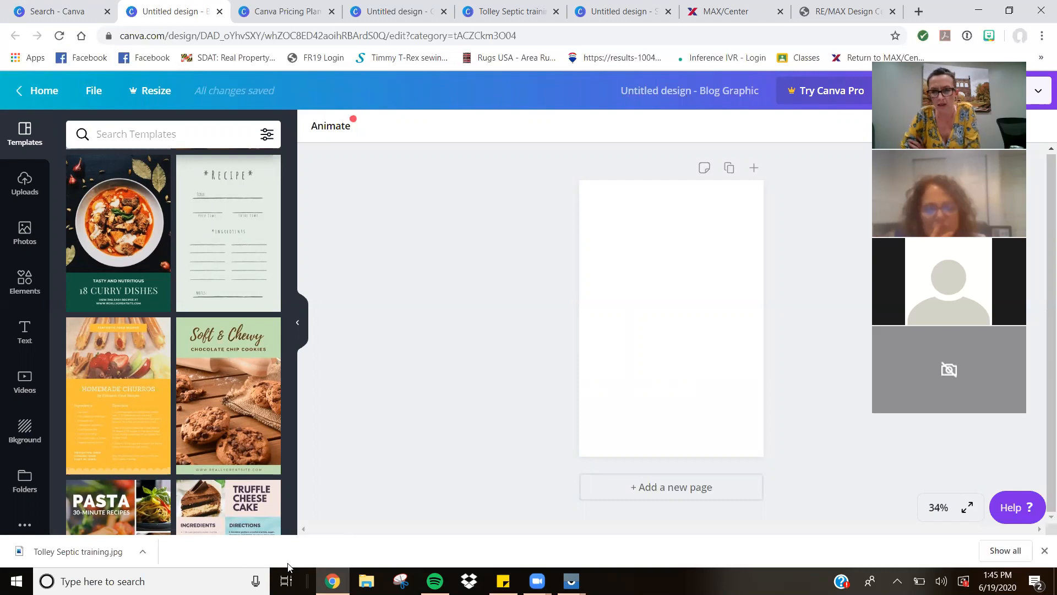
- Browse the recipe templates and apply the recipe card with orange mandala borders to the blank page
left_click(982, 11)
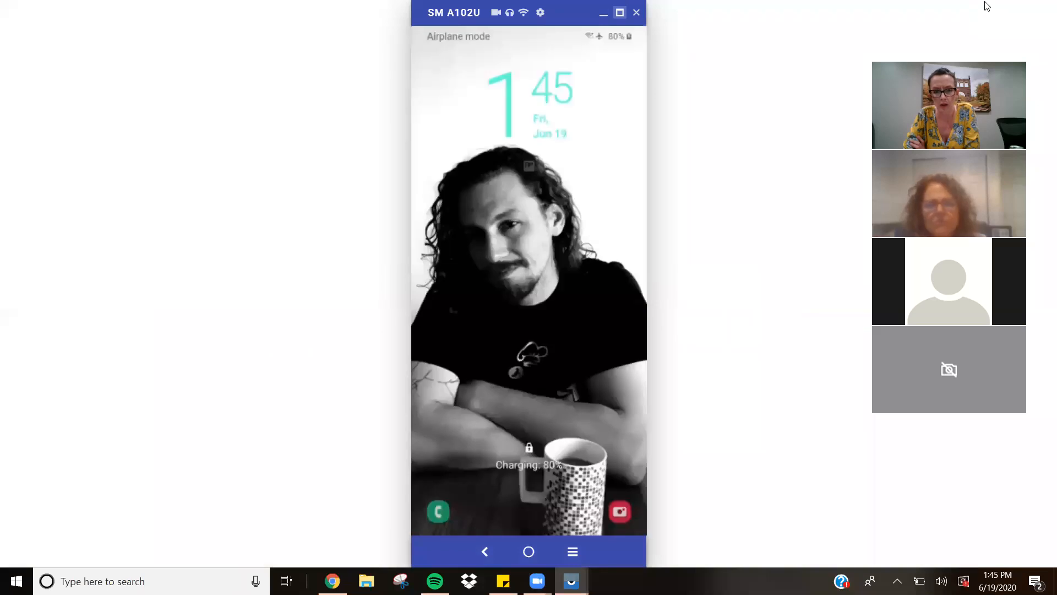
left_click(332, 581)
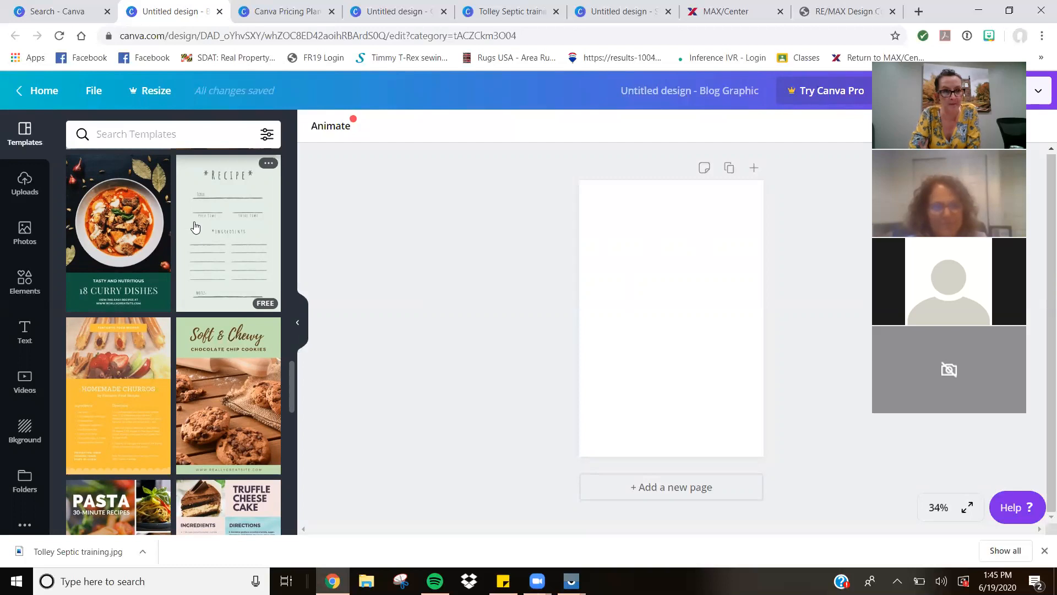
scroll(84, 289, "up", 1)
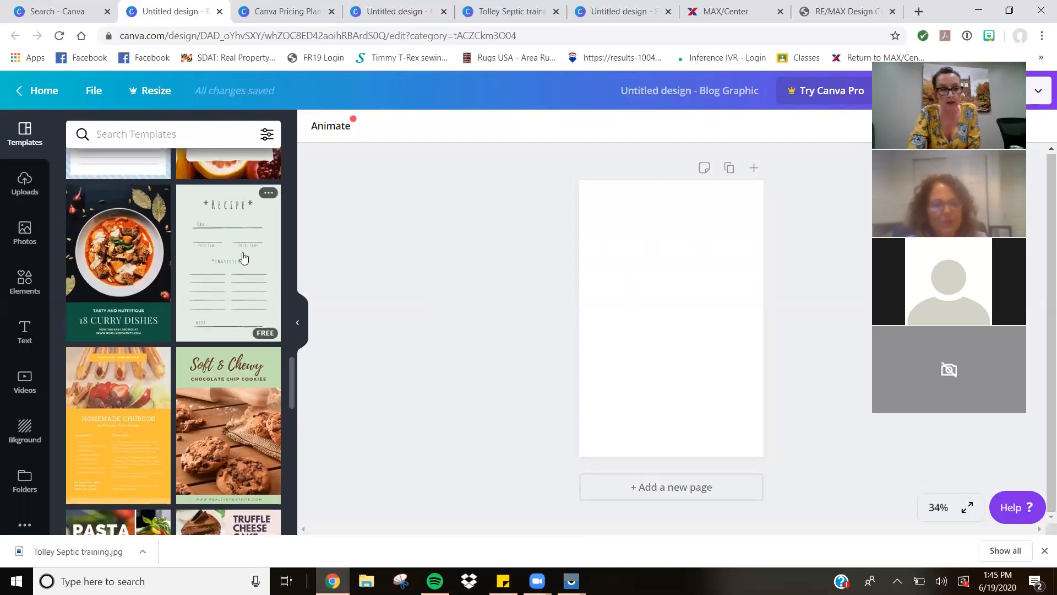
left_click_drag(290, 391, 284, 593)
left_click_drag(290, 481, 300, 558)
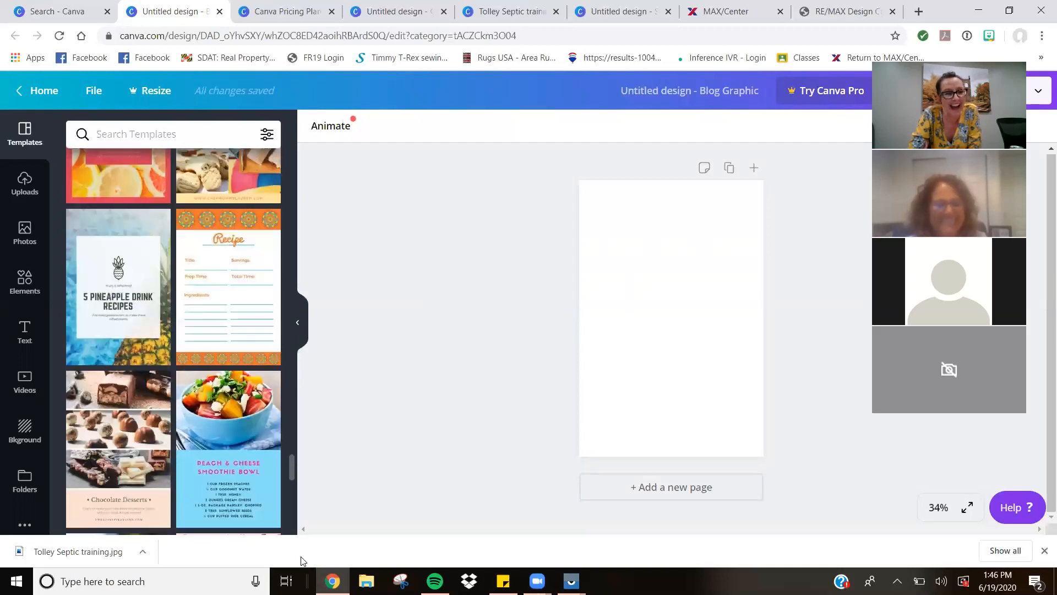
left_click(229, 301)
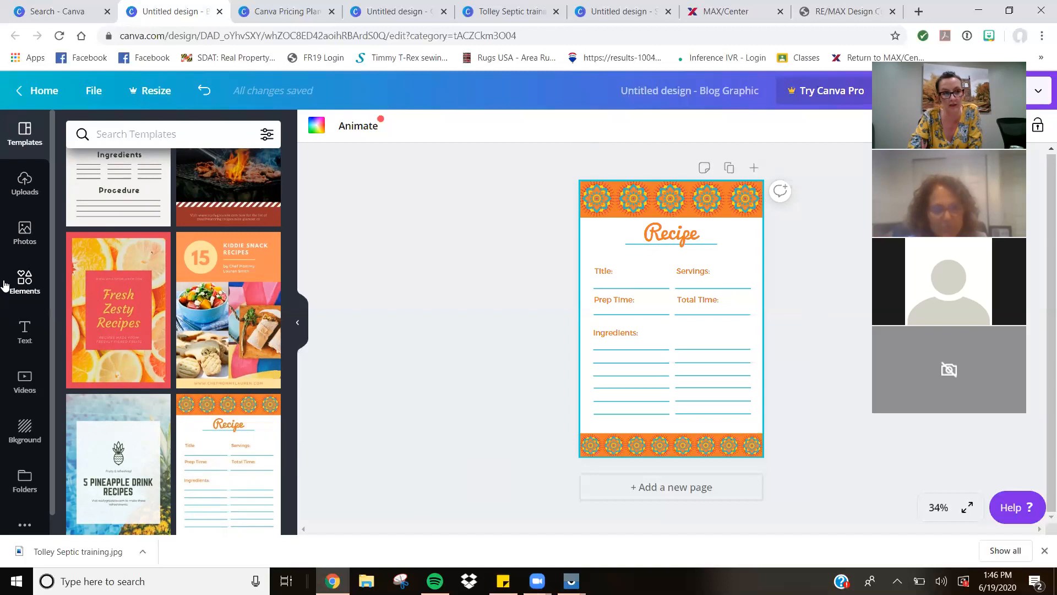
- Insert the uploaded RE/MAX house graphic onto the recipe card
left_click(24, 183)
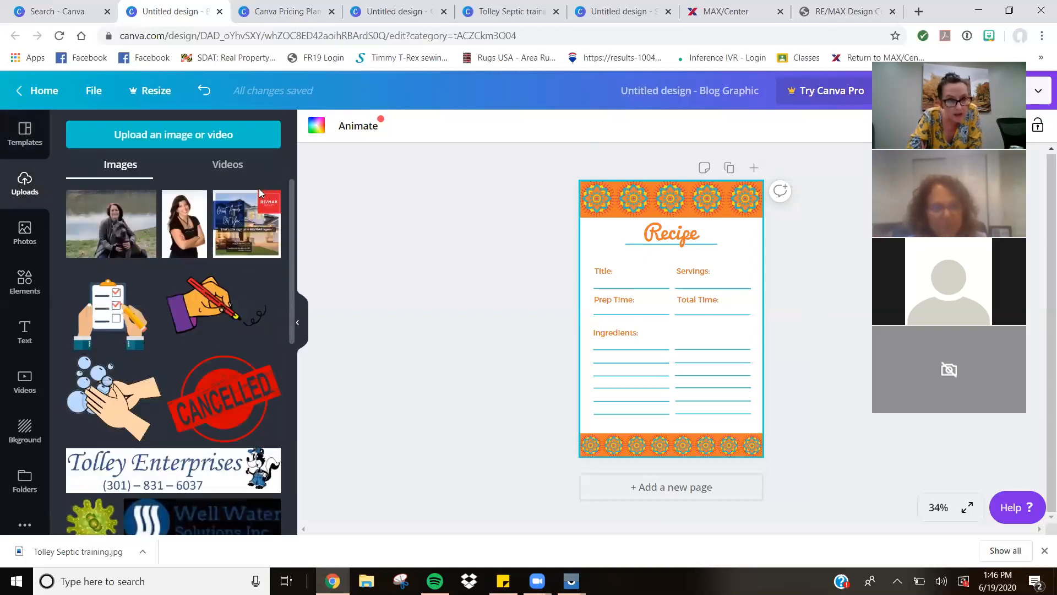
scroll(295, 249, "down", 5)
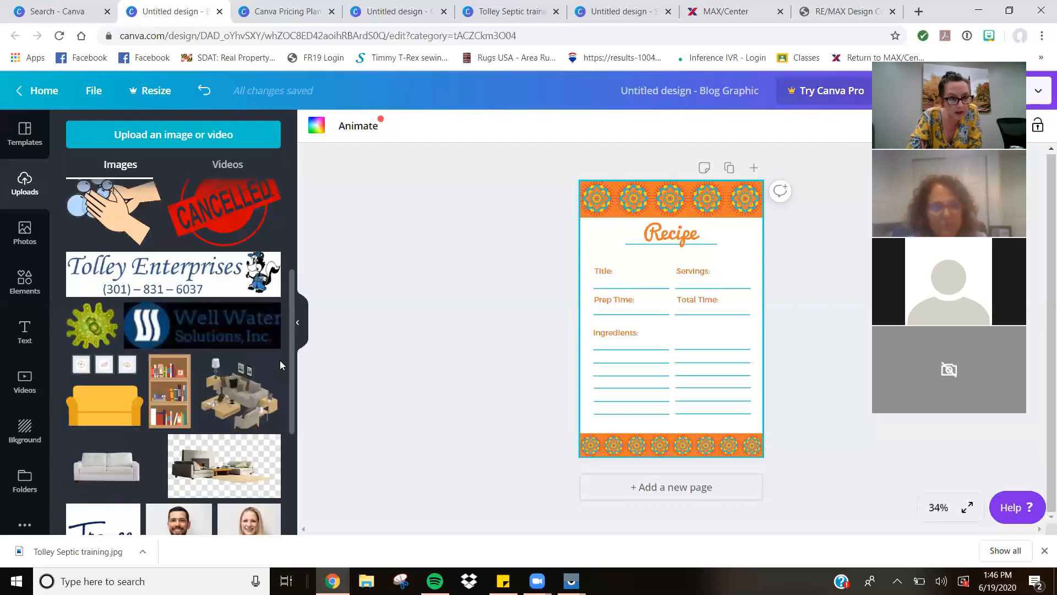
scroll(275, 242, "up", 5)
left_click(248, 238)
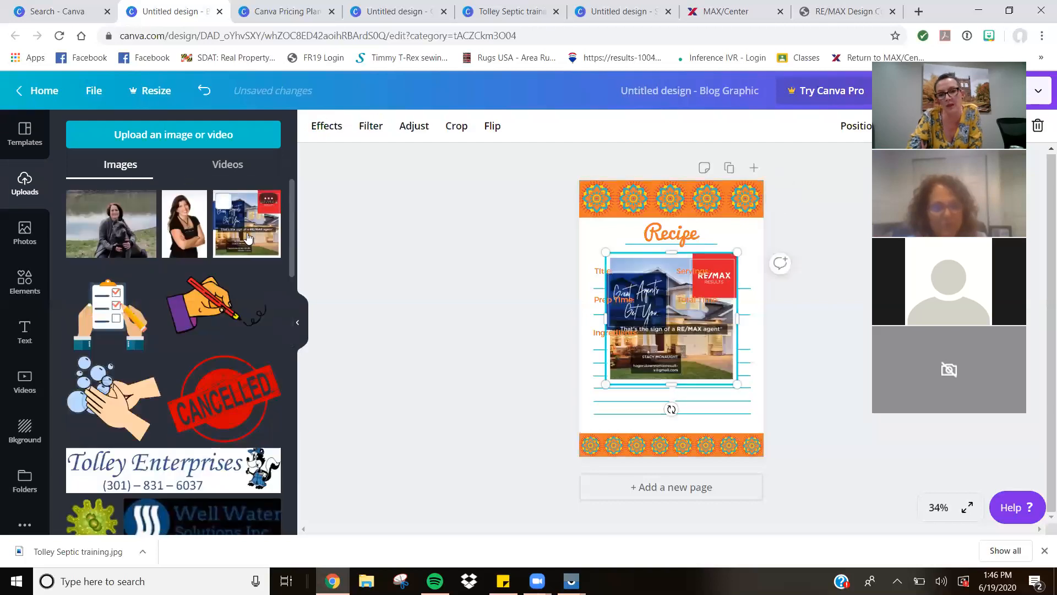
left_click(247, 238)
key("Delete")
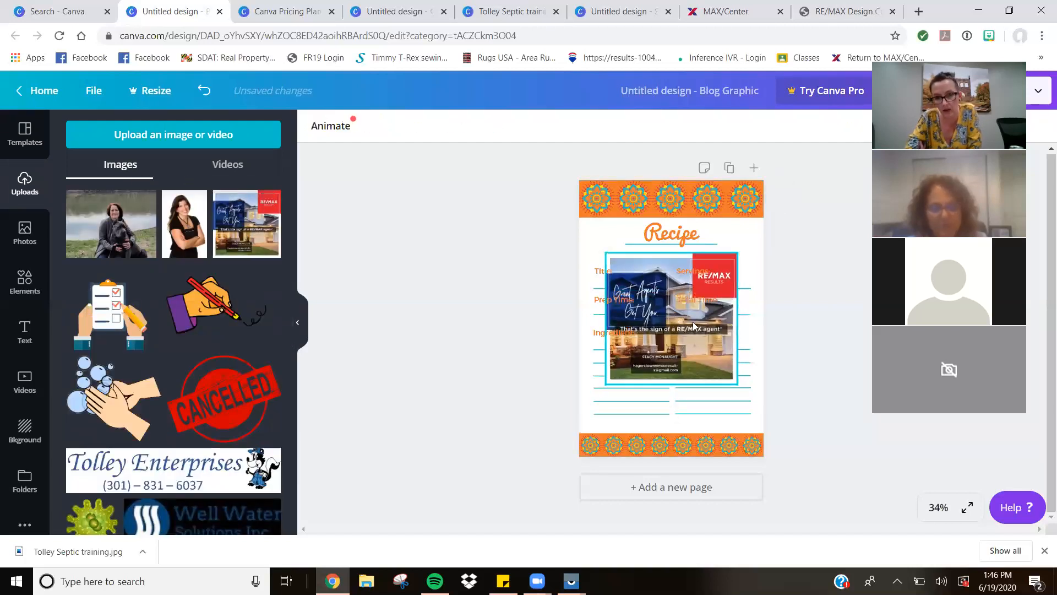
- Move the RE/MAX house graphic over the card's bottom border and enlarge it to span the page width
left_click_drag(673, 352, 647, 492)
left_click_drag(711, 464, 802, 465)
left_click_drag(686, 429, 675, 443)
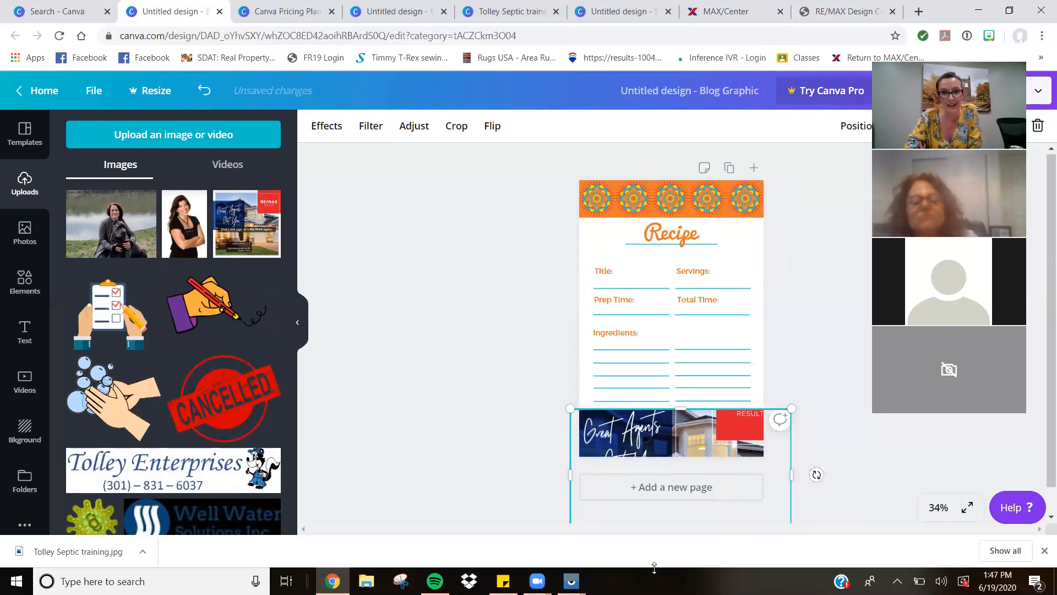
left_click(686, 230)
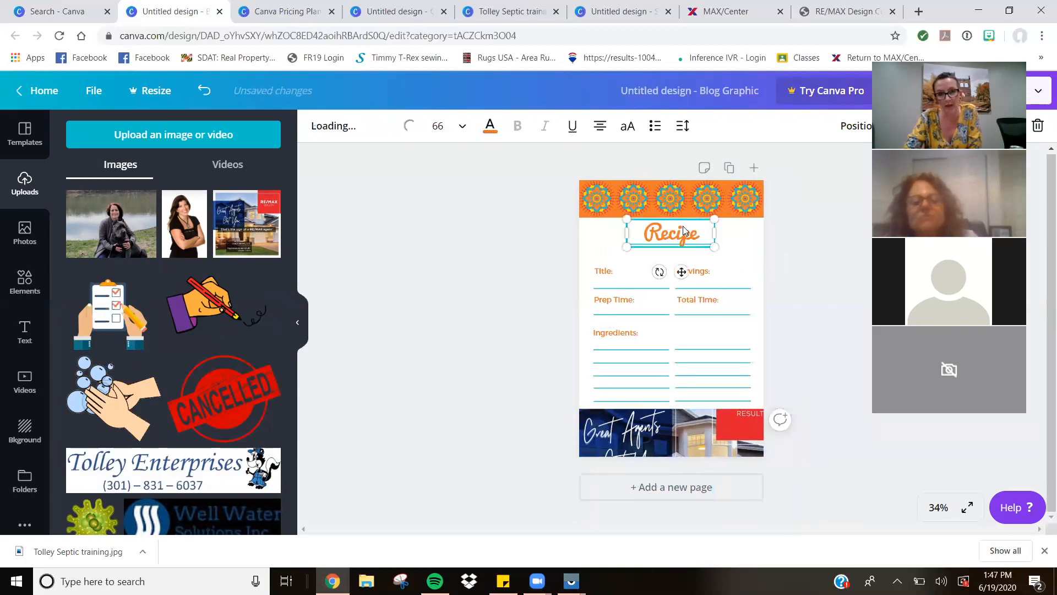
double_click(679, 244)
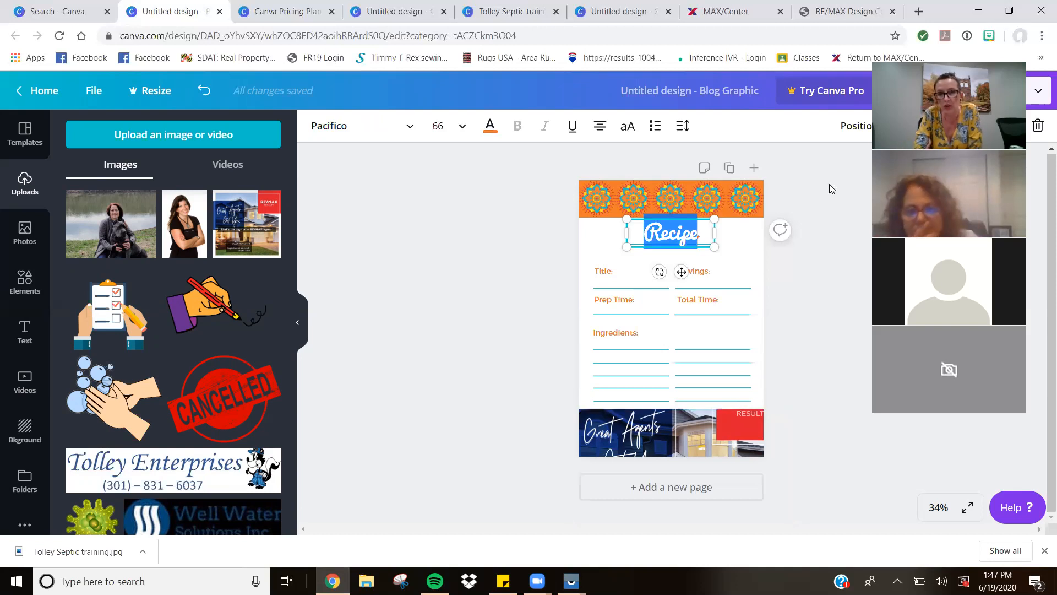
double_click(599, 203)
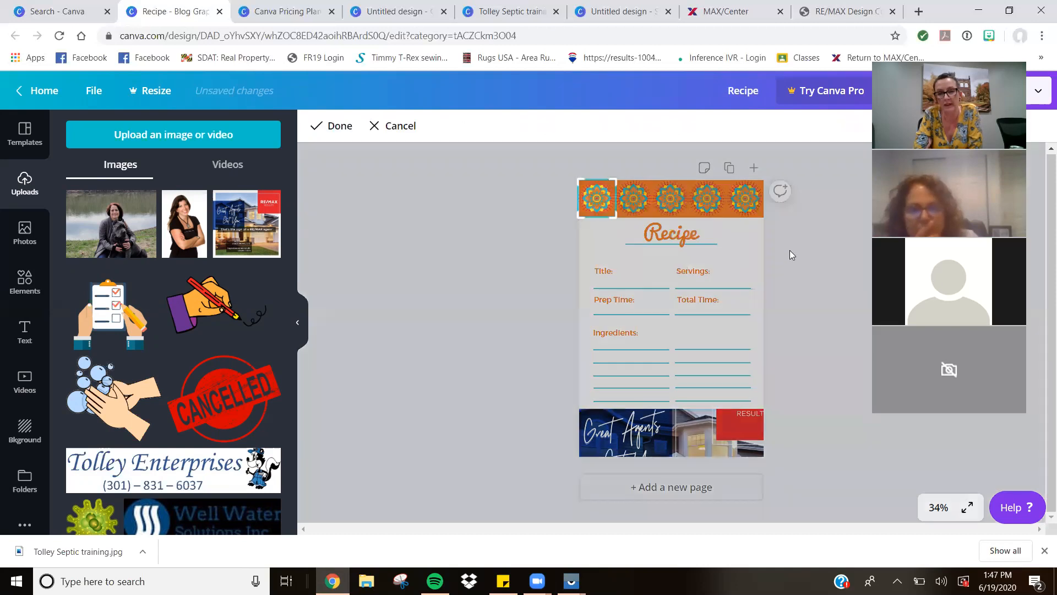
left_click(786, 262)
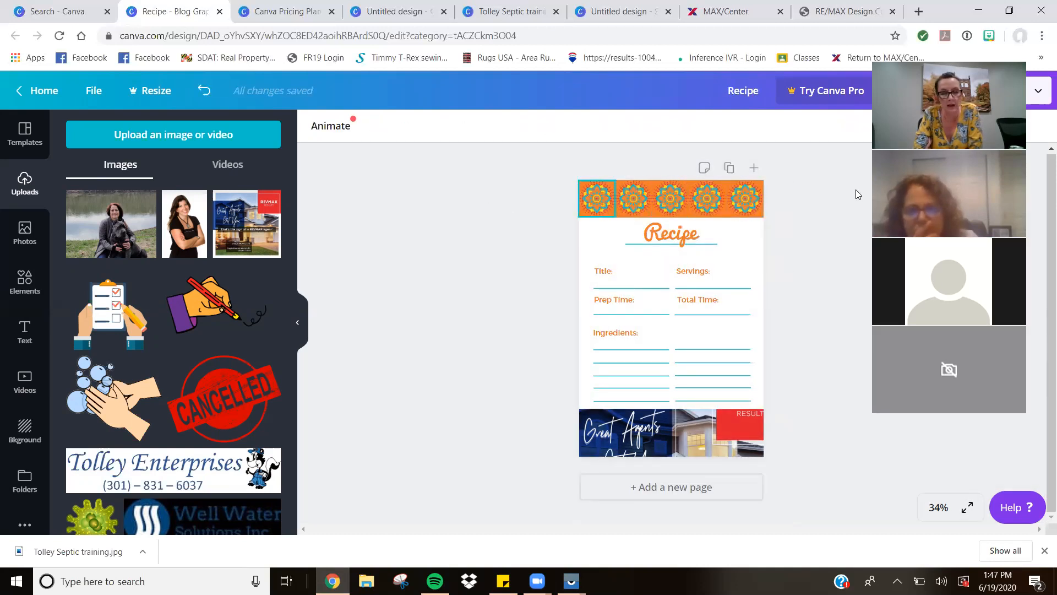
- Search the elements for "strawberries" and add the free red strawberry with green leaves to the recipe card
left_click(25, 281)
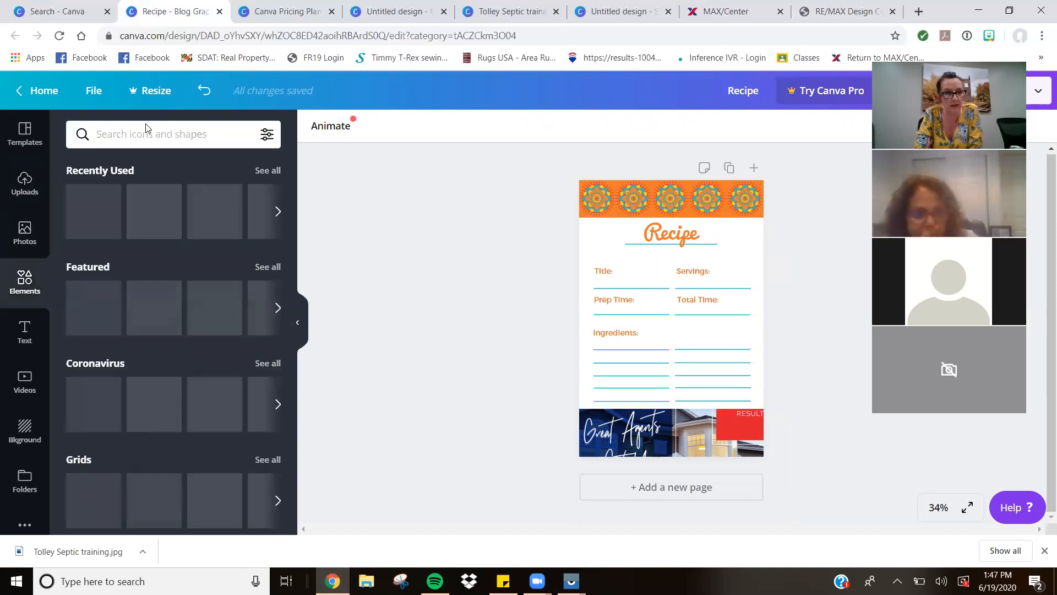
left_click(143, 132)
type("st")
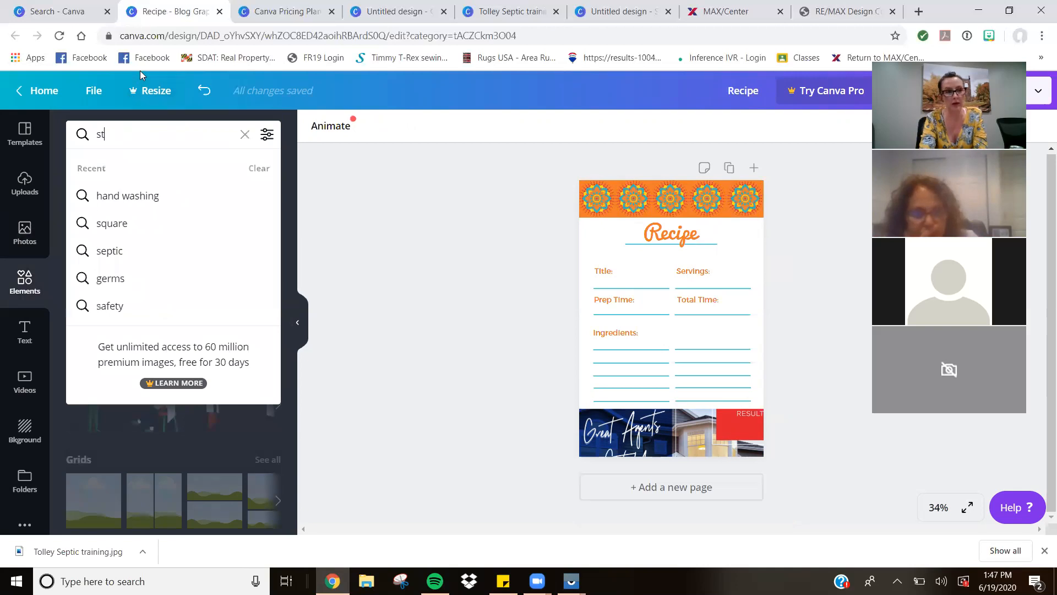
type("rawberries")
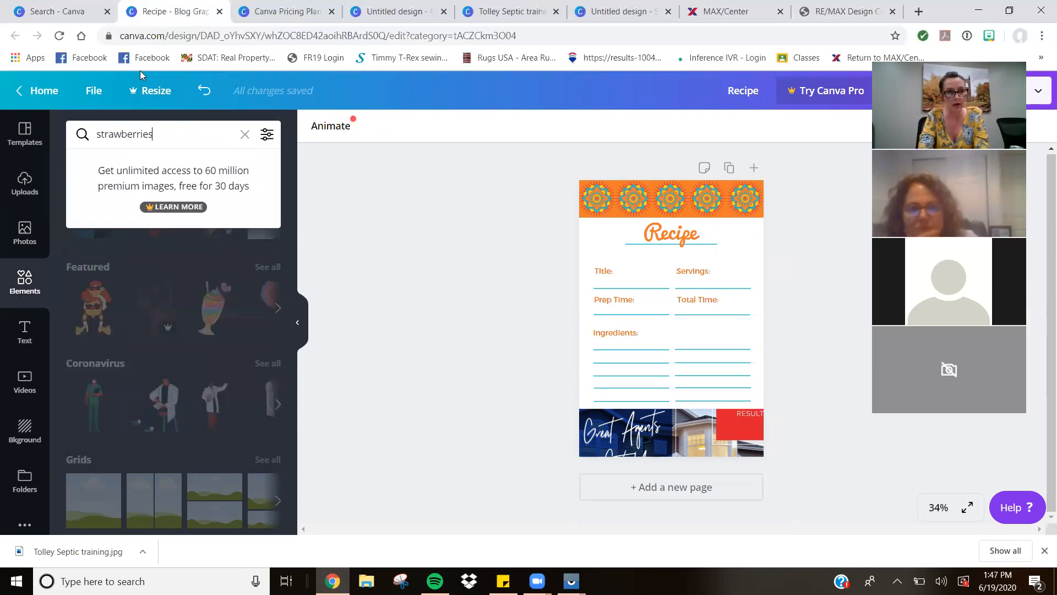
key("Return")
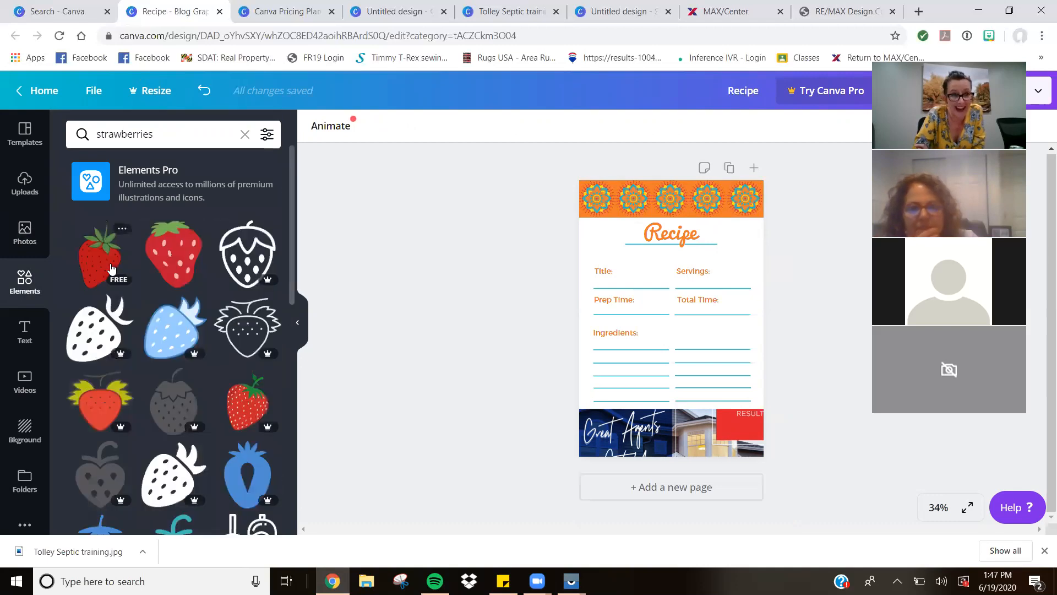
left_click(111, 269)
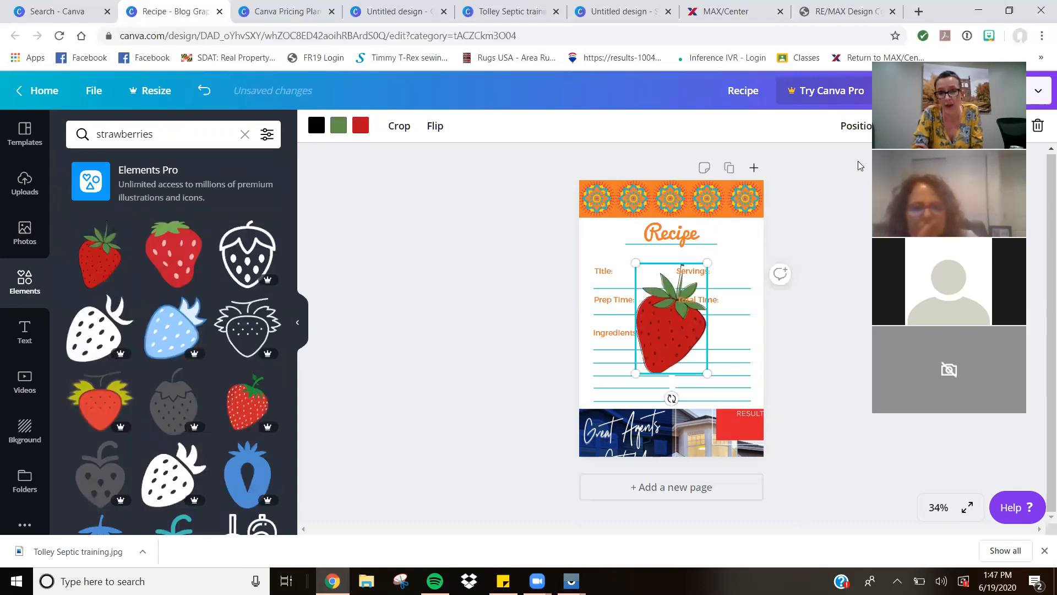
- Try deleting the card's entire top border, orange band and mandalas together, and undo the deletion
left_click(491, 180)
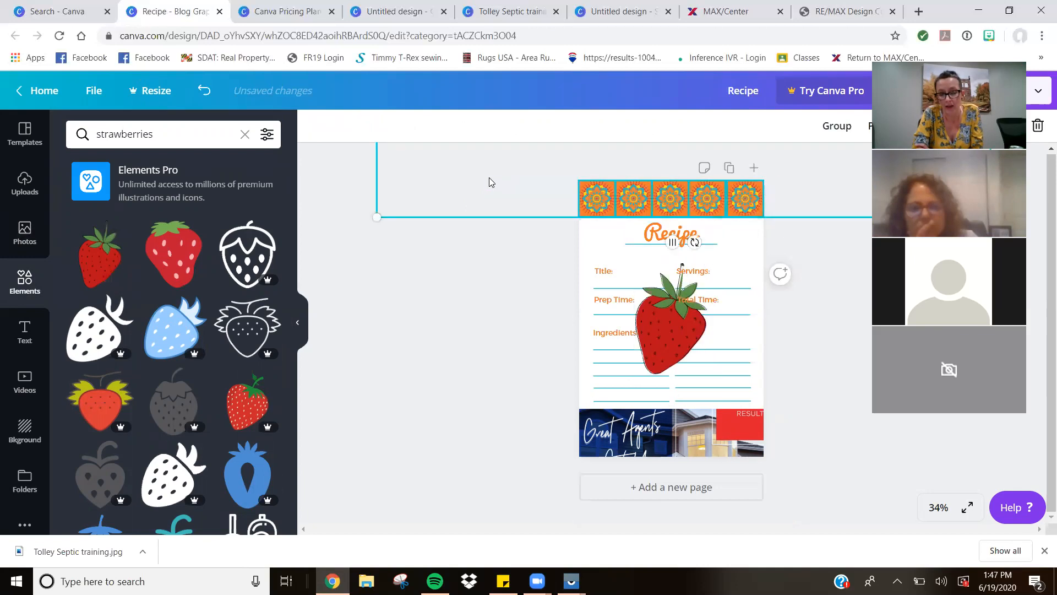
key("Delete")
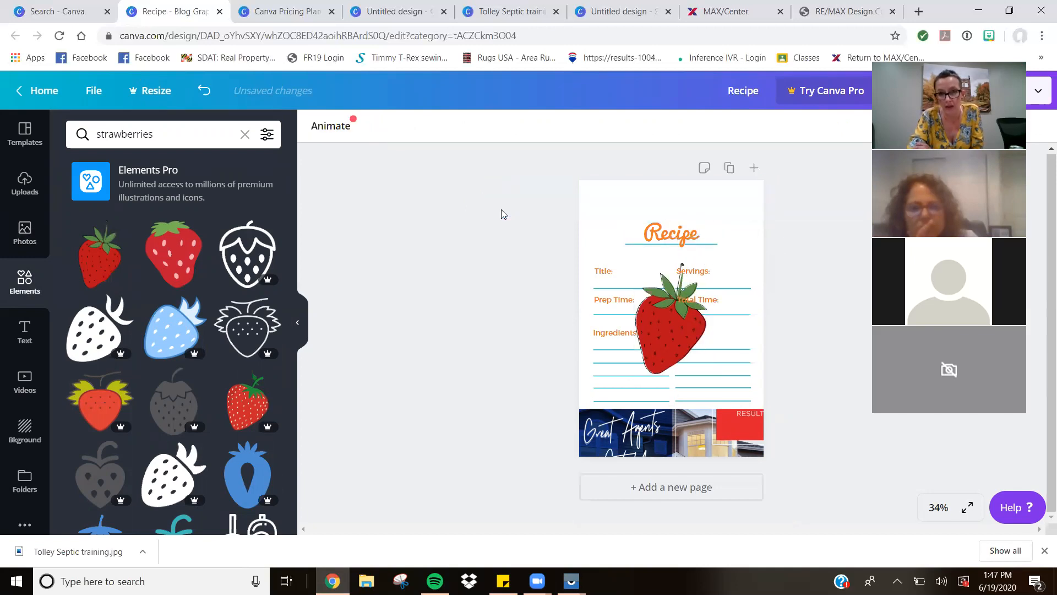
left_click(204, 90)
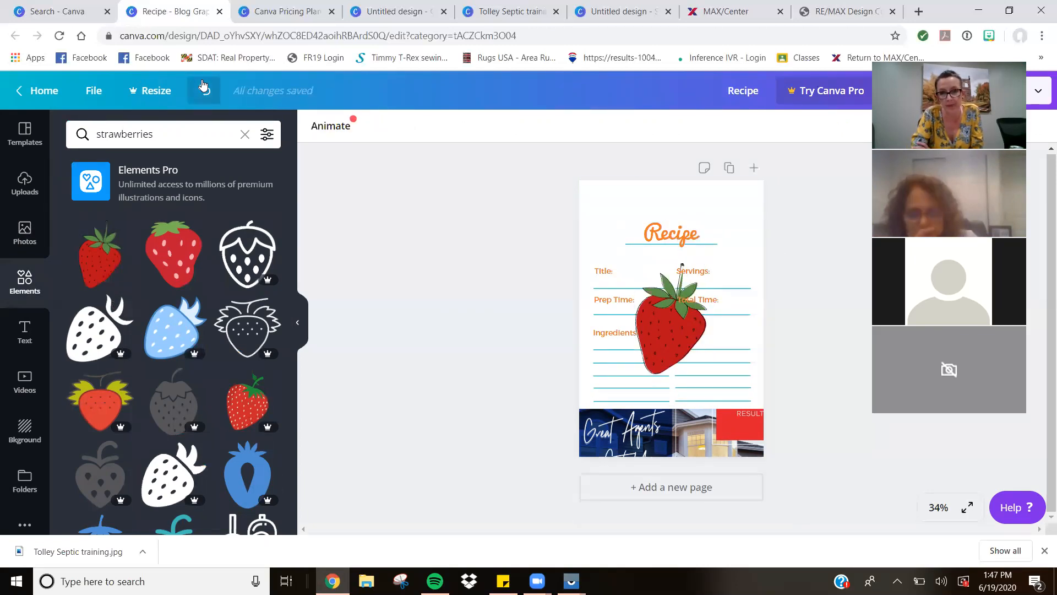
- Delete the mandala ornaments from the card's top border, keeping the plain orange band
left_click(745, 199)
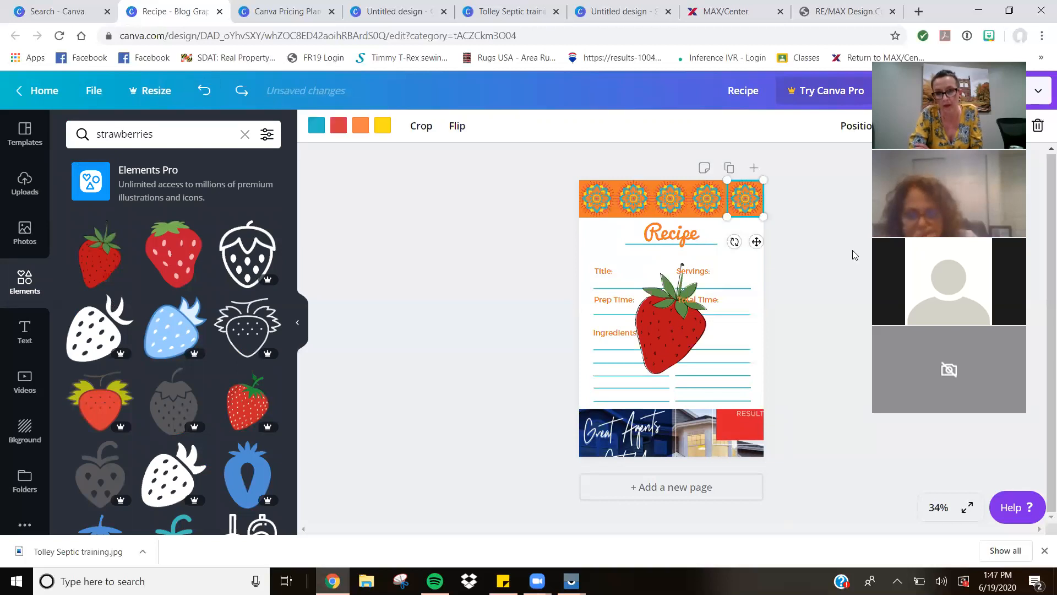
key("Delete")
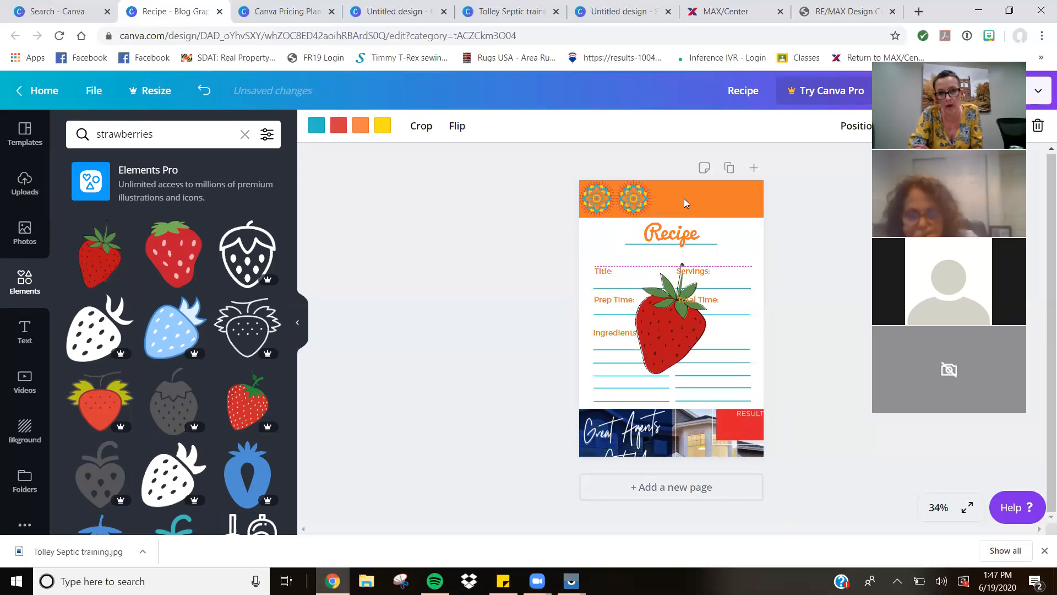
key("Delete")
- Shrink the strawberry to the height of the orange band and place it at the band's left end
left_click(686, 334)
left_click_drag(683, 331, 639, 238)
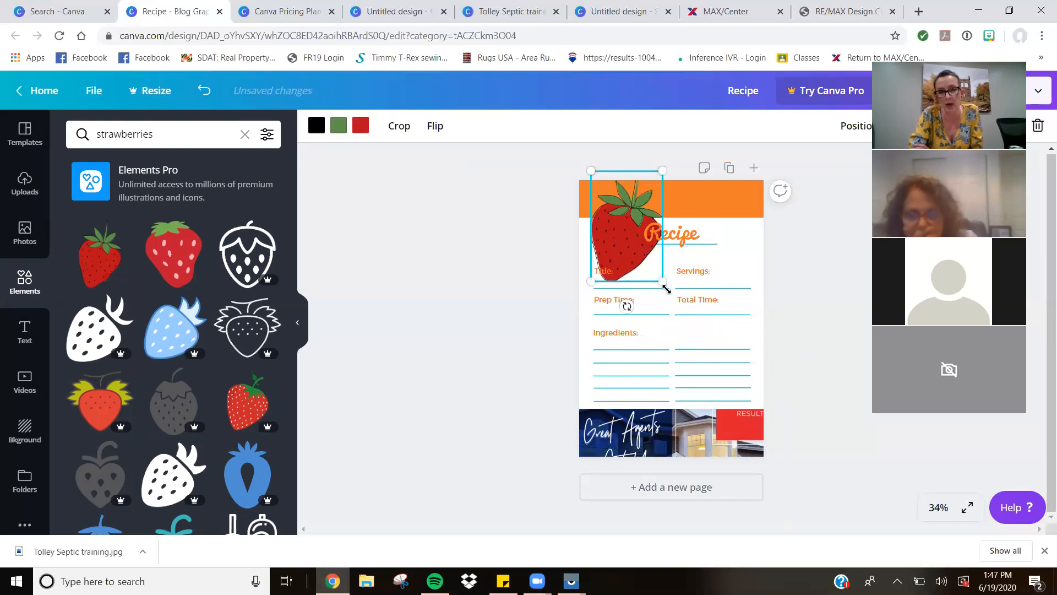
left_click_drag(665, 283, 605, 196)
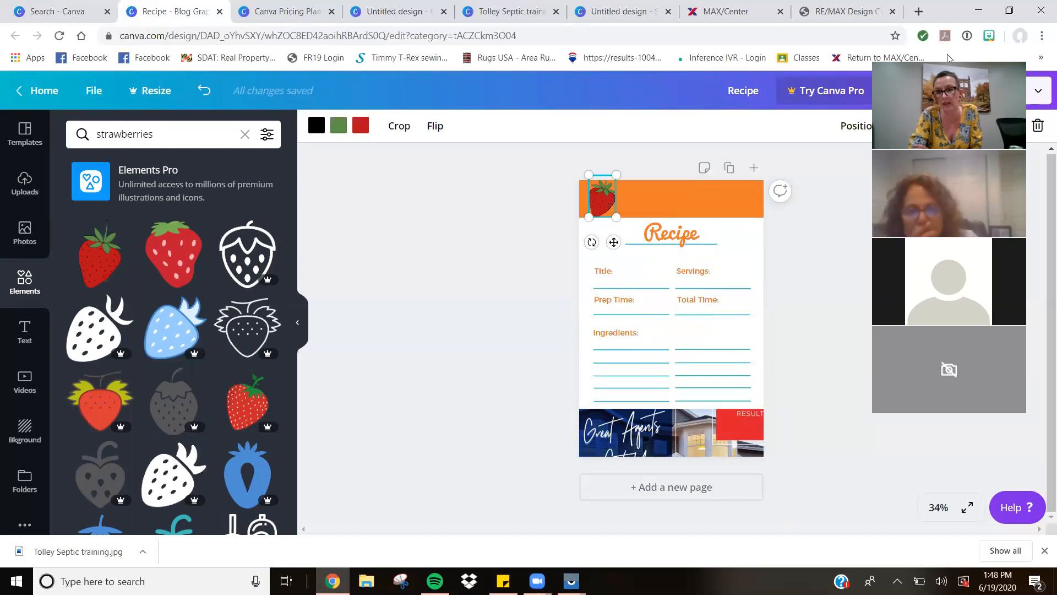
- Duplicate the small strawberry and spread the copies so four strawberries line the orange band
left_click(1011, 126)
left_click(1011, 126)
left_click_drag(618, 209, 736, 193)
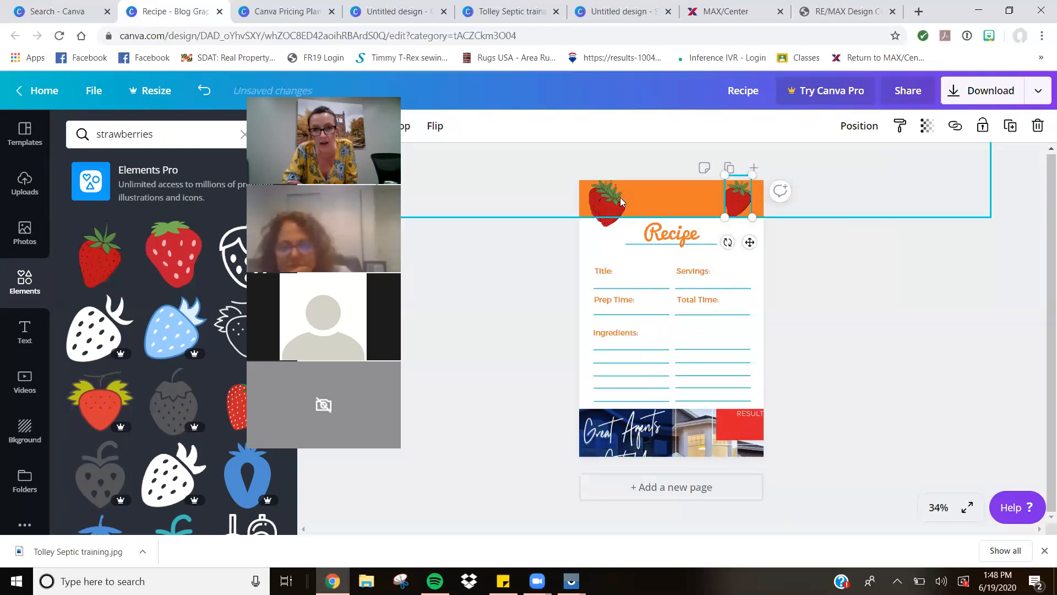
left_click_drag(604, 201, 689, 187)
left_click_drag(601, 207, 634, 205)
left_click(843, 283)
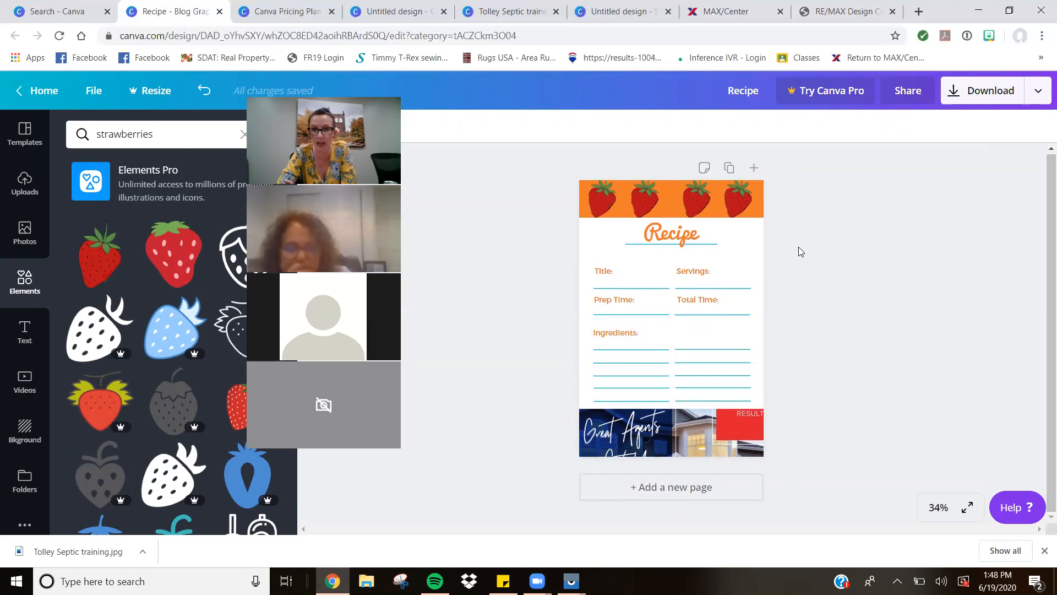
- Duplicate the finished recipe card page and view the copy on page 2
left_click(729, 170)
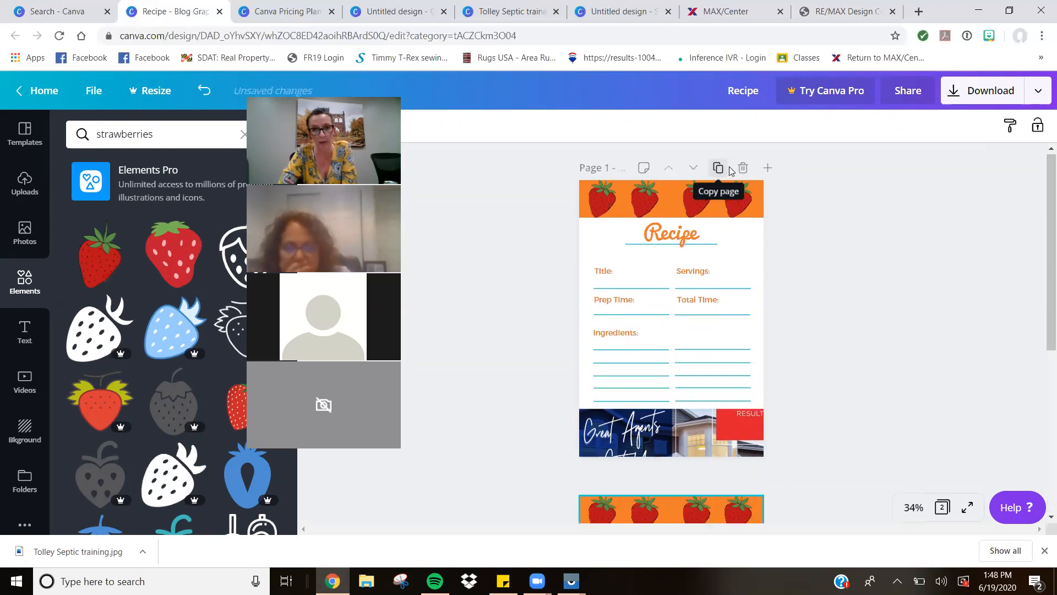
scroll(1042, 138, "up", 2)
scroll(1042, 138, "up", 3)
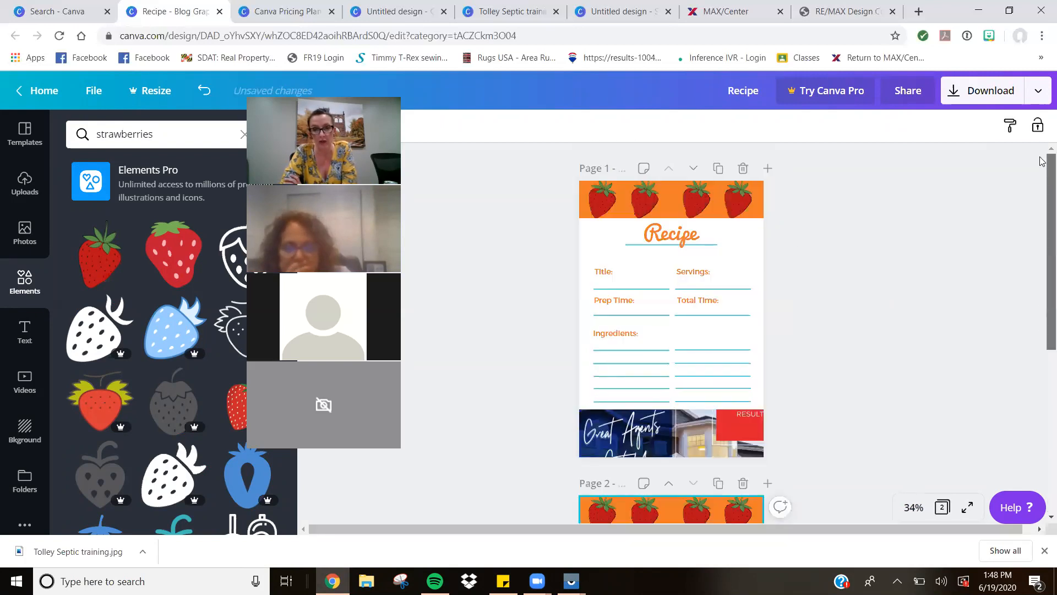
scroll(1042, 293, "down", 5)
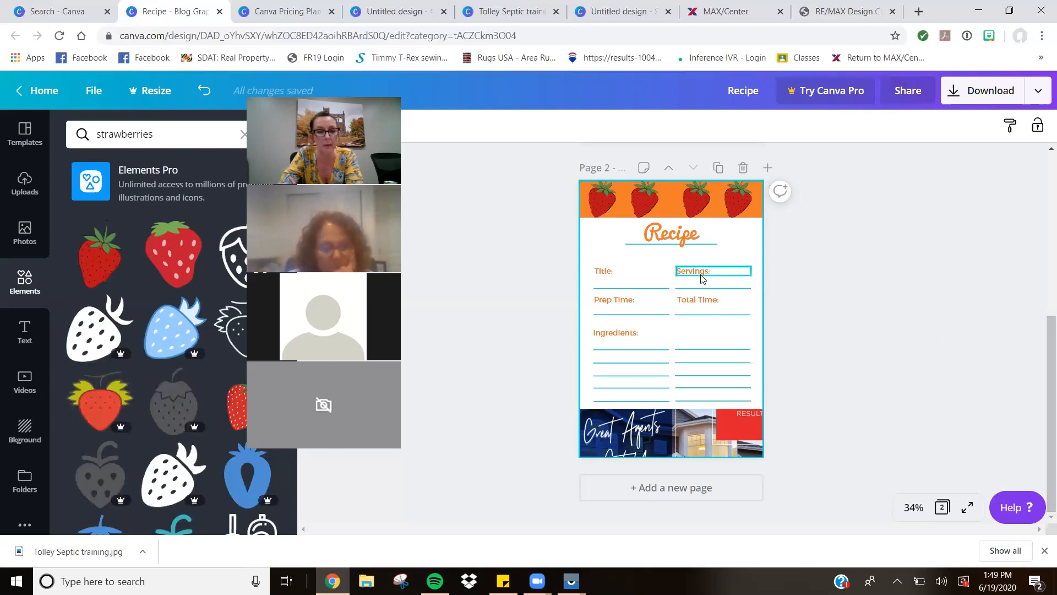
- Review the file types offered for downloading the recipe card, and close the download options
left_click(989, 95)
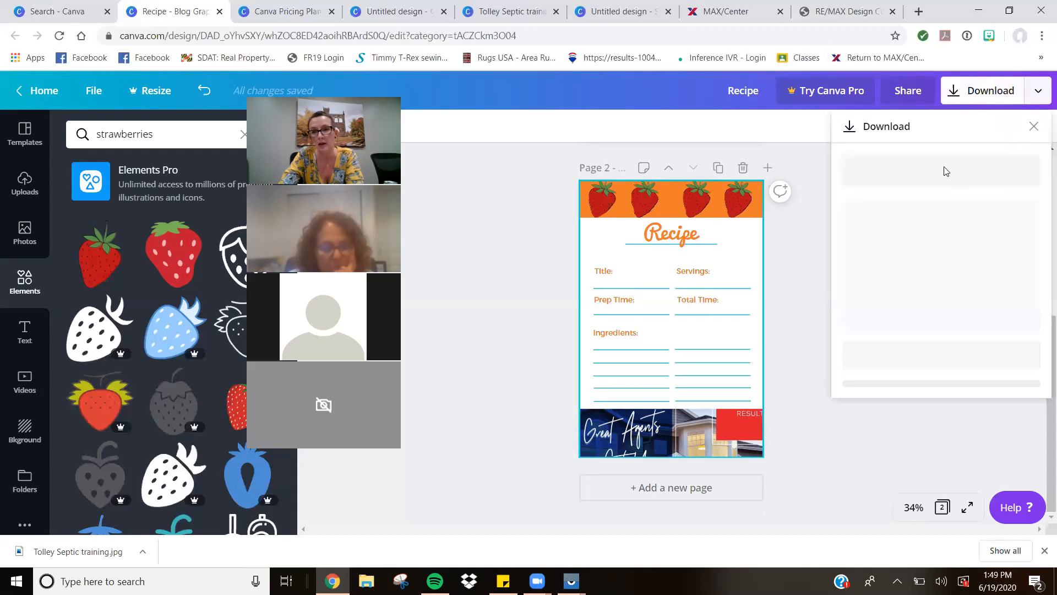
left_click(972, 185)
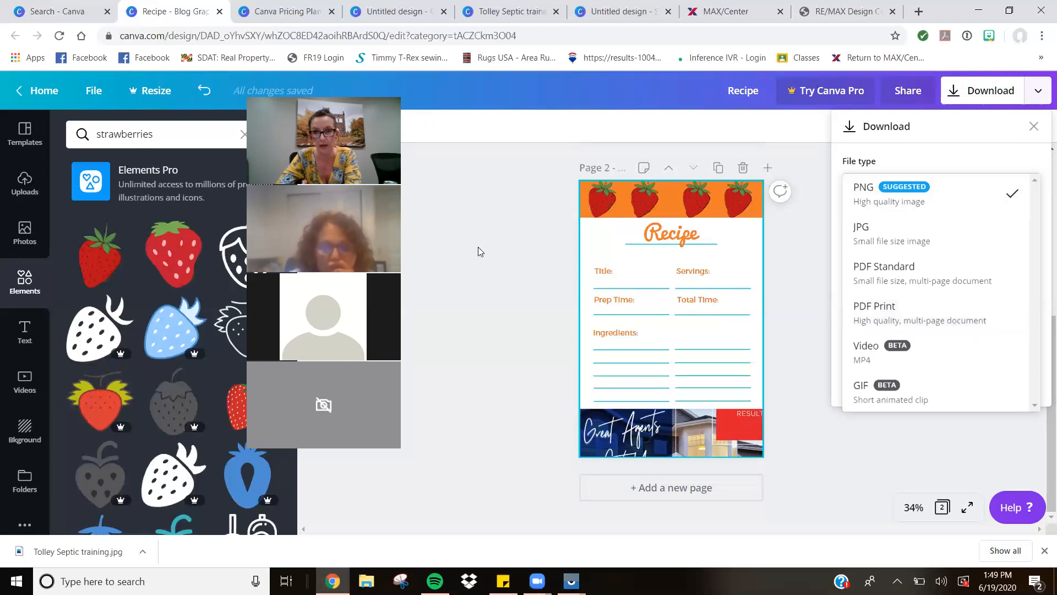
right_click(526, 217)
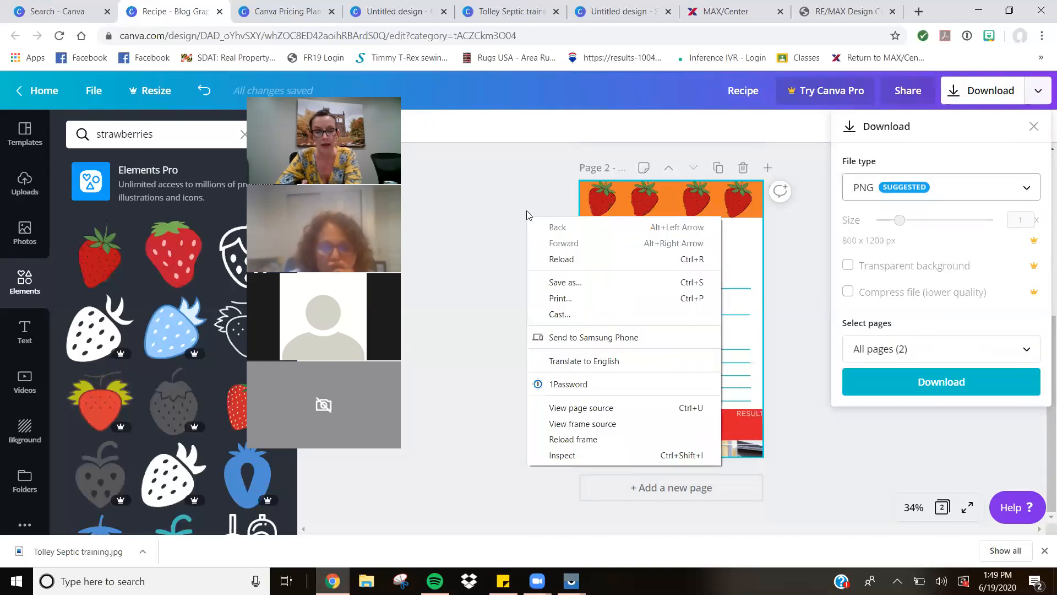
left_click(506, 129)
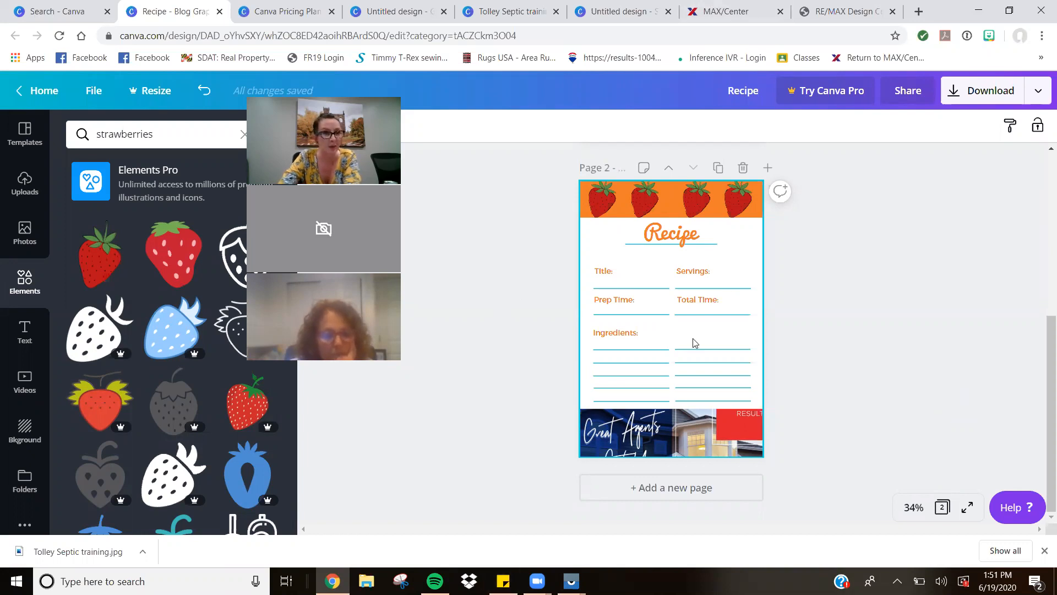
- Move the RE/MAX agent image from the lower edge of page 2 up to the middle of the recipe card
left_click_drag(693, 370, 715, 337)
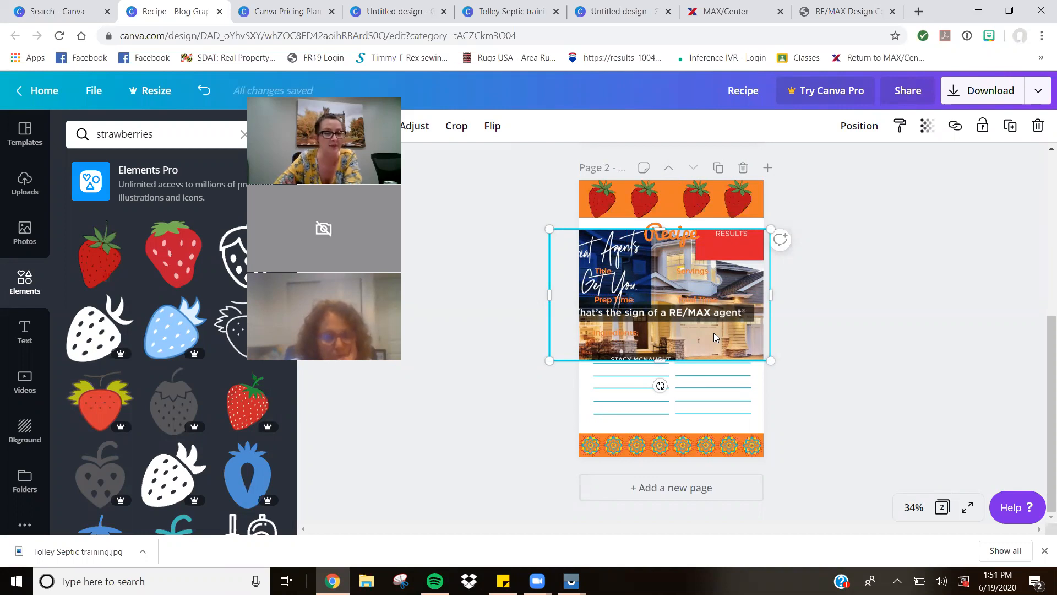
- Look through the open social media design, MAX/Center, Google Classroom header and Canva pricing pages, and return to the recipe card
left_click(630, 11)
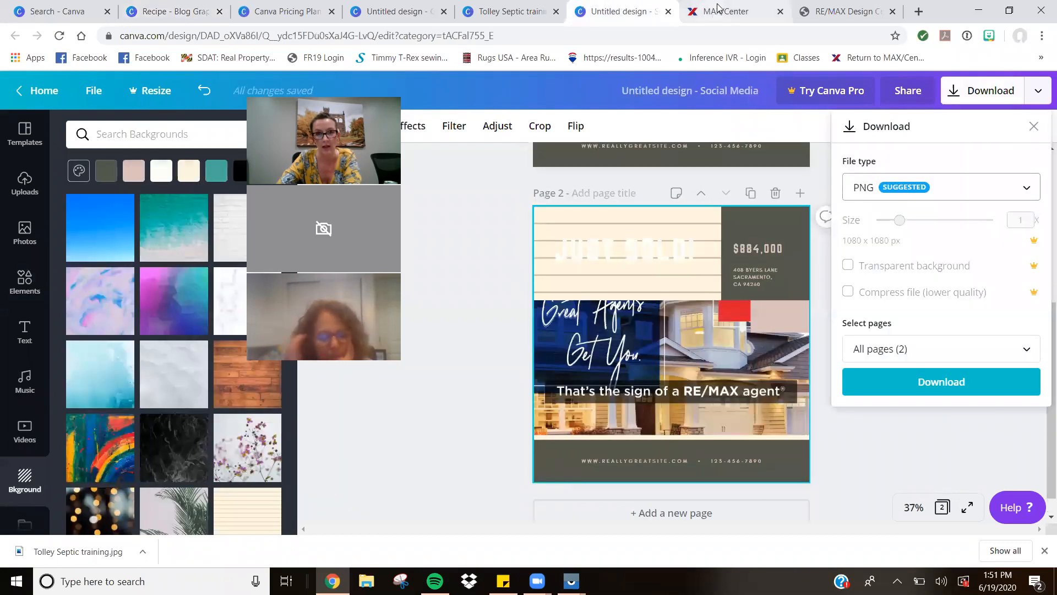
left_click(716, 11)
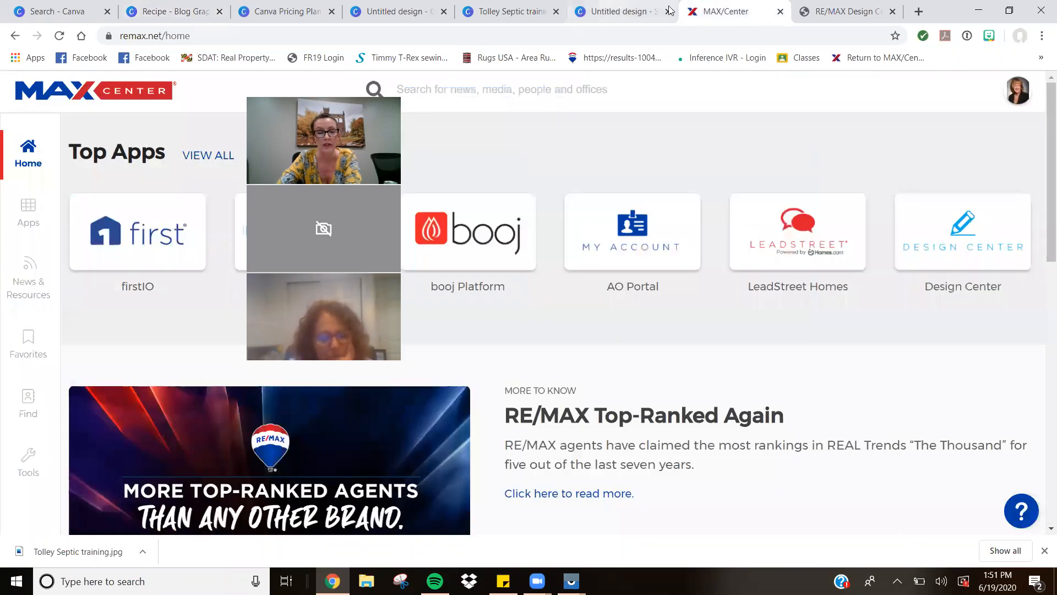
left_click(628, 6)
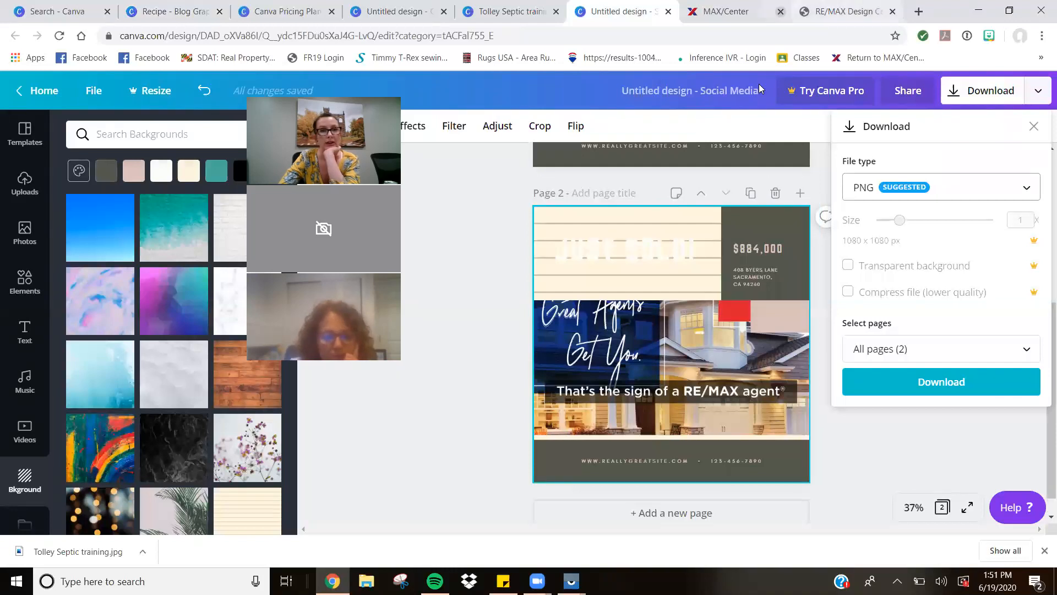
left_click(408, 5)
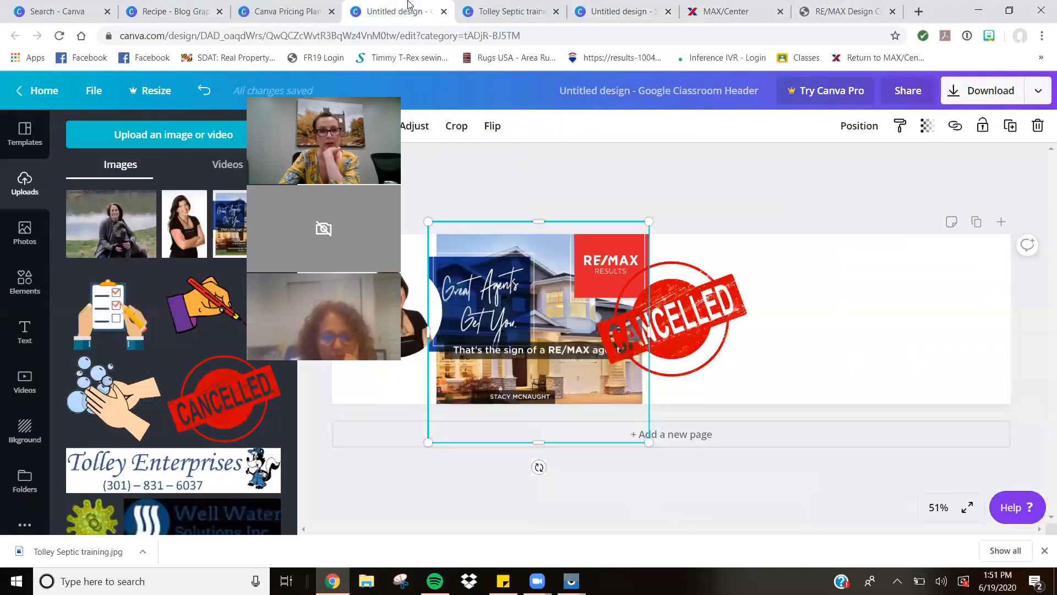
left_click(304, 7)
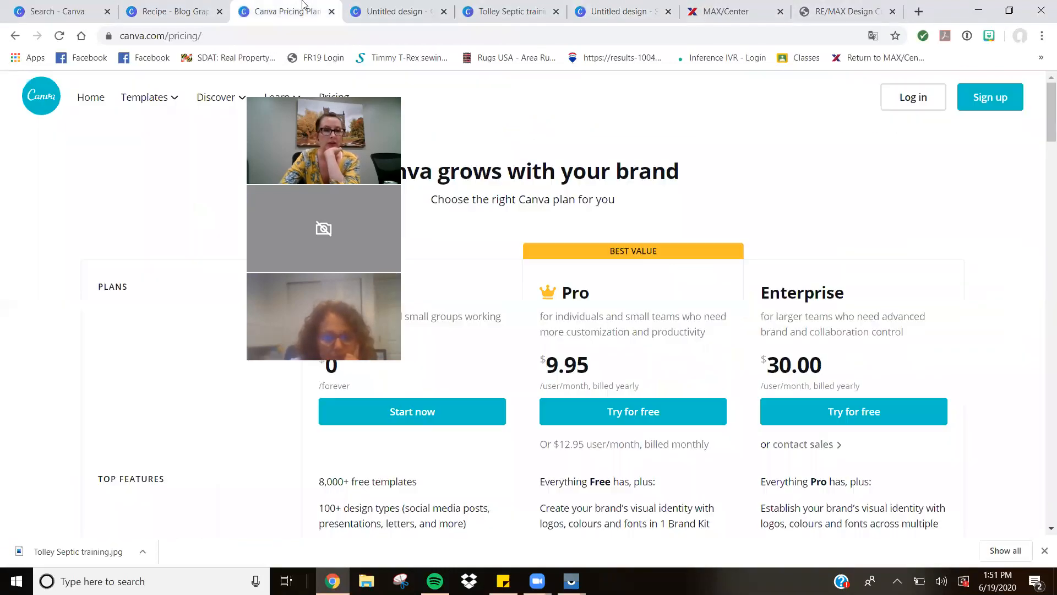
left_click(211, 7)
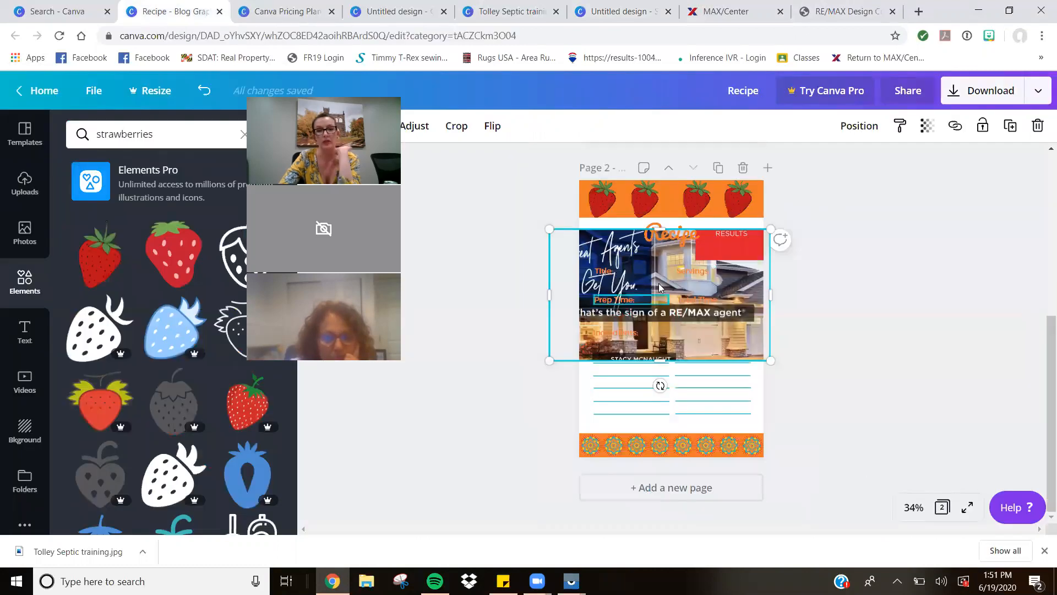
- Shrink the RE/MAX agent image on page 2 and position it over the Ingredients area
left_click_drag(663, 353, 662, 329)
left_click_drag(769, 272, 714, 304)
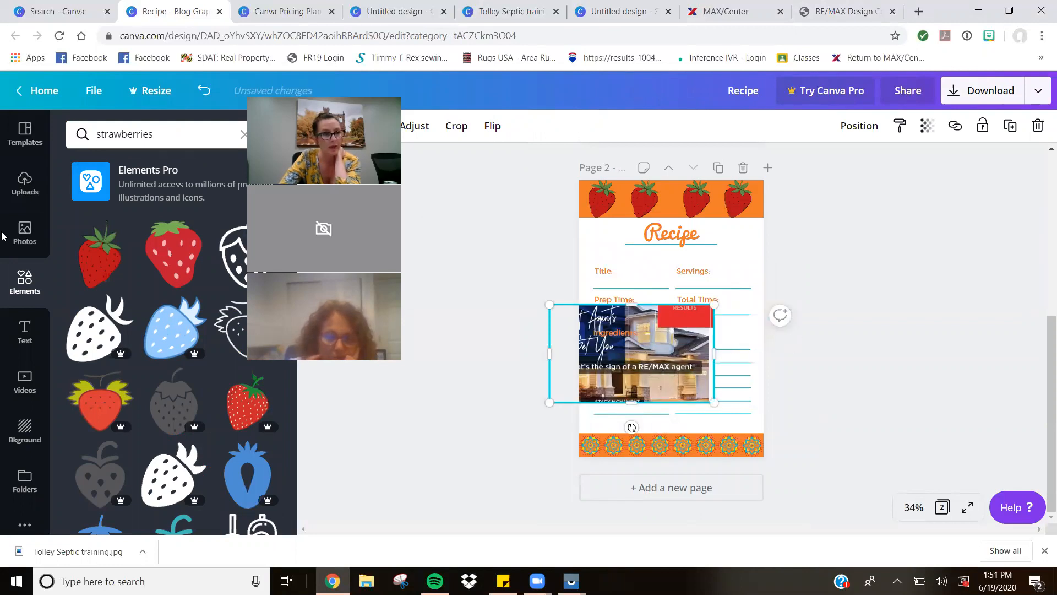
- Add the uploaded RE/MAX agent graphic to page 2, enlarge it to the page width and align it over the upper part
left_click(23, 184)
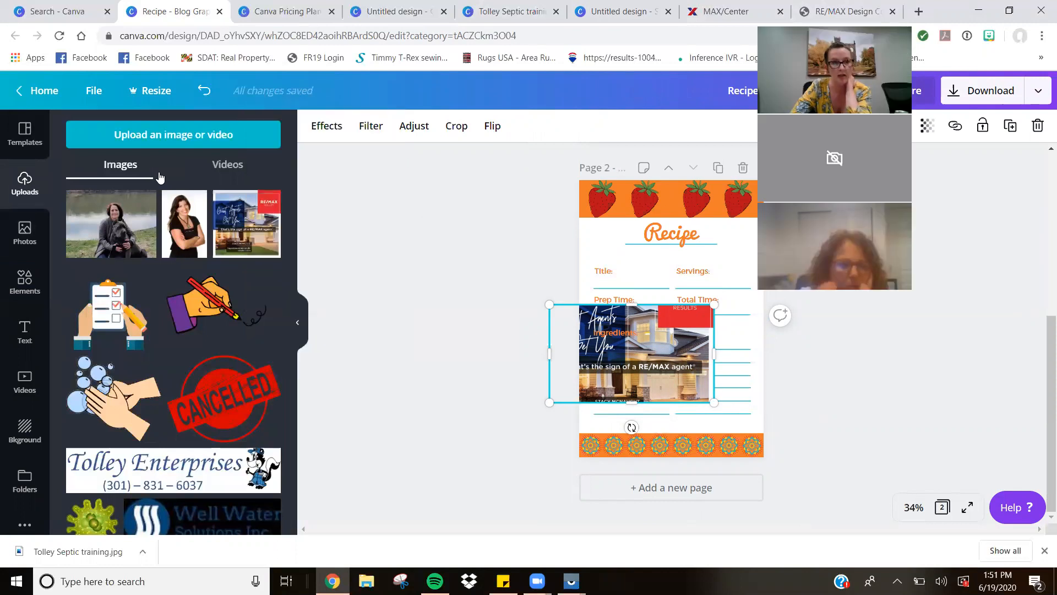
left_click(261, 221)
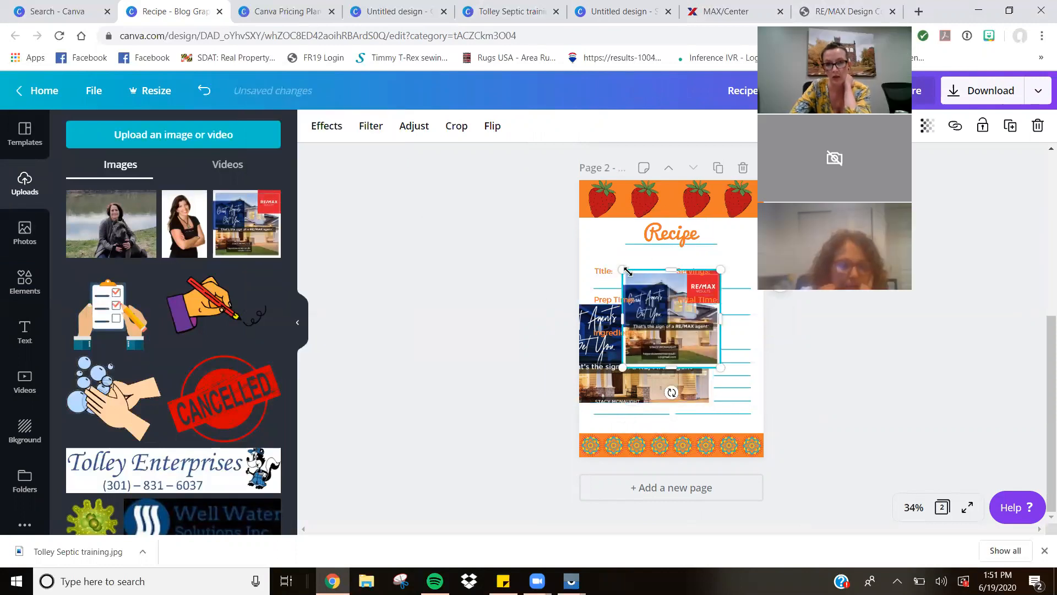
left_click_drag(623, 270, 507, 179)
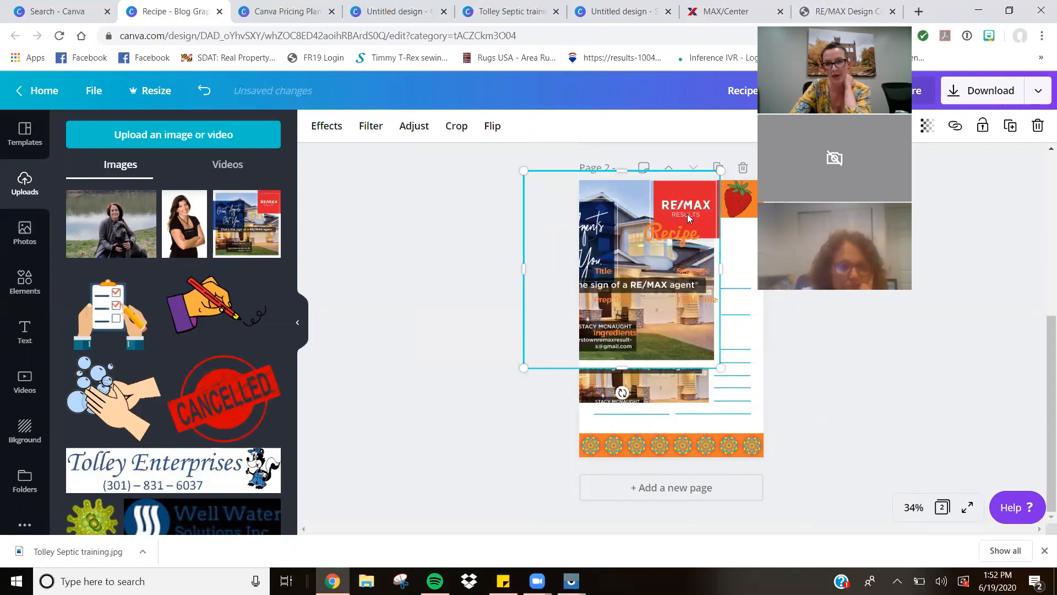
left_click_drag(689, 215, 739, 206)
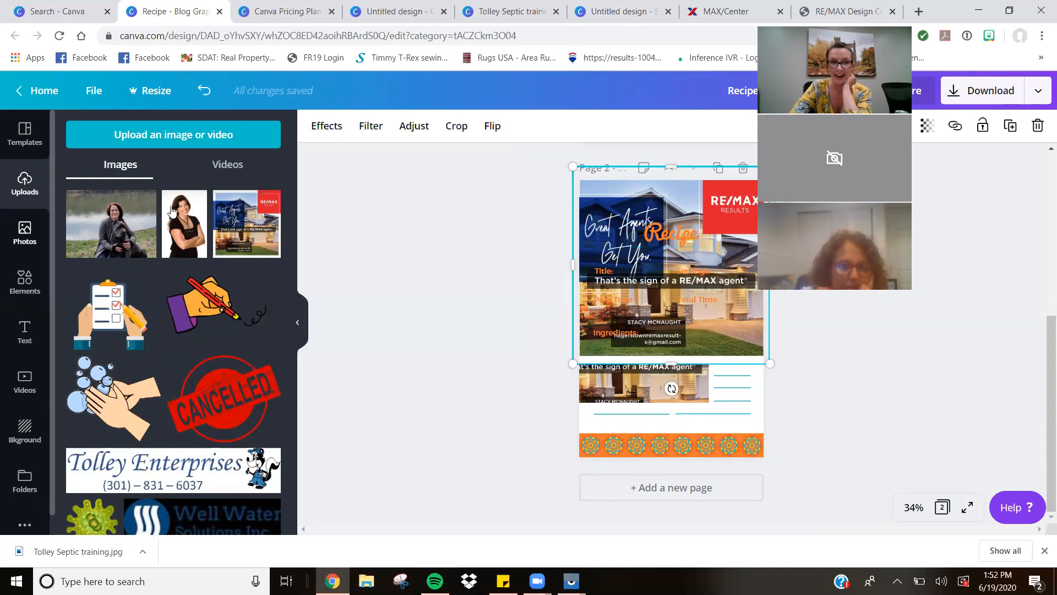
- Add the uploaded headshot of the woman in black to page 2, shrink it and place it over the large RE/MAX graphic
left_click_drag(184, 224, 683, 347)
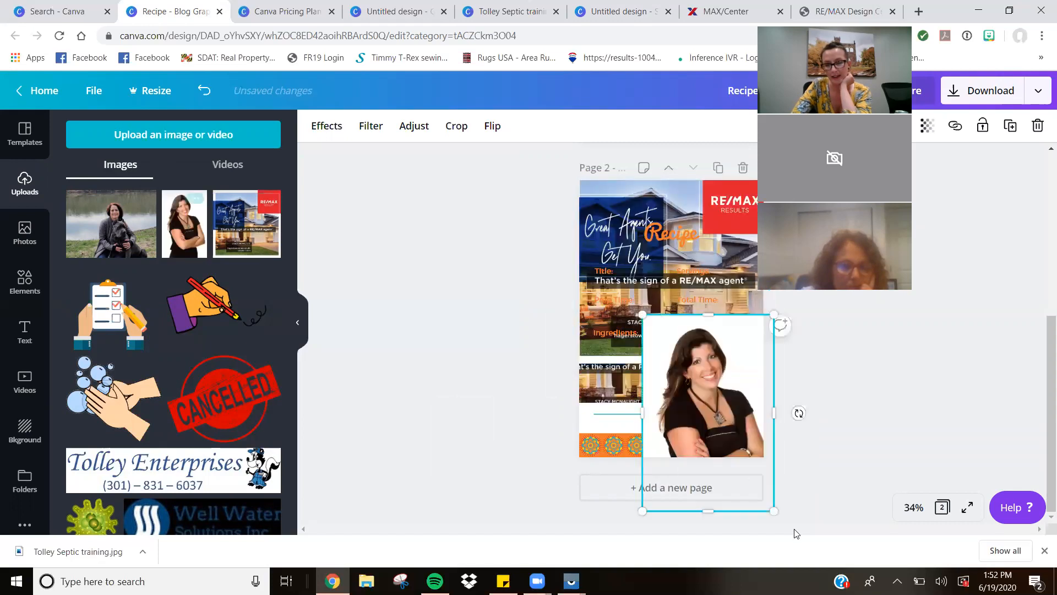
left_click_drag(775, 507, 716, 320)
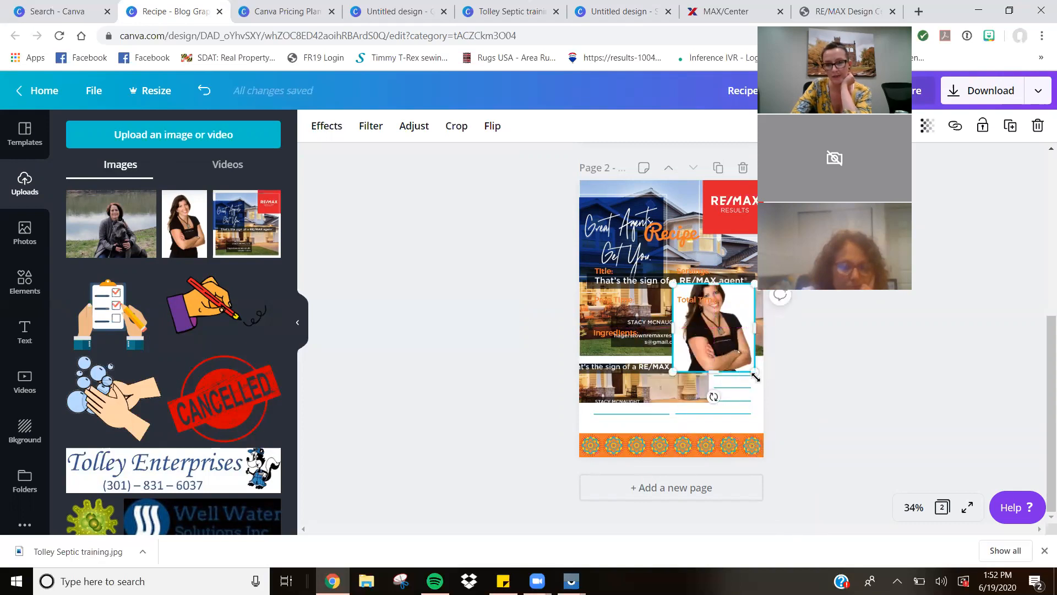
left_click_drag(753, 372, 678, 263)
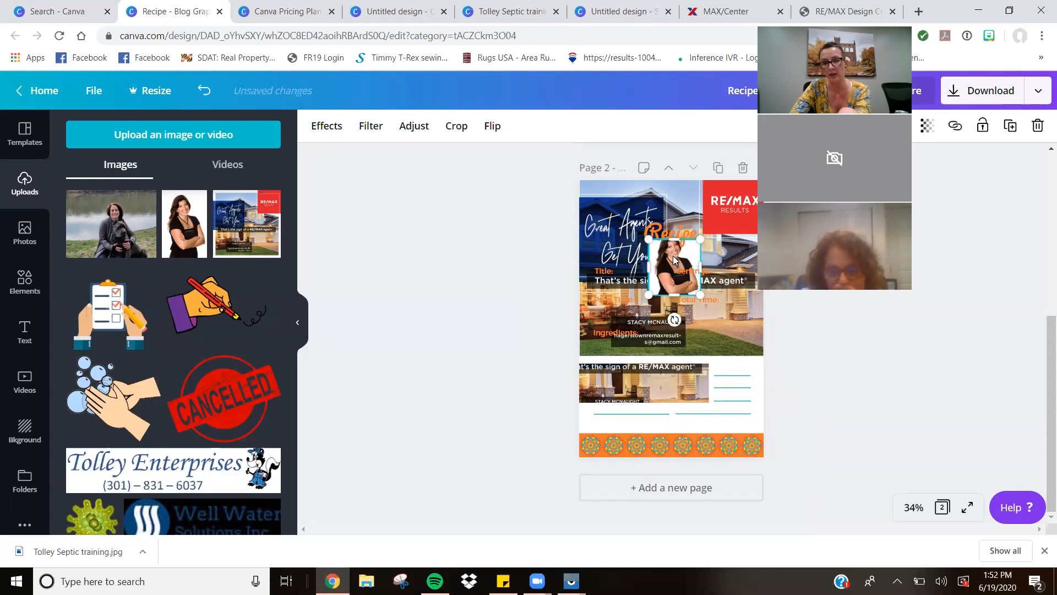
- Shift the headshot downward inside its crop frame so the face sits lower, and apply the crop
double_click(674, 260)
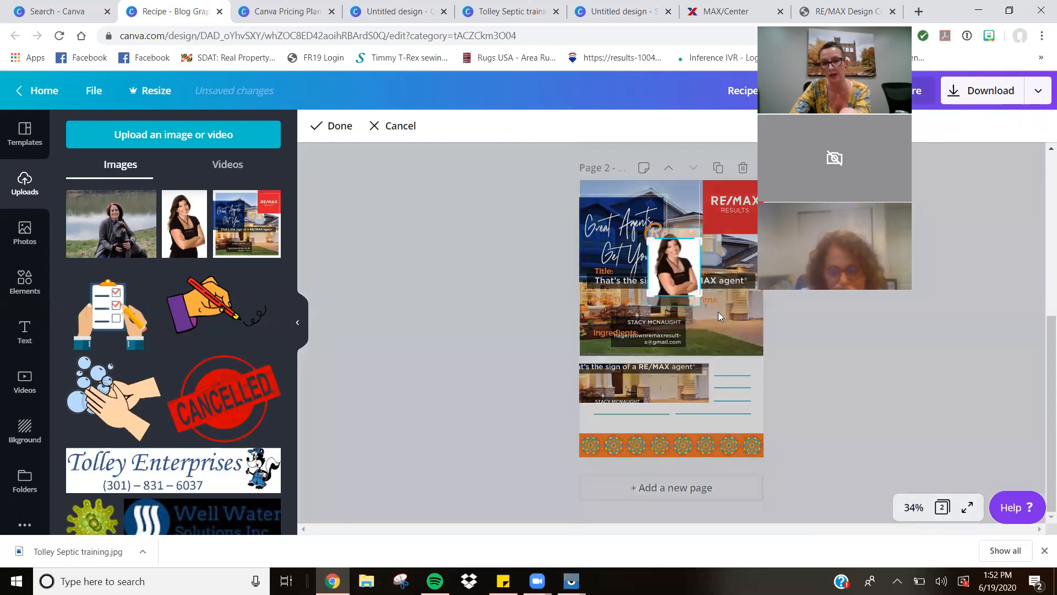
left_click(718, 311)
double_click(674, 264)
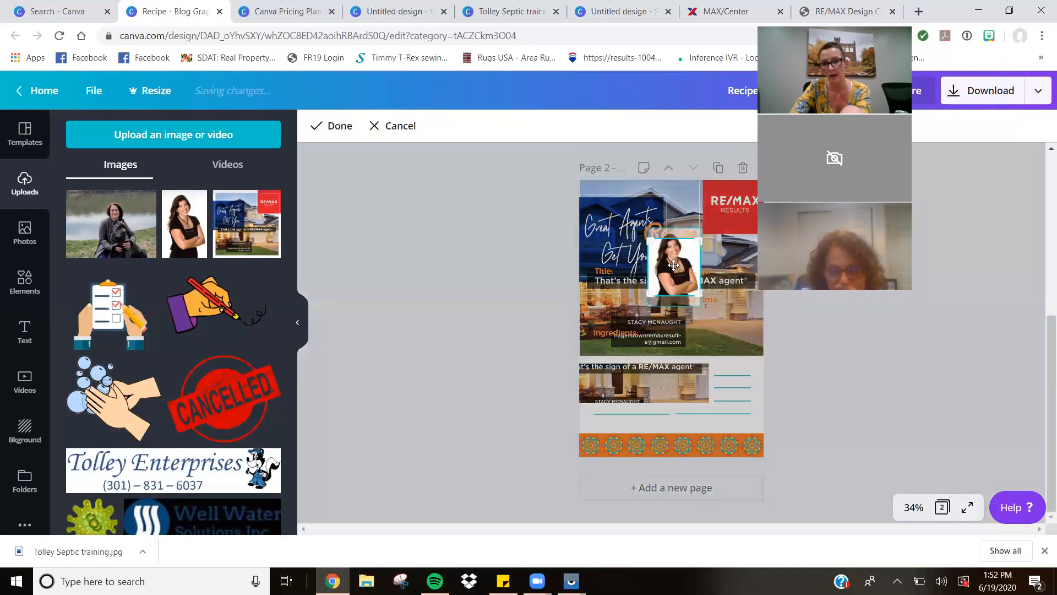
mouse_move(674, 265)
left_mouse_down()
mouse_move(673, 240)
mouse_move(678, 276)
left_mouse_up()
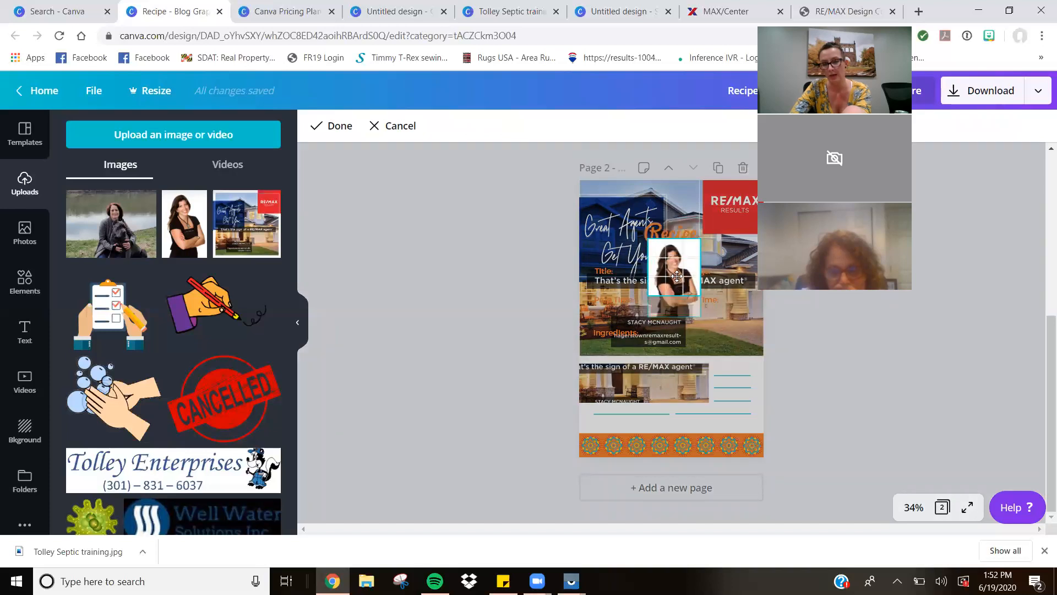
left_click(721, 303)
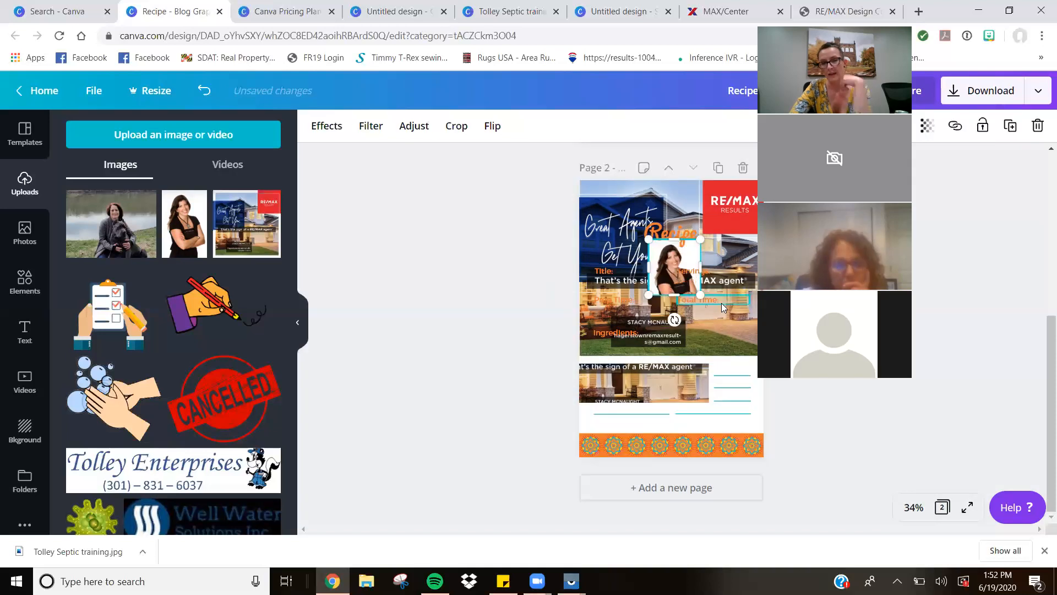
- Readjust the headshot's position inside its crop frame and lock the headshot in place
left_click(664, 272)
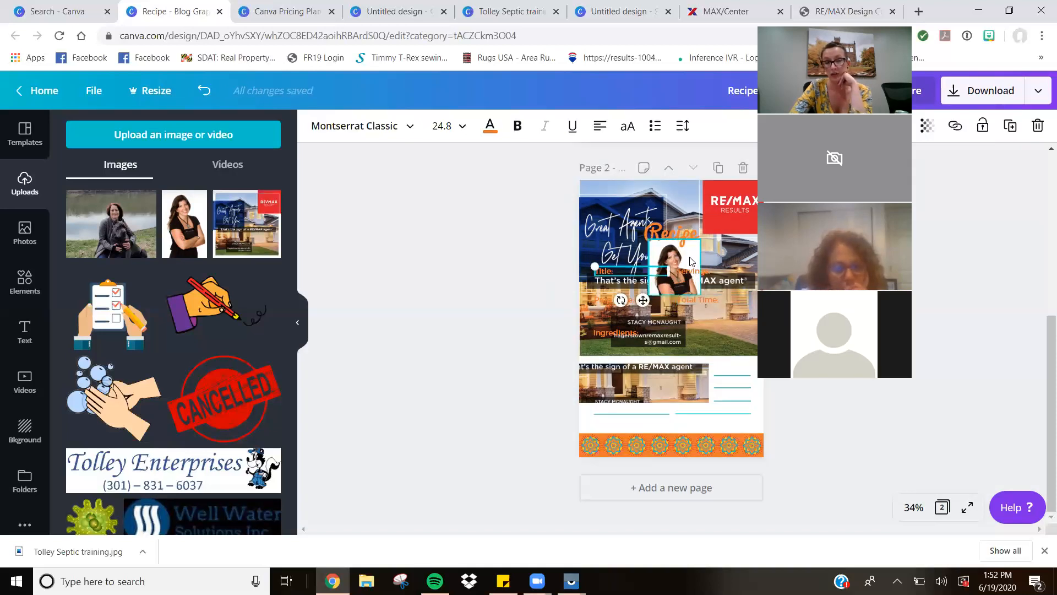
left_click(688, 256)
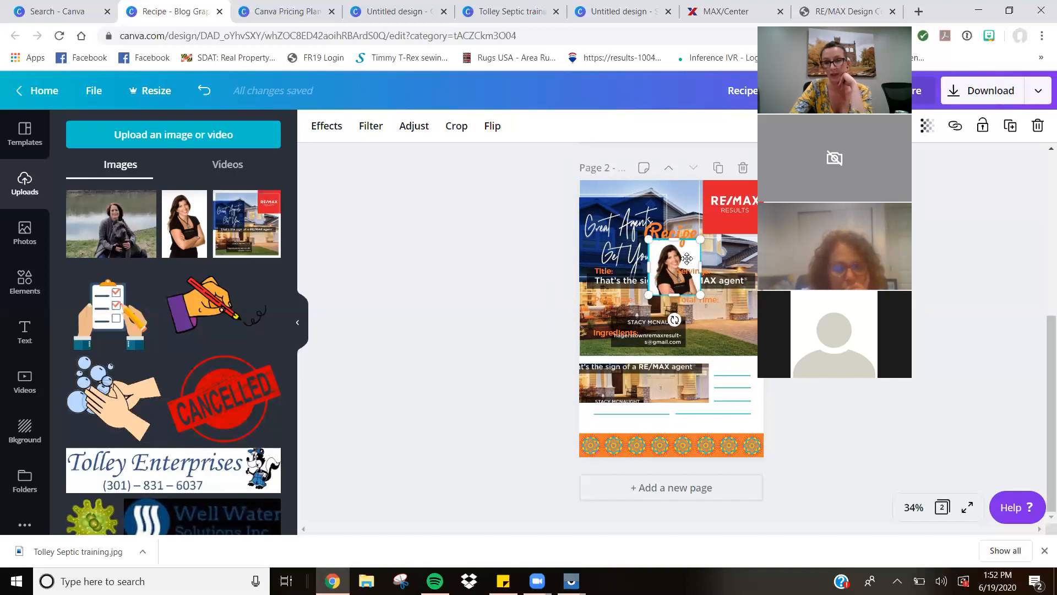
double_click(687, 259)
left_click_drag(685, 259, 688, 302)
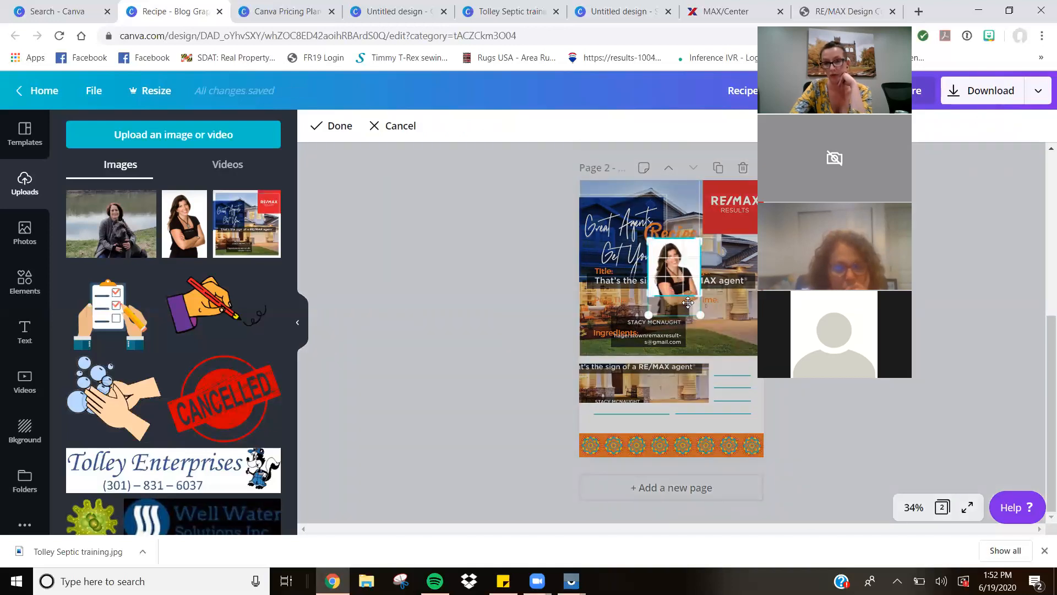
mouse_move(685, 247)
left_mouse_down()
mouse_move(691, 175)
mouse_move(680, 254)
left_mouse_up()
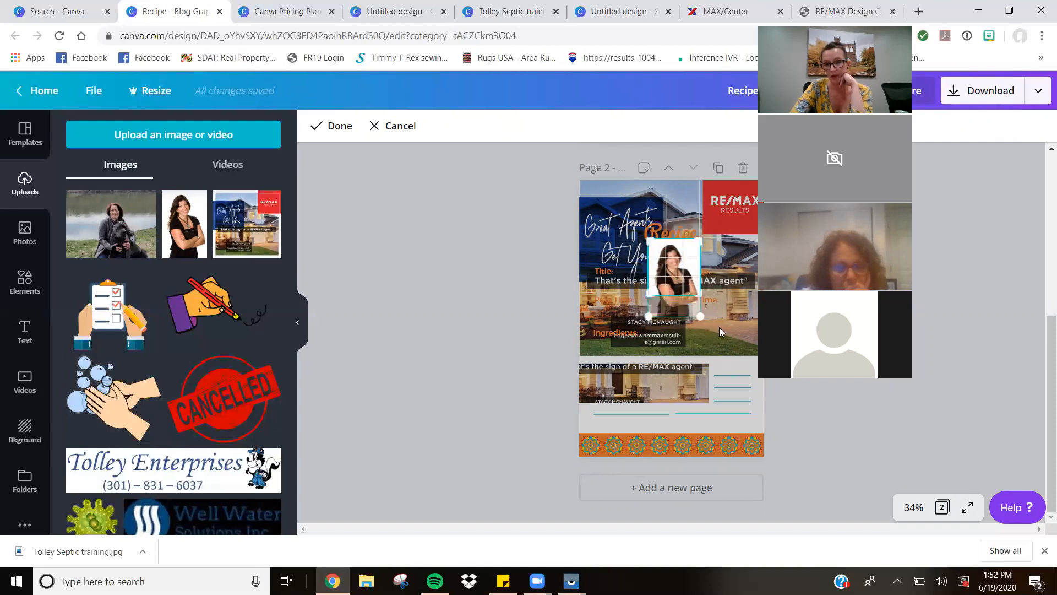
left_click(720, 329)
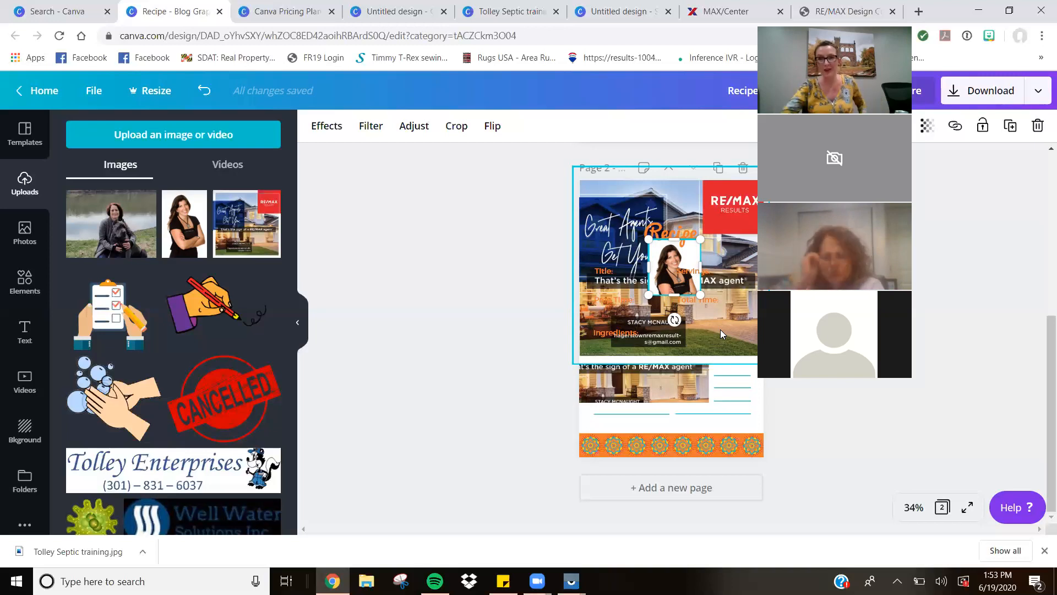
left_click(983, 127)
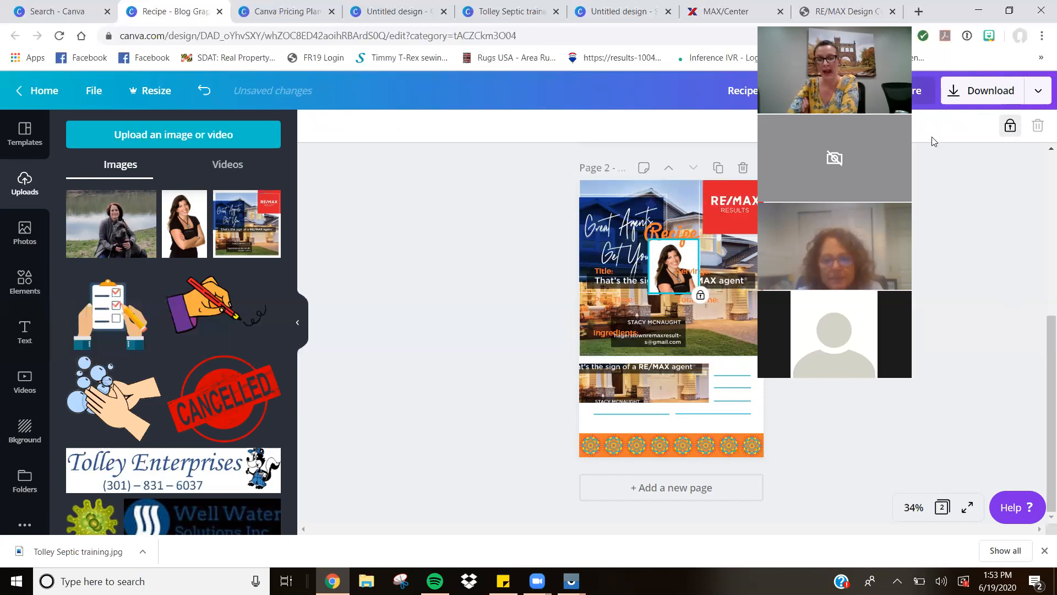
- Send the large RE/MAX graphic on page 2 backward by one layer
right_click(718, 308)
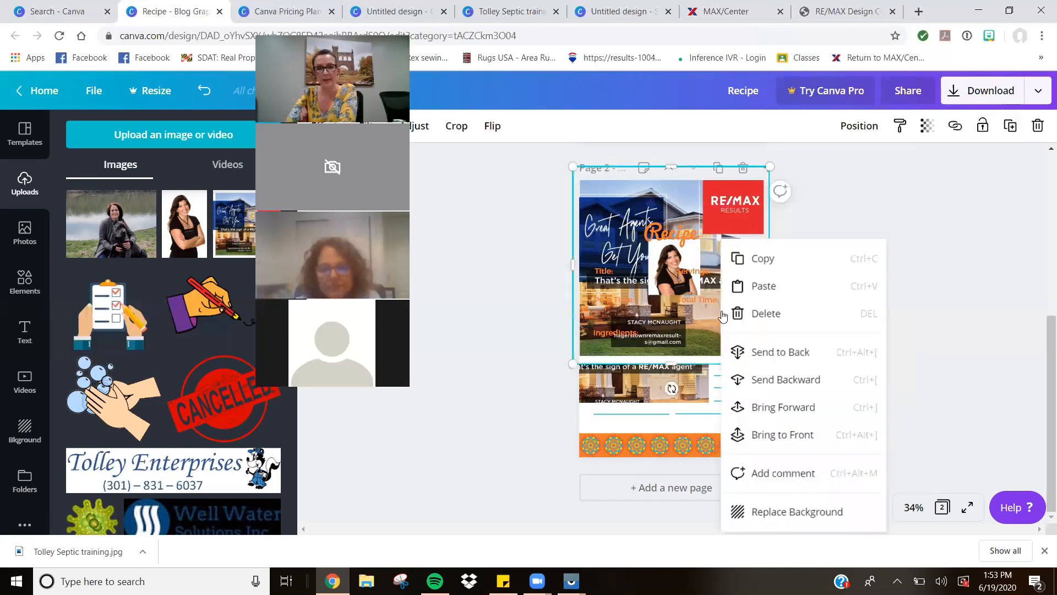
right_click(940, 182)
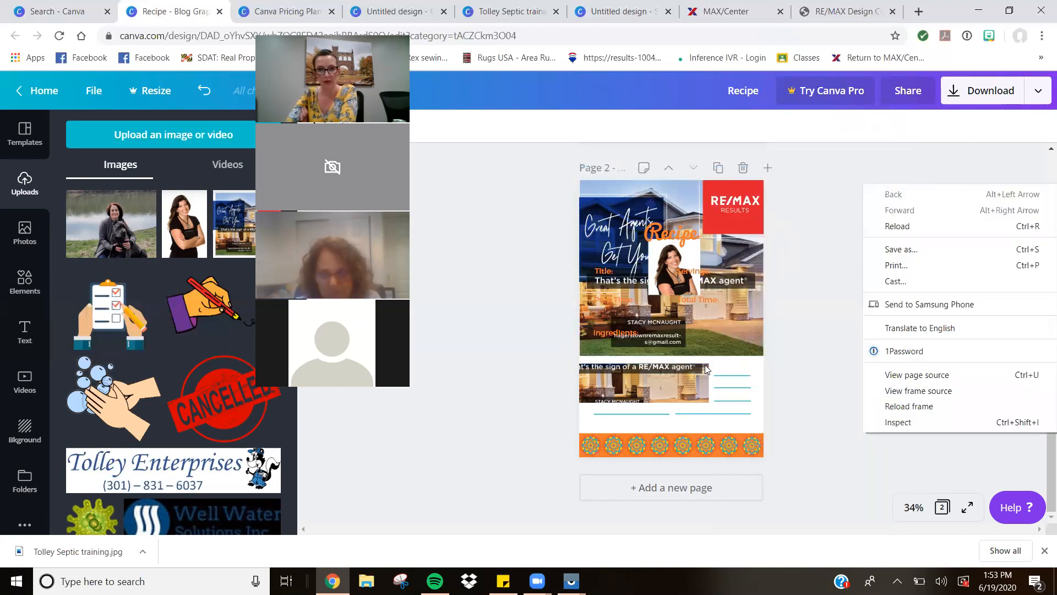
right_click(716, 355)
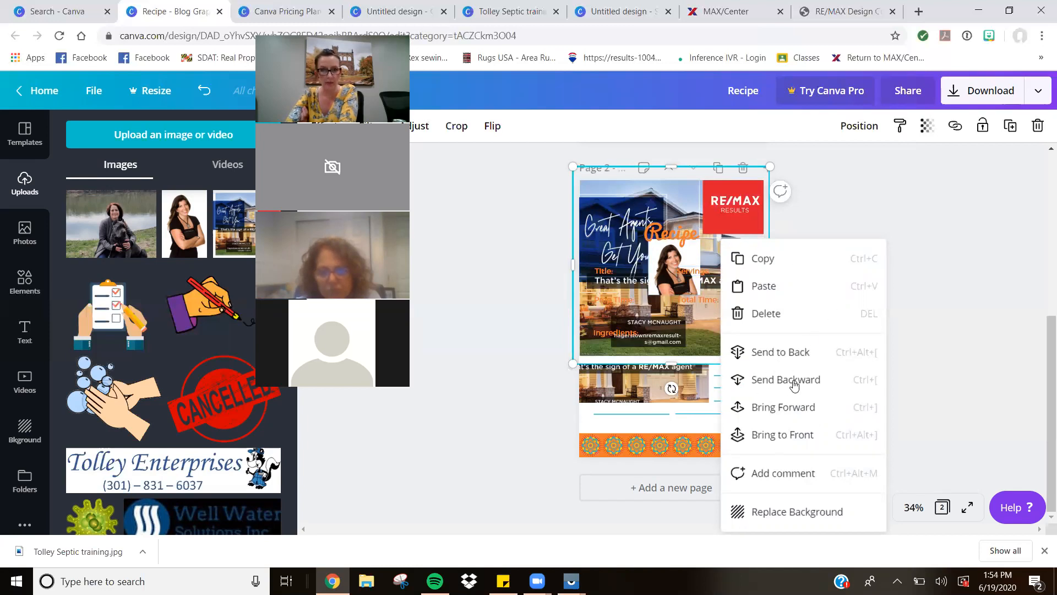
left_click(794, 385)
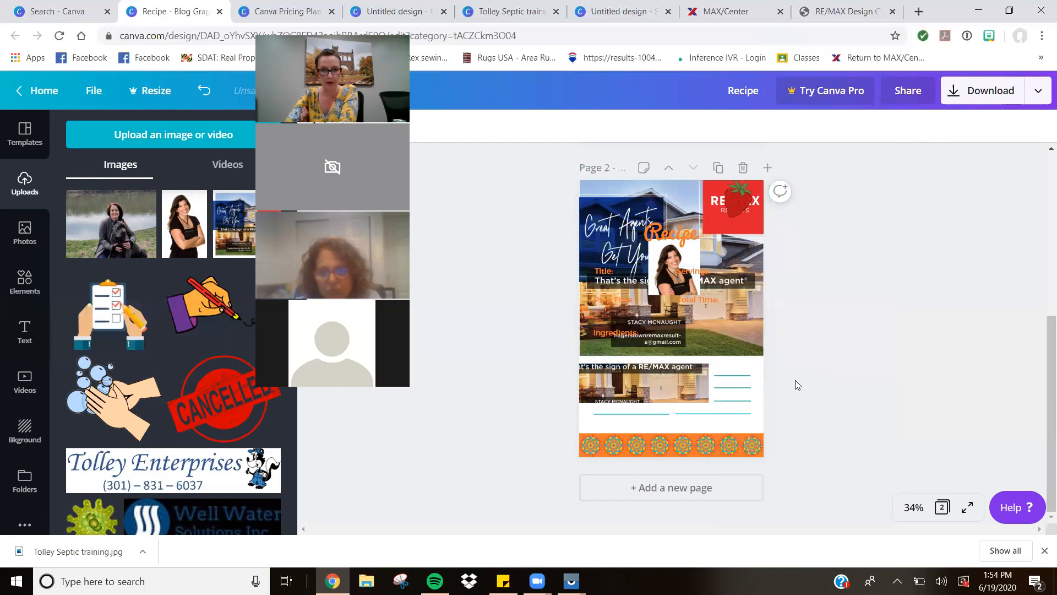
- Bring the smaller RE/MAX image forward in front of the large graphic and shift it right toward the page's centre
left_click(644, 395)
left_click(860, 126)
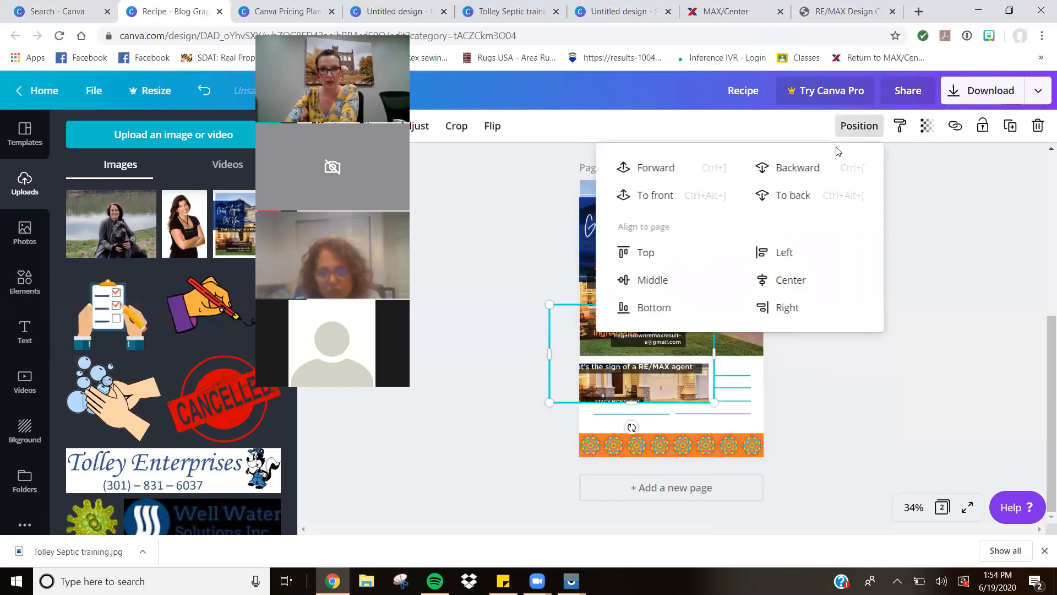
left_click(651, 169)
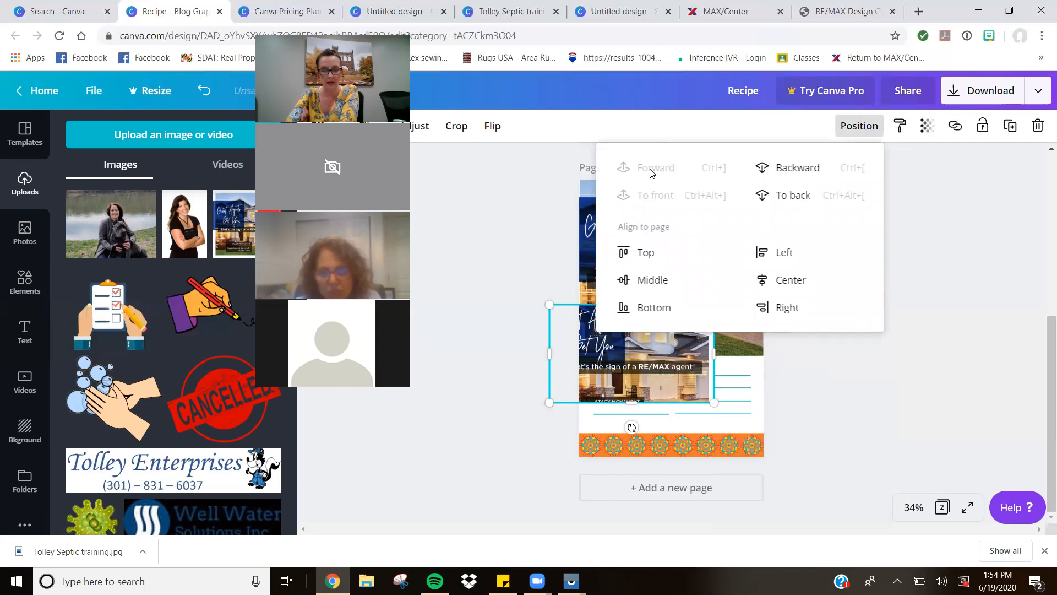
left_click(867, 420)
left_click(671, 363)
left_click_drag(671, 363, 699, 378)
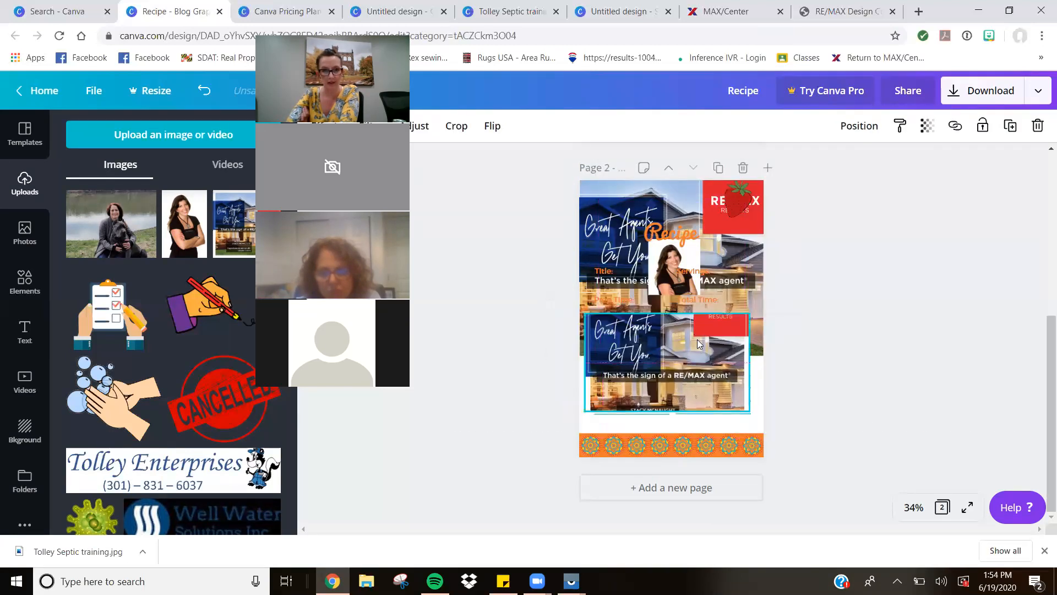
- Send the smaller RE/MAX image backward behind the large graphic and deselect it
right_click(699, 379)
left_click(723, 379)
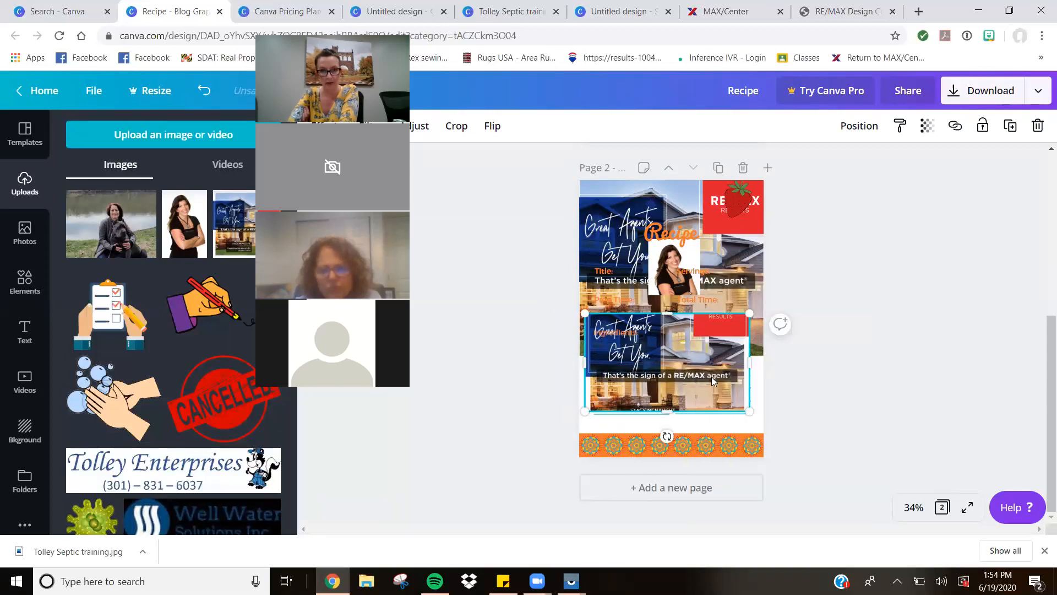
right_click(678, 370)
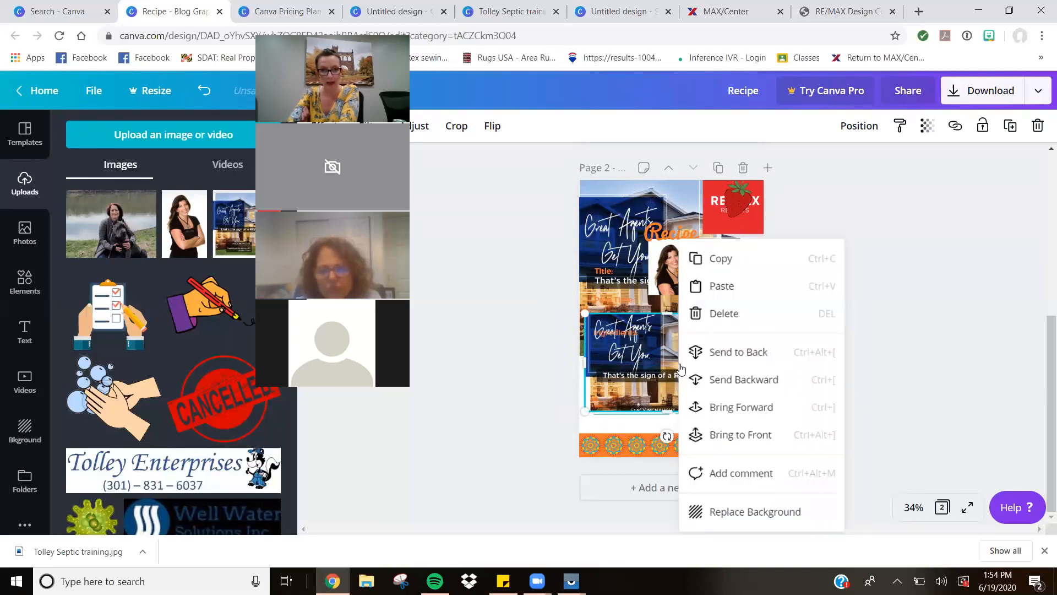
left_click(744, 379)
left_click(837, 379)
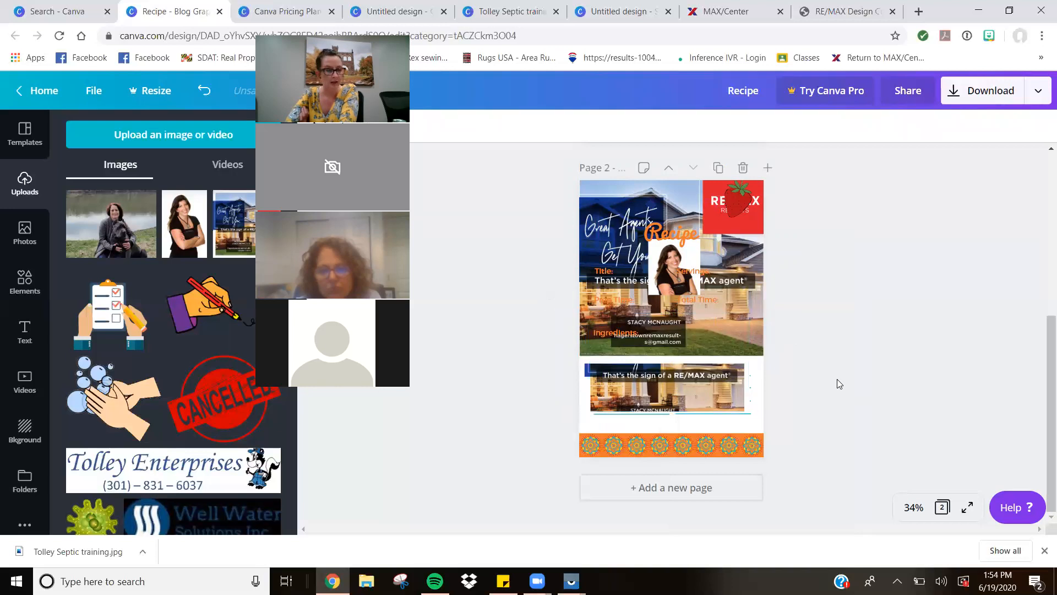
- Move the smaller RE/MAX image slightly down and right, just above the orange bottom border of page 2
left_click(665, 409)
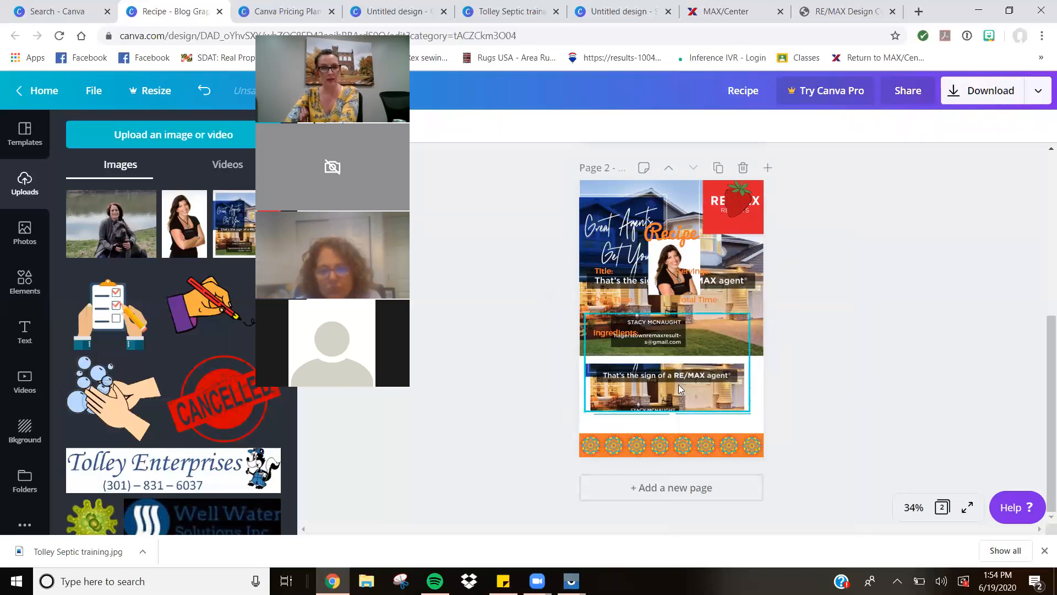
mouse_move(665, 410)
left_mouse_down()
mouse_move(668, 440)
mouse_move(683, 401)
left_mouse_up()
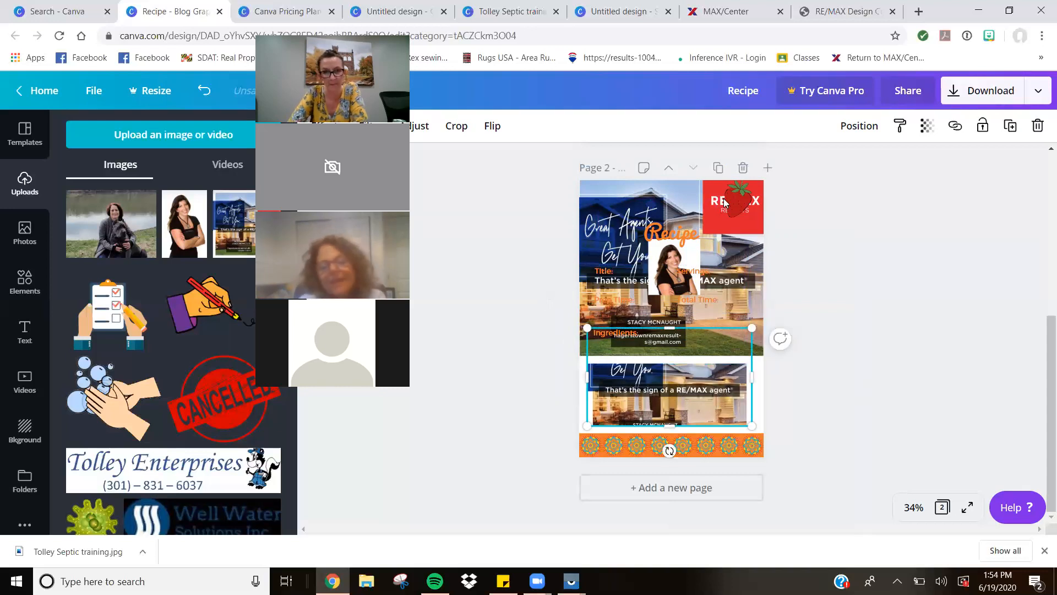
- View the layering and page-alignment options for the Recipe title, then dismiss them and deselect the title
left_click(677, 216)
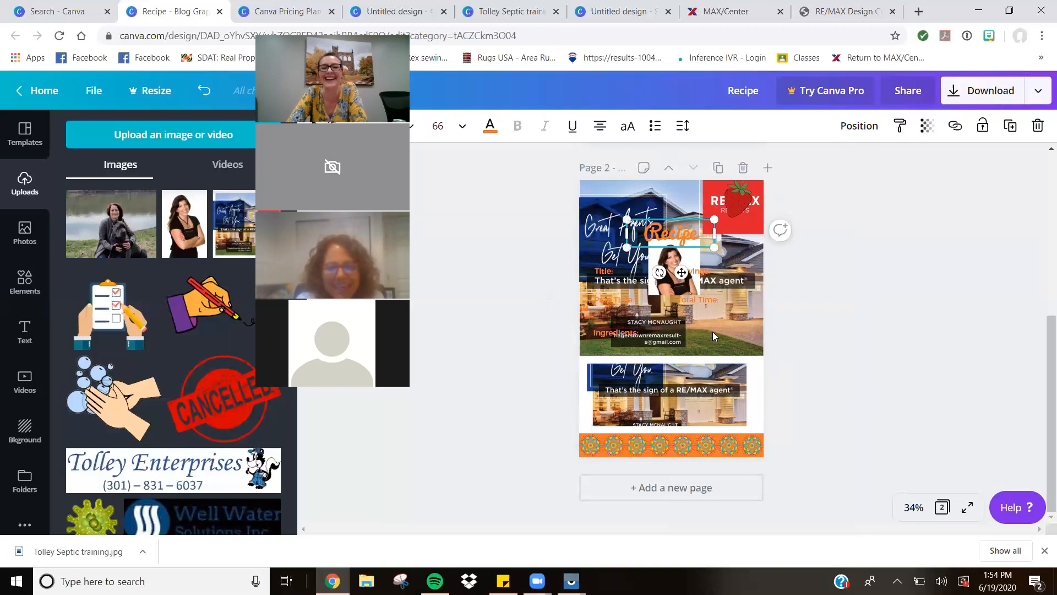
left_click(859, 126)
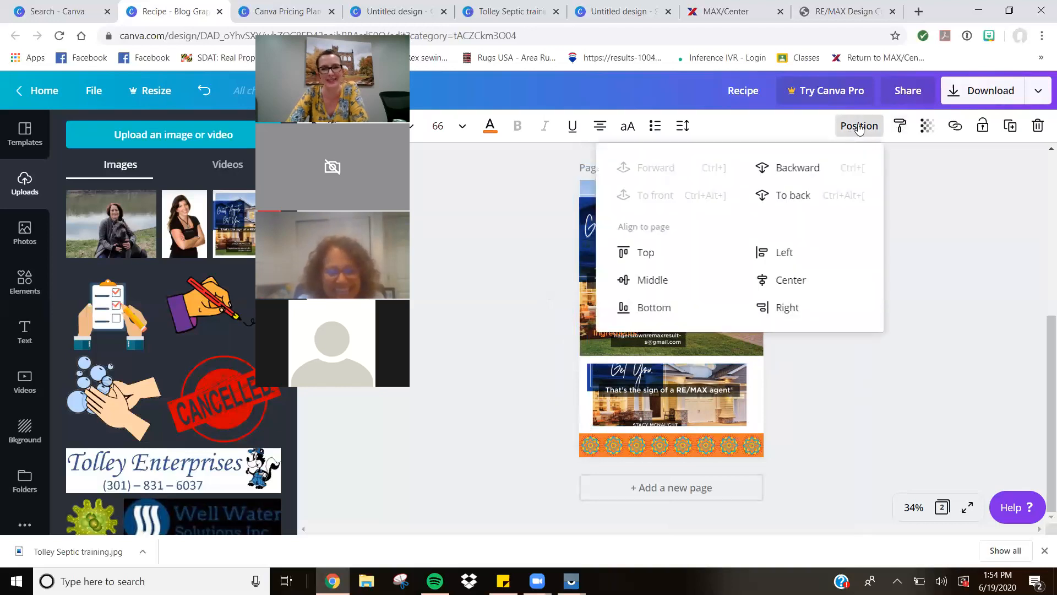
left_click(881, 412)
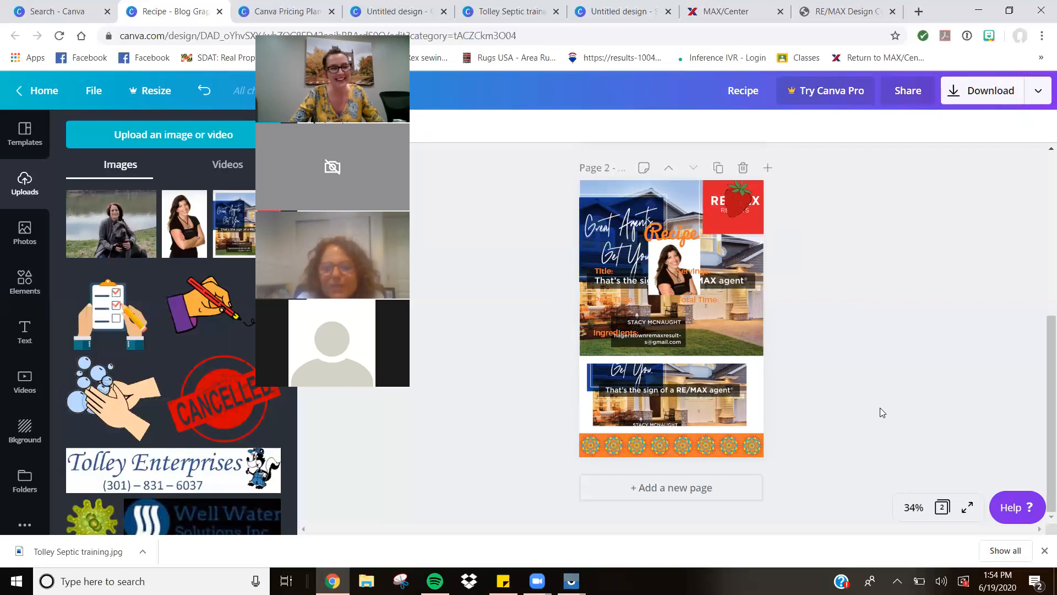
- Copy the large RE/MAX graphic's style, then move the graphic down and right on page 2 and deselect it
left_click(687, 353)
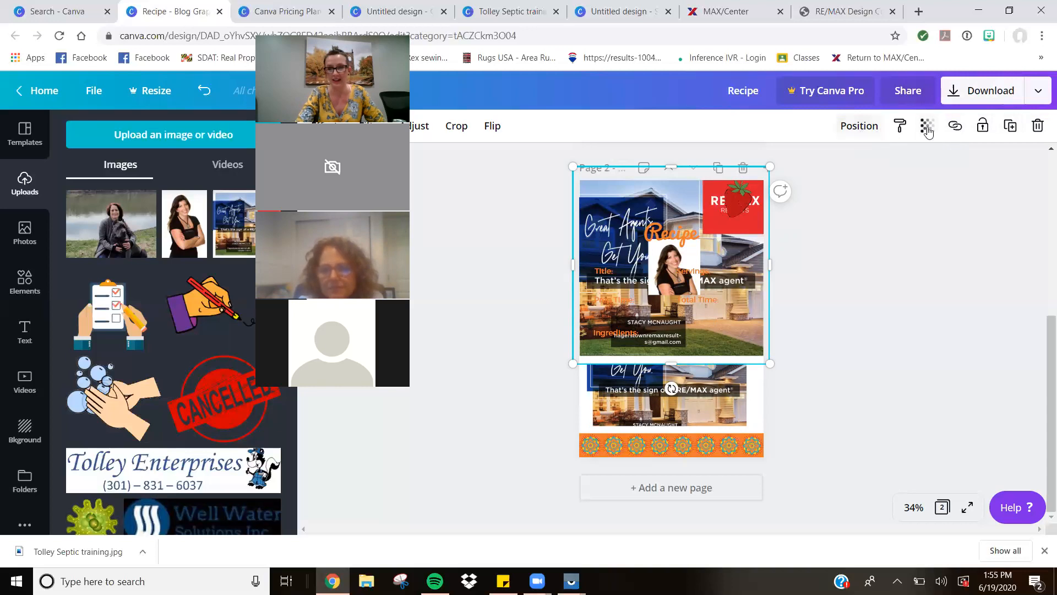
left_click(899, 126)
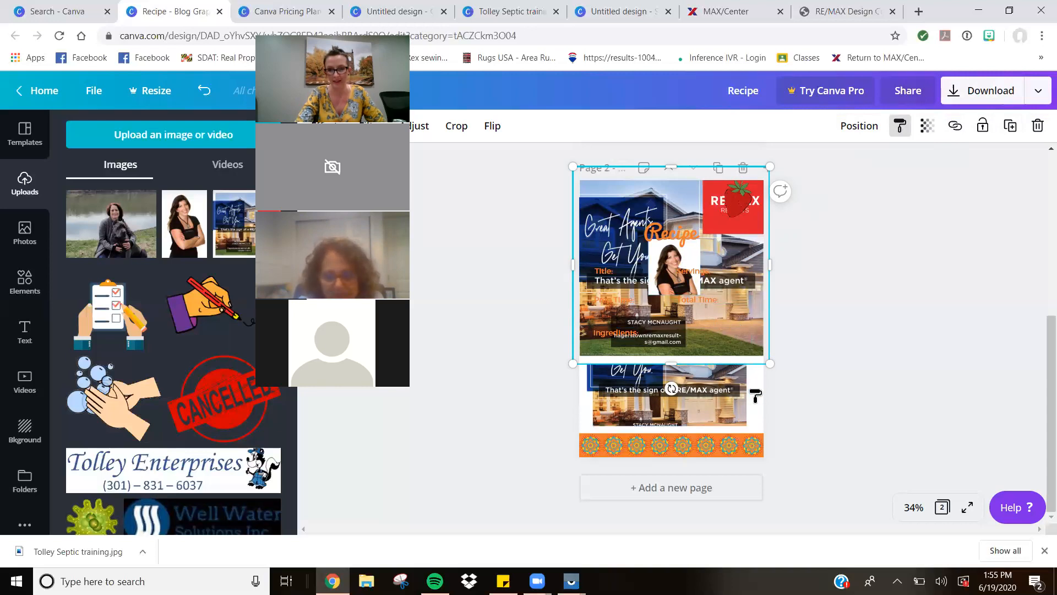
left_click(761, 357)
left_click_drag(748, 344, 767, 411)
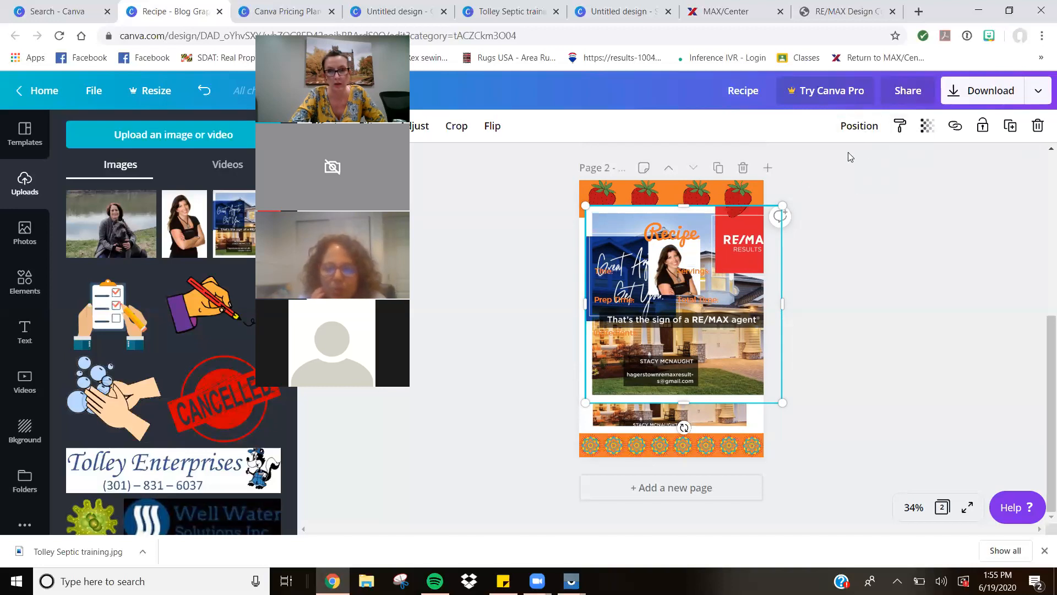
left_click(822, 312)
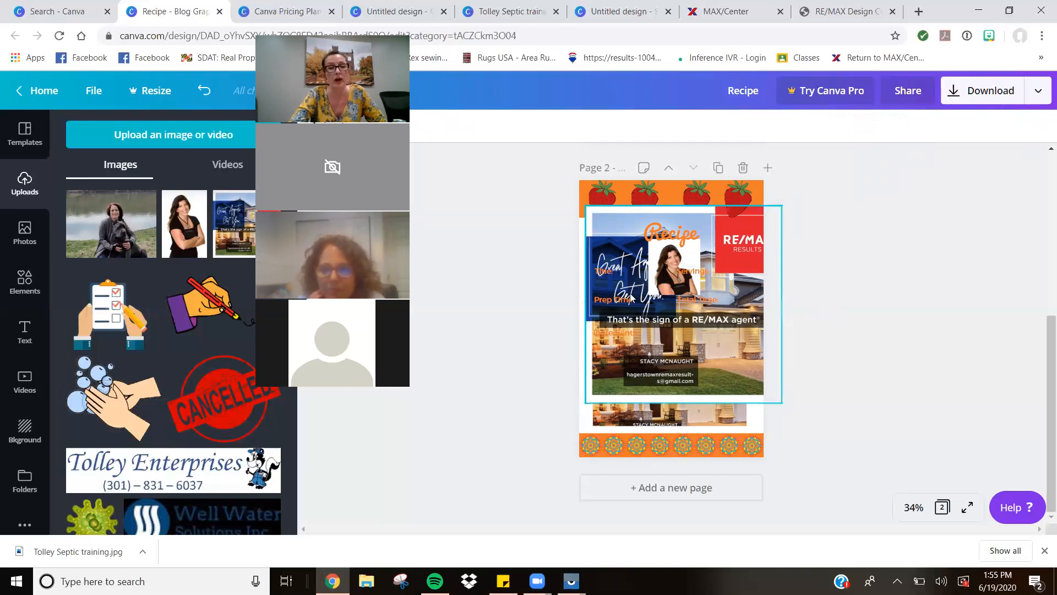
- Nudge the large RE/MAX graphic slightly upward on page 2 and deselect it
left_click(738, 369)
left_click_drag(738, 369, 738, 353)
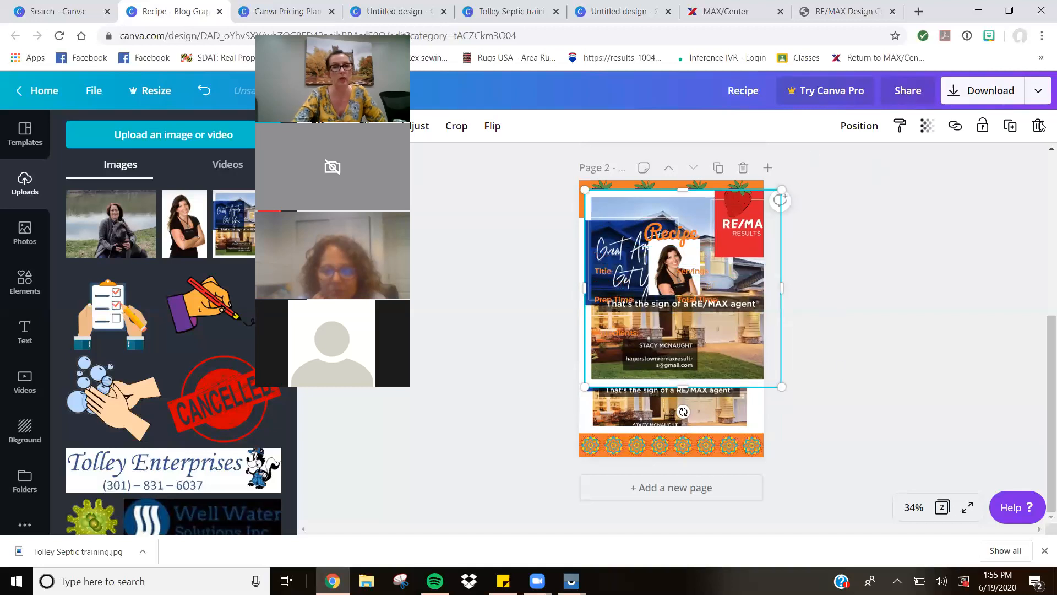
left_click(944, 466)
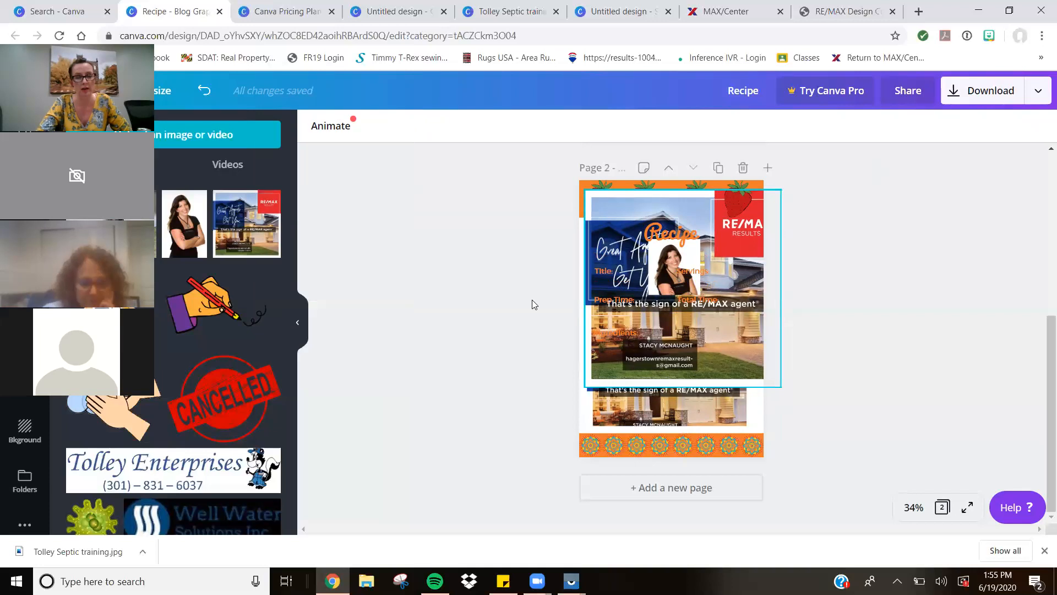
- Compare the editing options offered for the Prep Time and Total Time text boxes and for the large RE/MAX graphic
left_click(657, 302)
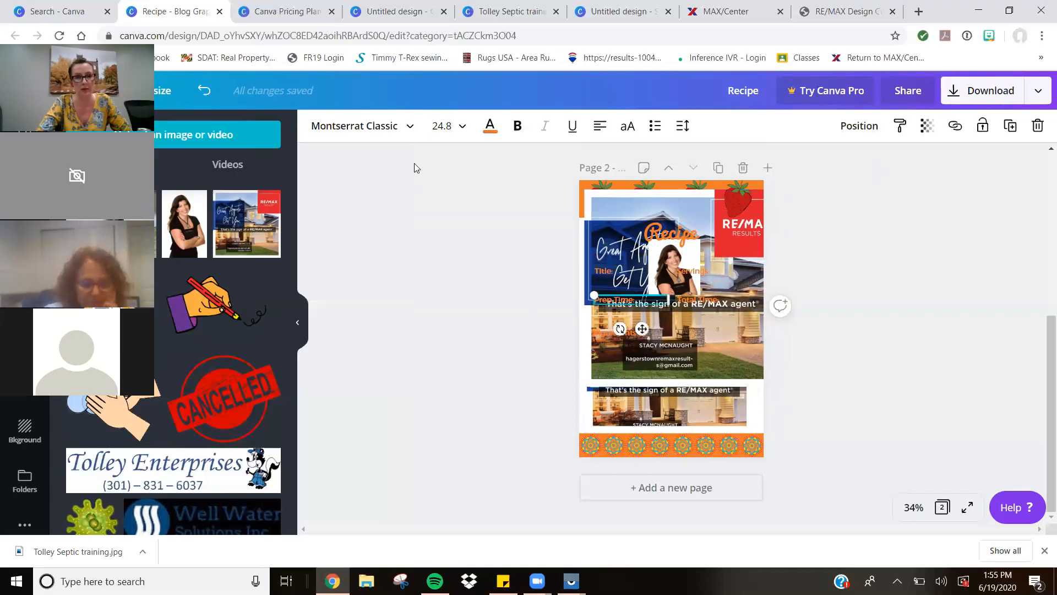
left_click(866, 312)
left_click(719, 302)
left_click(719, 310)
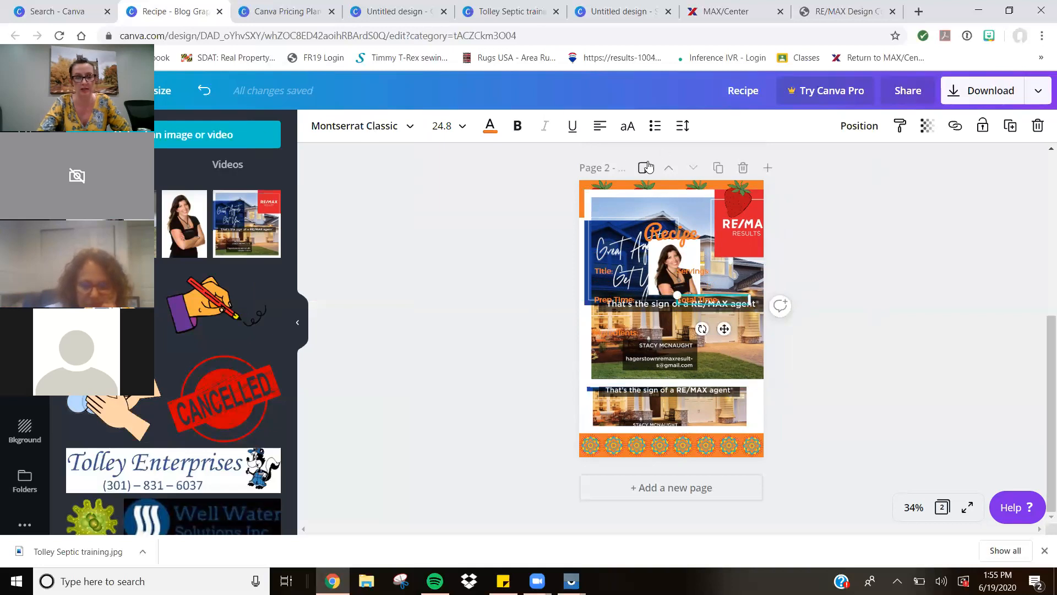
left_click(853, 316)
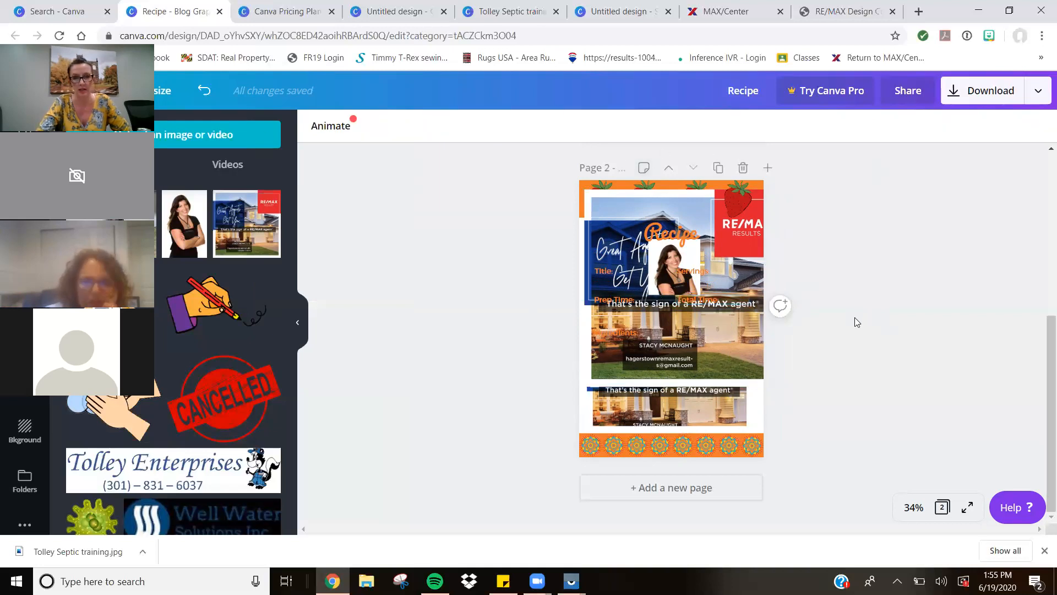
left_click(742, 355)
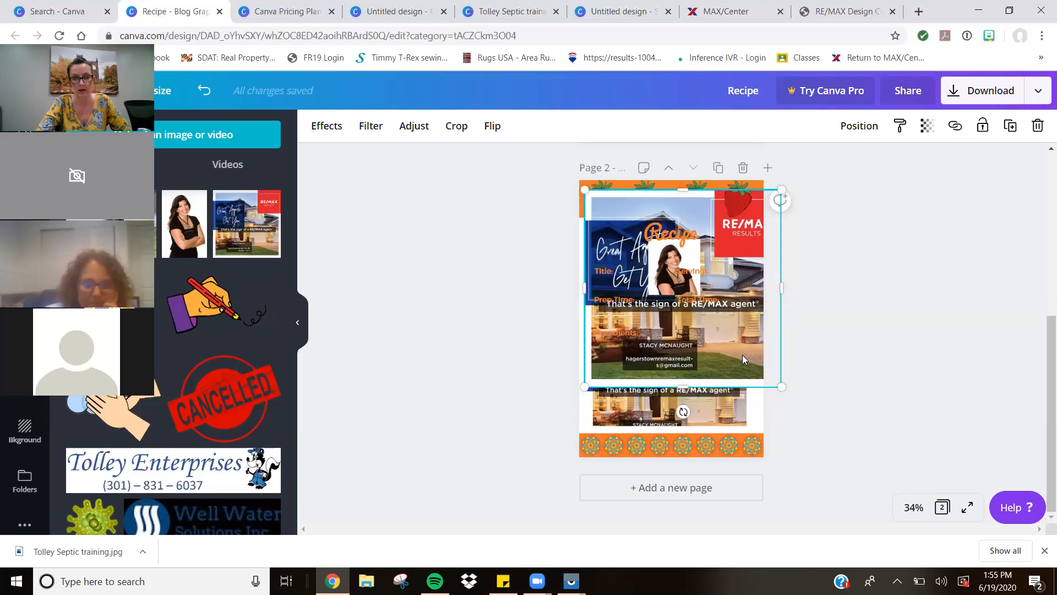
left_click(890, 366)
left_click(720, 354)
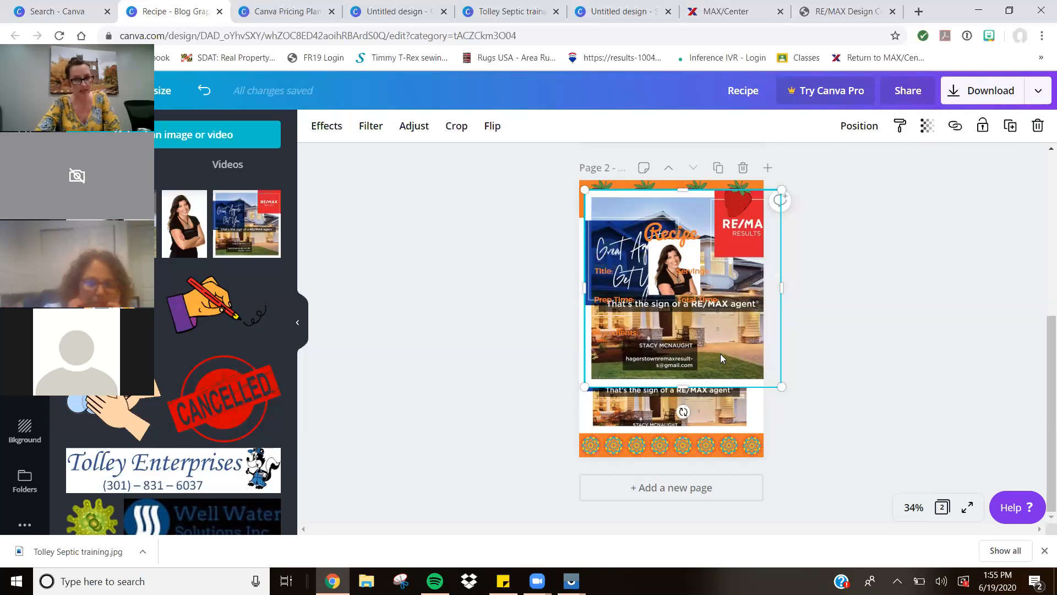
- Try adjusting the smaller RE/MAX image's transparency, return it to 100, and deselect the image
left_click(723, 420)
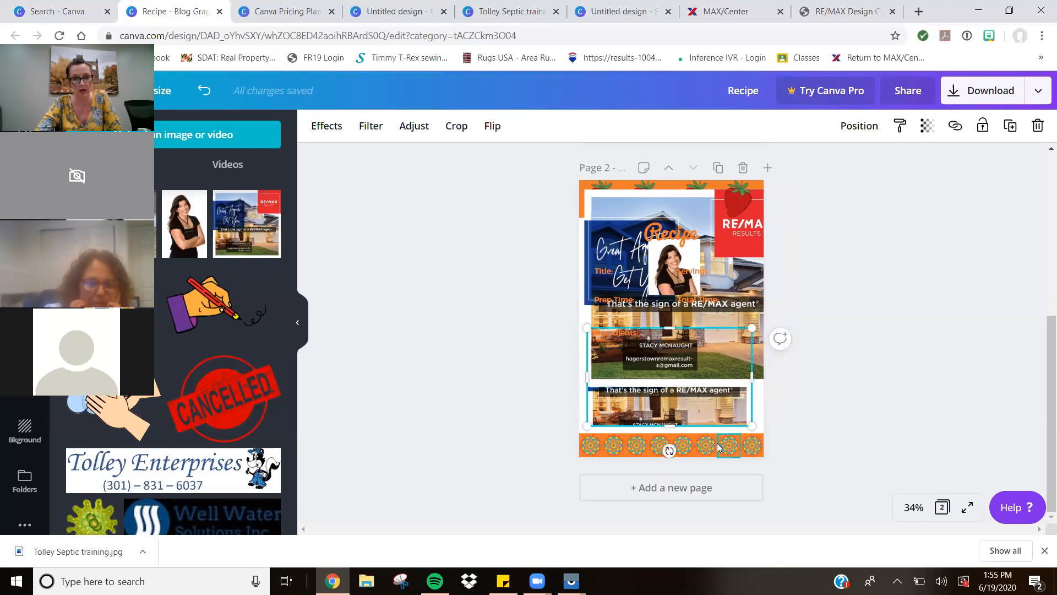
left_click(928, 128)
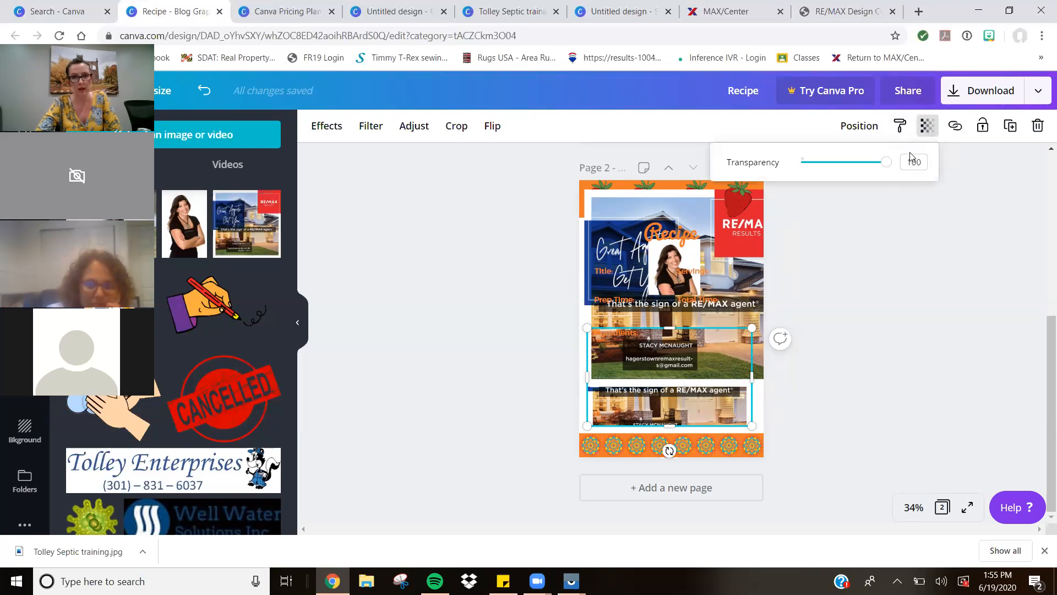
left_click_drag(887, 163, 928, 203)
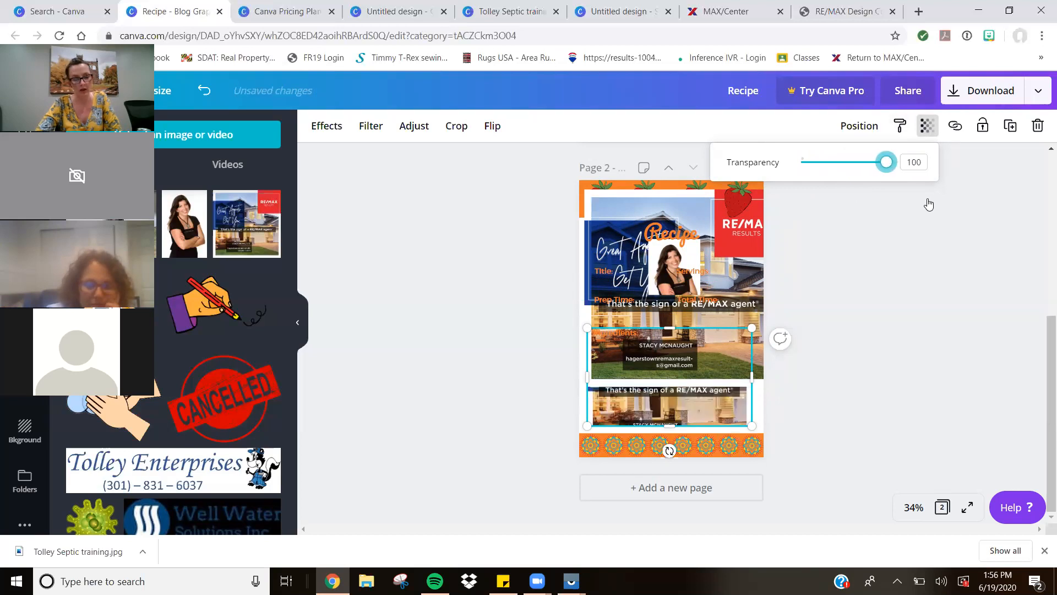
left_click(859, 415)
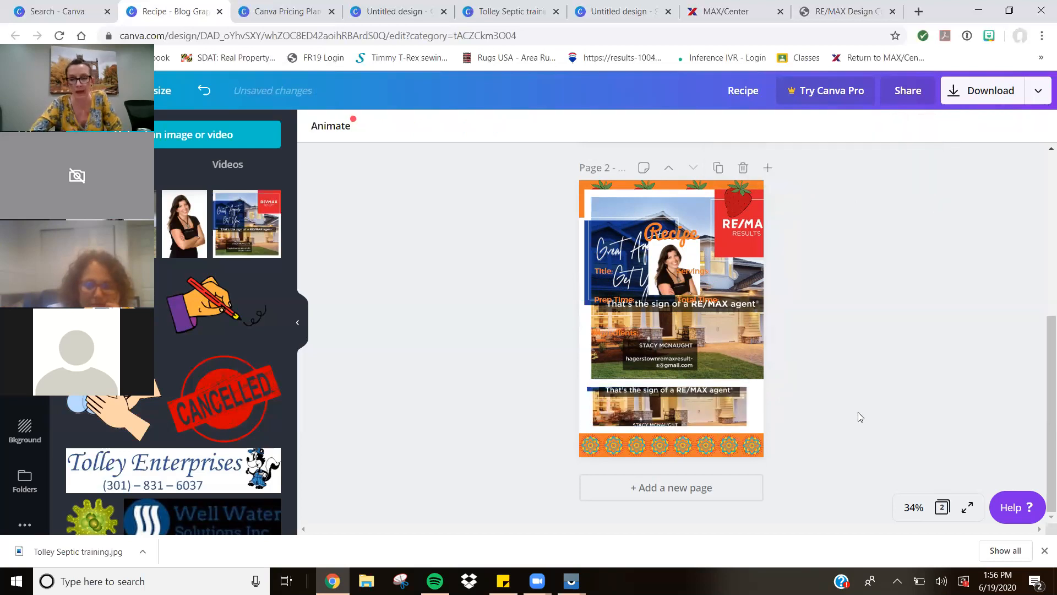
- View the copy, delete, layer-order and background options for the large RE/MAX graphic, then dismiss them
right_click(725, 355)
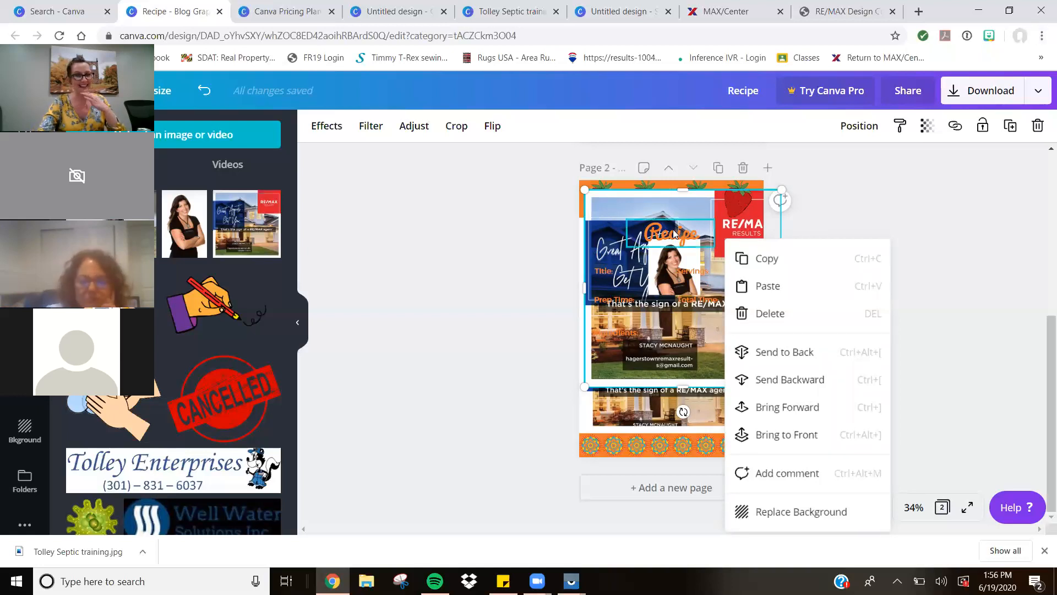
left_click(501, 260)
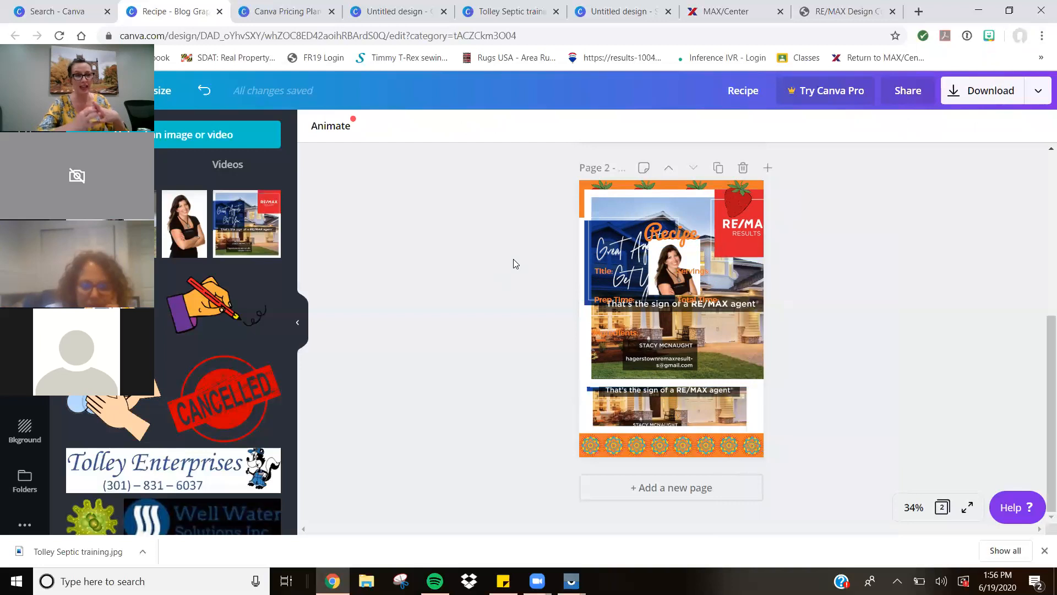